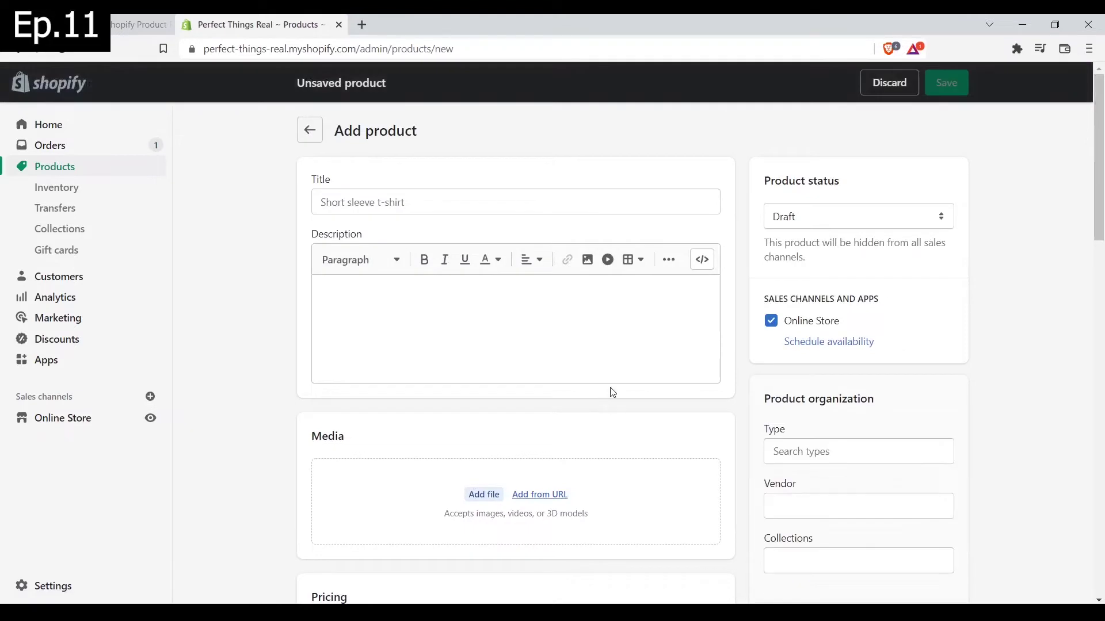
# Step: Enter "Garden Gloves With Claws" as the new product's title
pyautogui.click(367, 201)
pyautogui.write('Garden Gl')
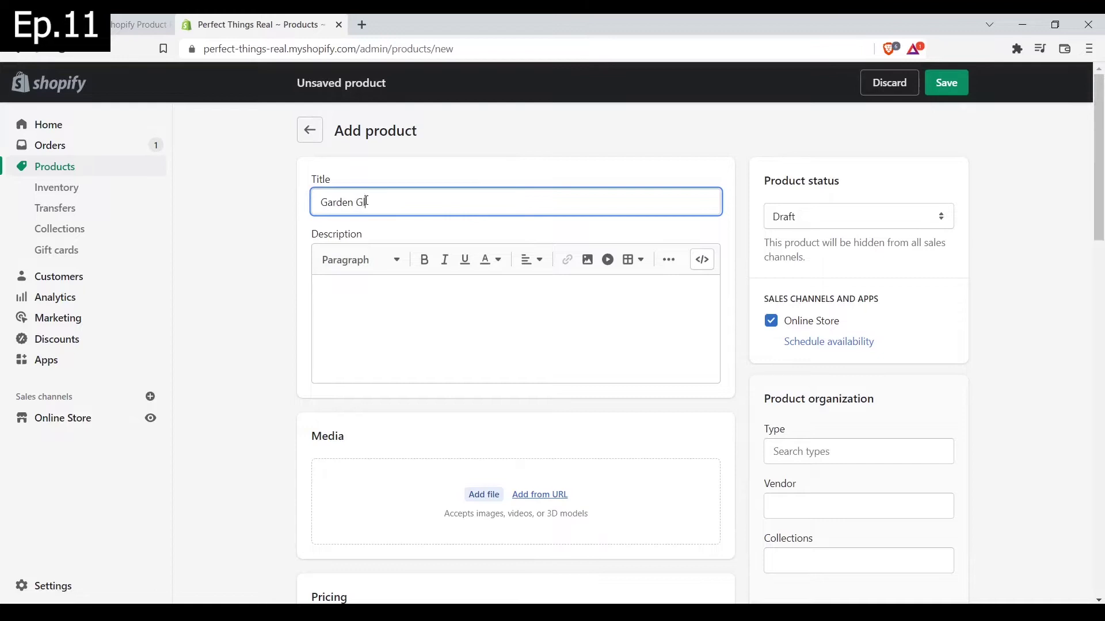
pyautogui.write('oves With Claws')
pyautogui.click(498, 167)
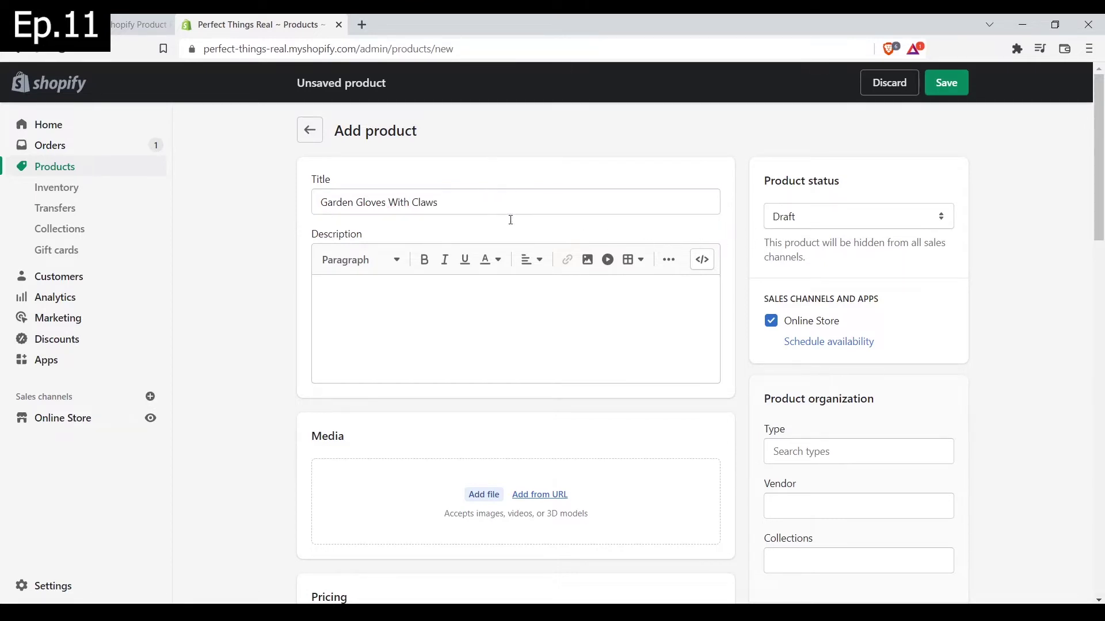
# Step: Set the product status to Active
pyautogui.scroll(-14, 468, 402)
pyautogui.scroll(14, 524, 395)
pyautogui.click(799, 218)
pyautogui.click(810, 237)
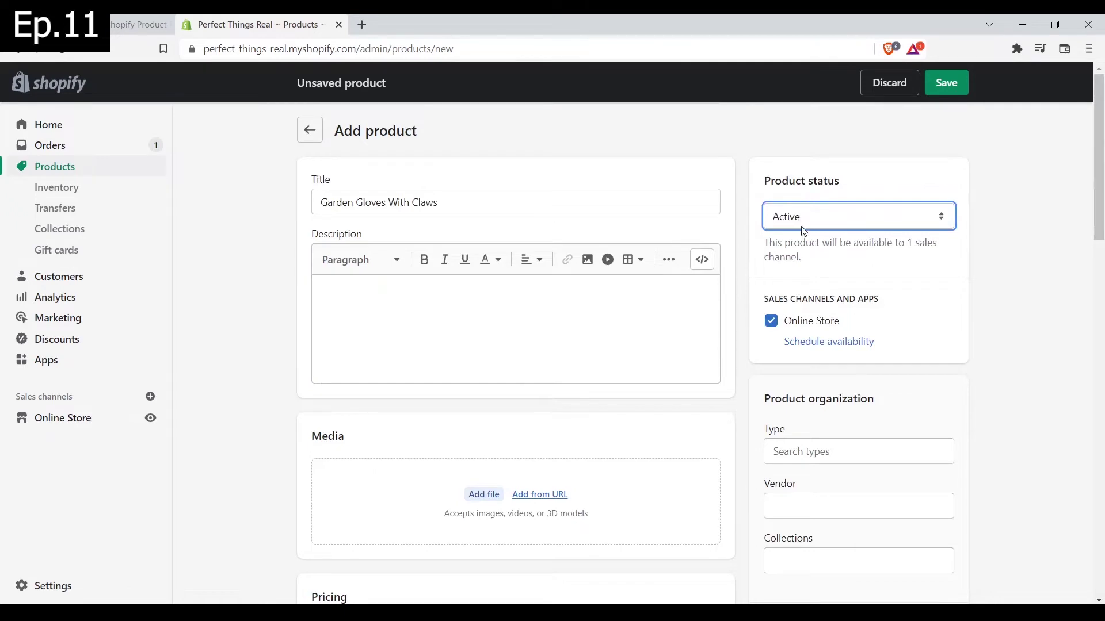
pyautogui.click(799, 221)
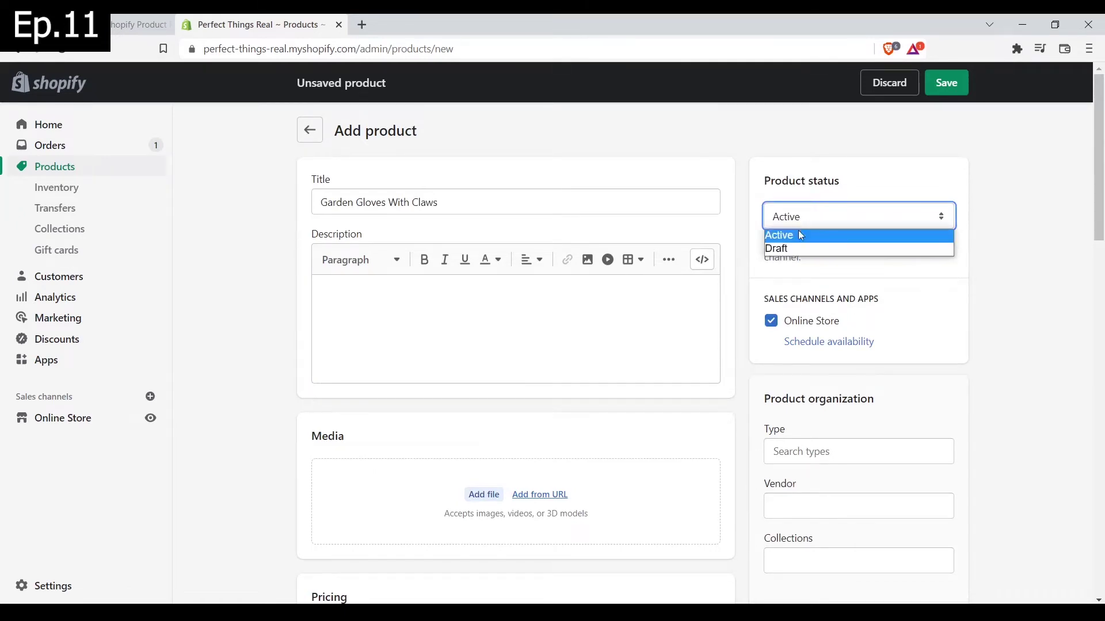
pyautogui.click(803, 244)
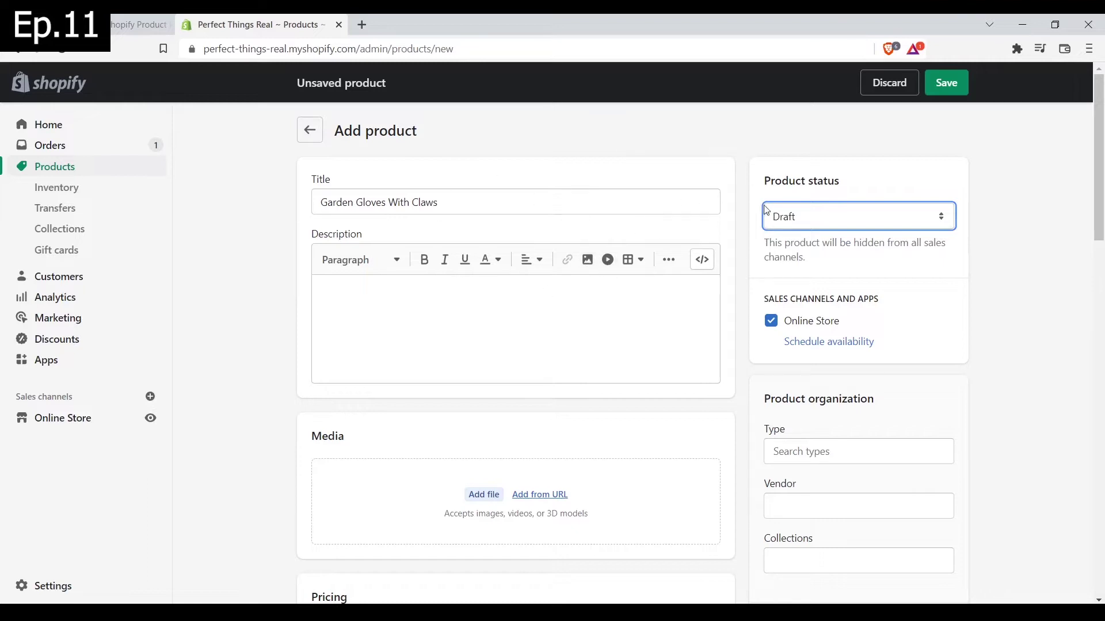
pyautogui.click(799, 223)
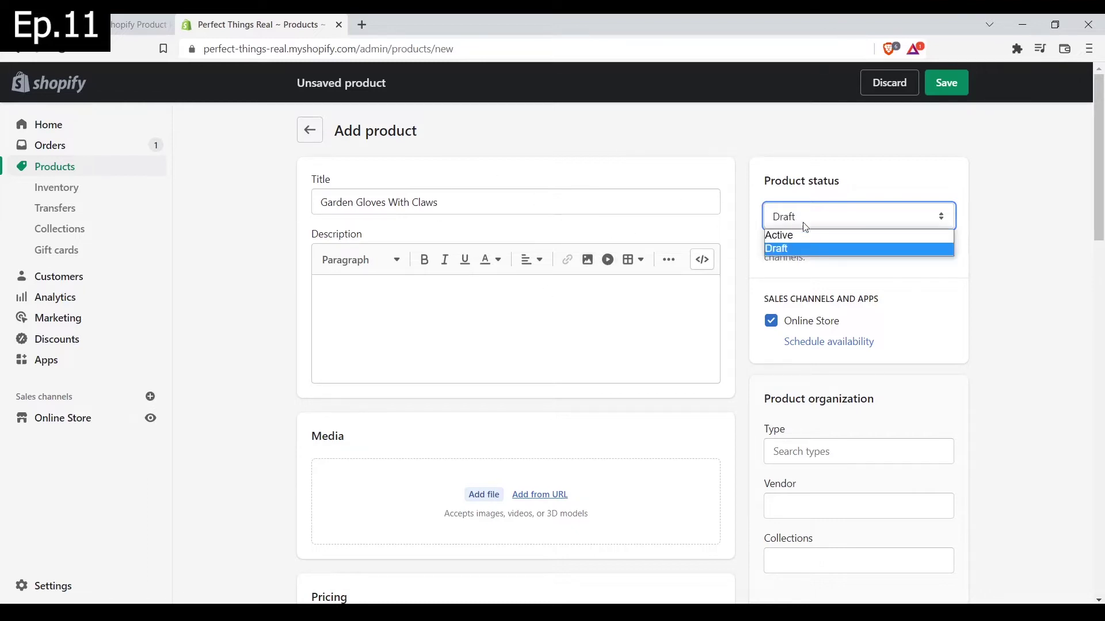
pyautogui.click(806, 234)
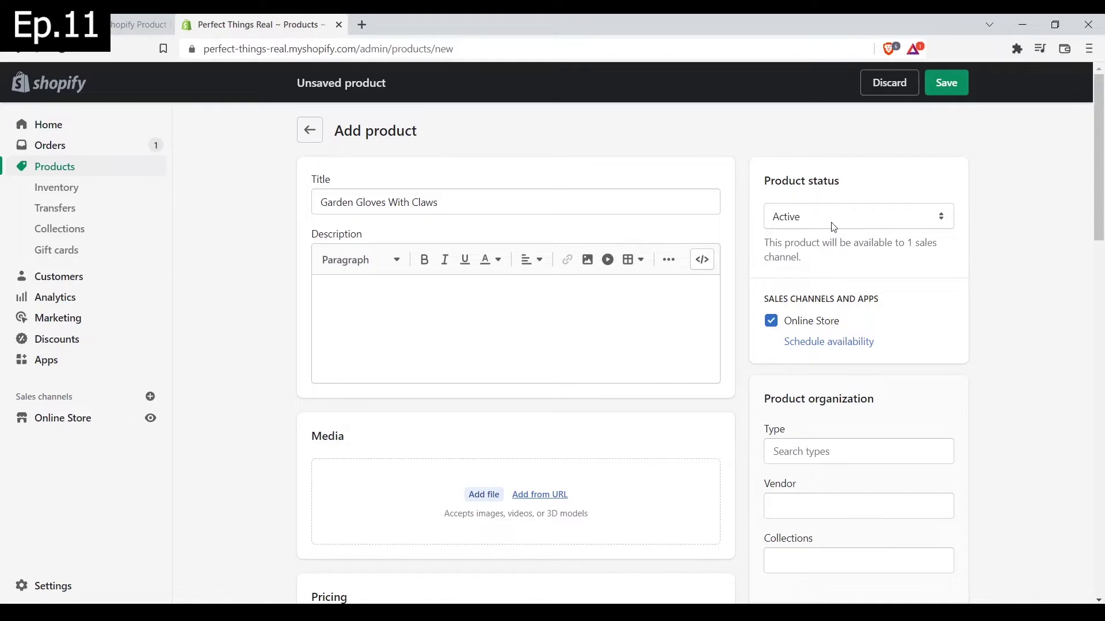
# Step: Add the product to the Best Sellers and New Arrivals collections
pyautogui.scroll(-4, 886, 270)
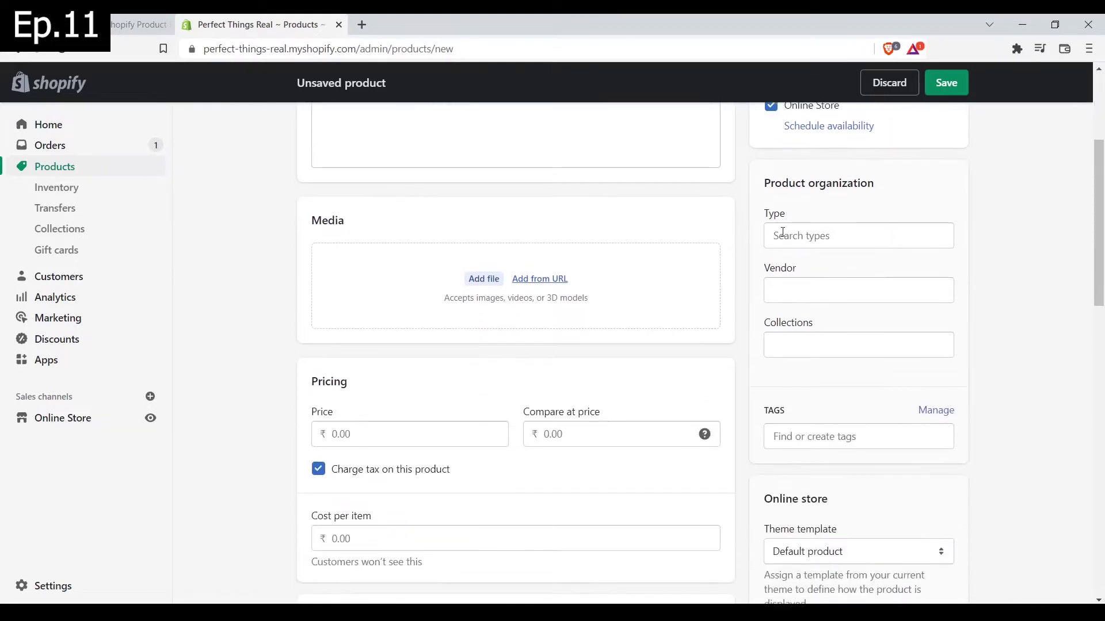
pyautogui.click(806, 345)
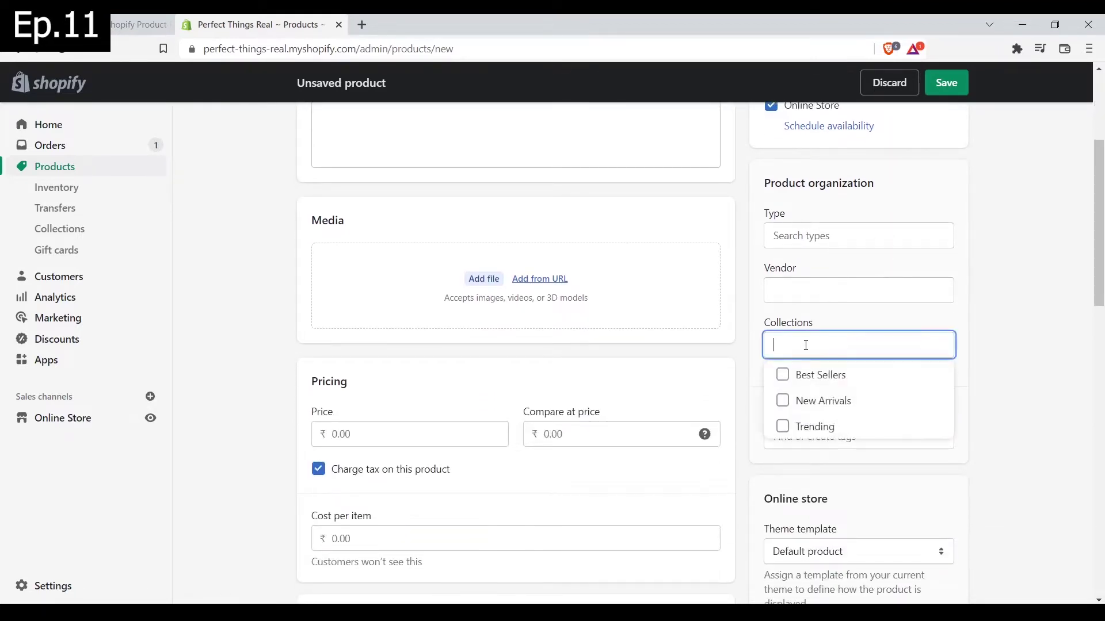
pyautogui.click(786, 381)
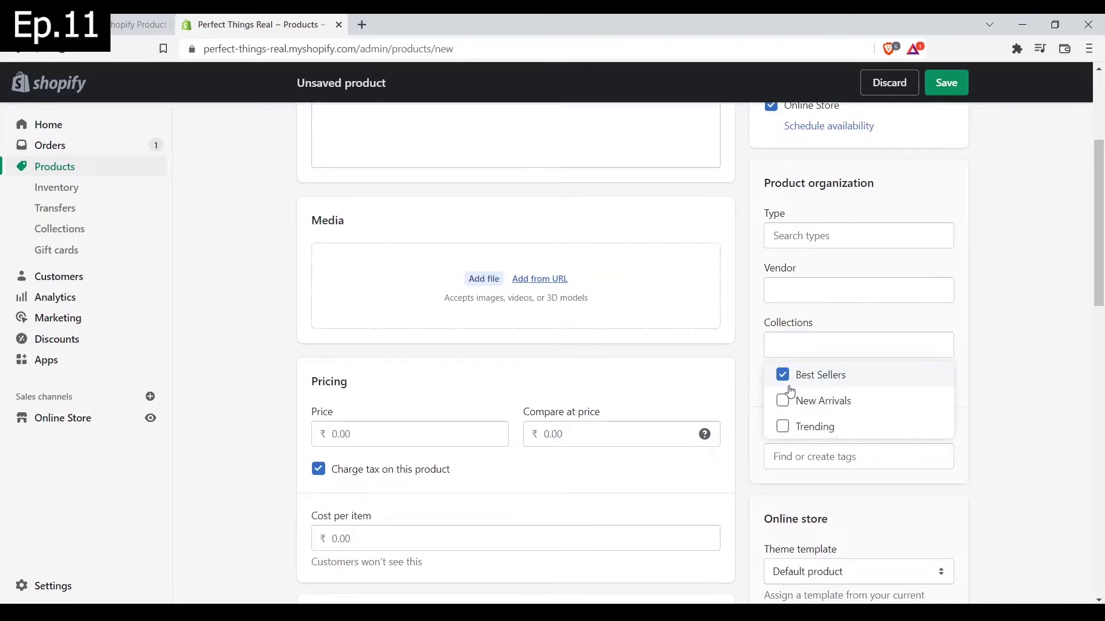
pyautogui.click(786, 405)
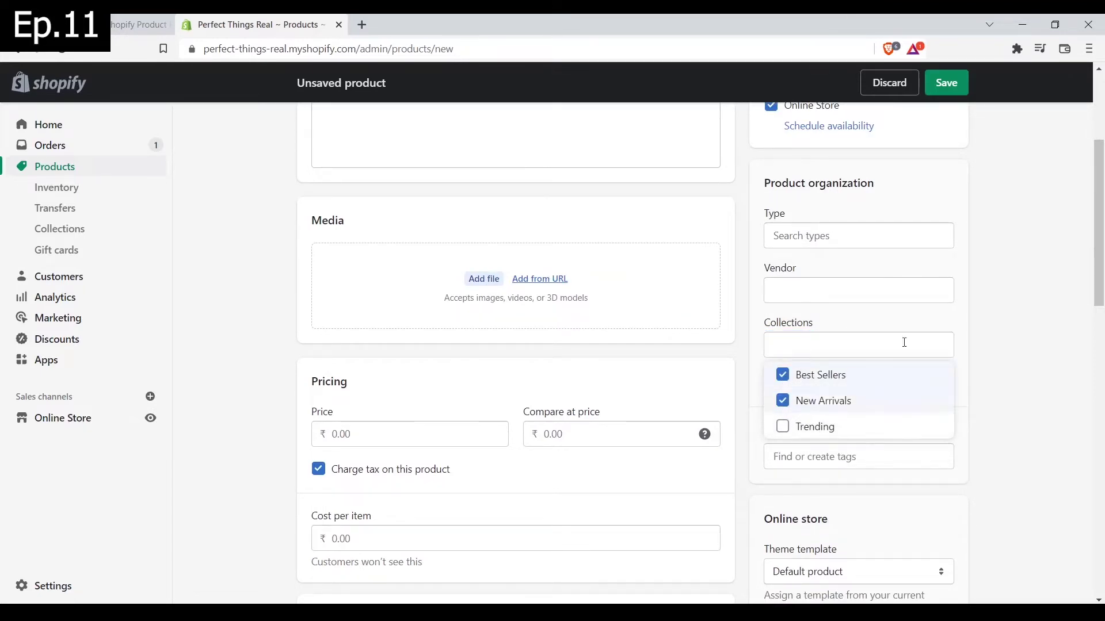
pyautogui.click(1005, 275)
# Step: Set the product's price to 500 and its compare-at price to 750
pyautogui.scroll(-3, 1005, 274)
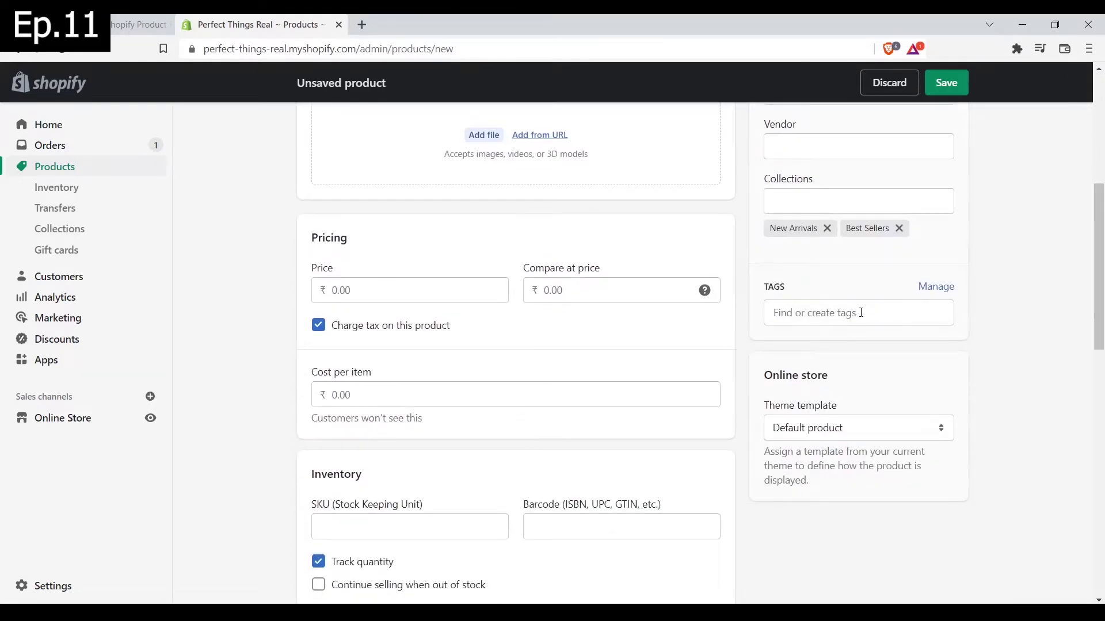
pyautogui.scroll(5, 861, 311)
pyautogui.scroll(-3, 829, 323)
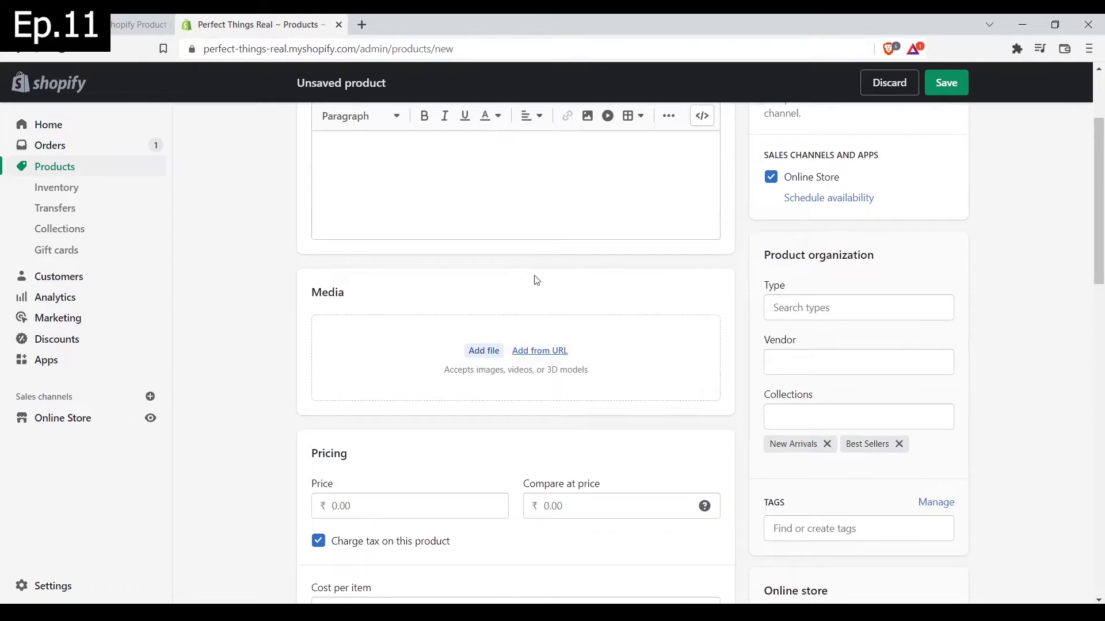
pyautogui.scroll(4, 577, 275)
pyautogui.scroll(-6, 579, 276)
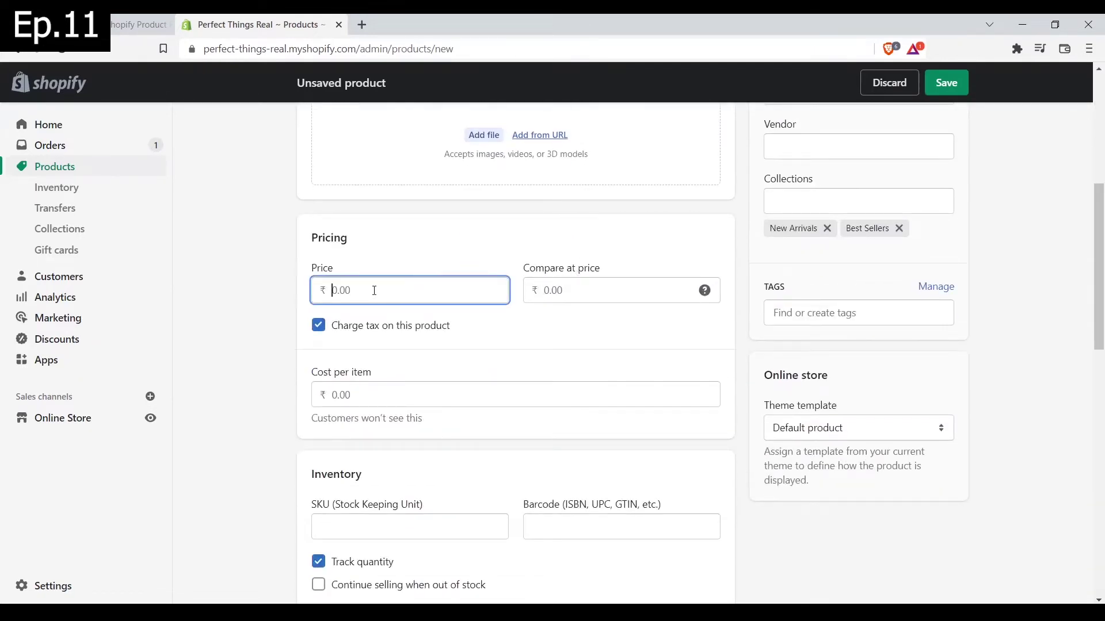
pyautogui.write('5')
pyautogui.press('BackSpace')
pyautogui.press('BackSpace')
pyautogui.write('5')
pyautogui.click(556, 290)
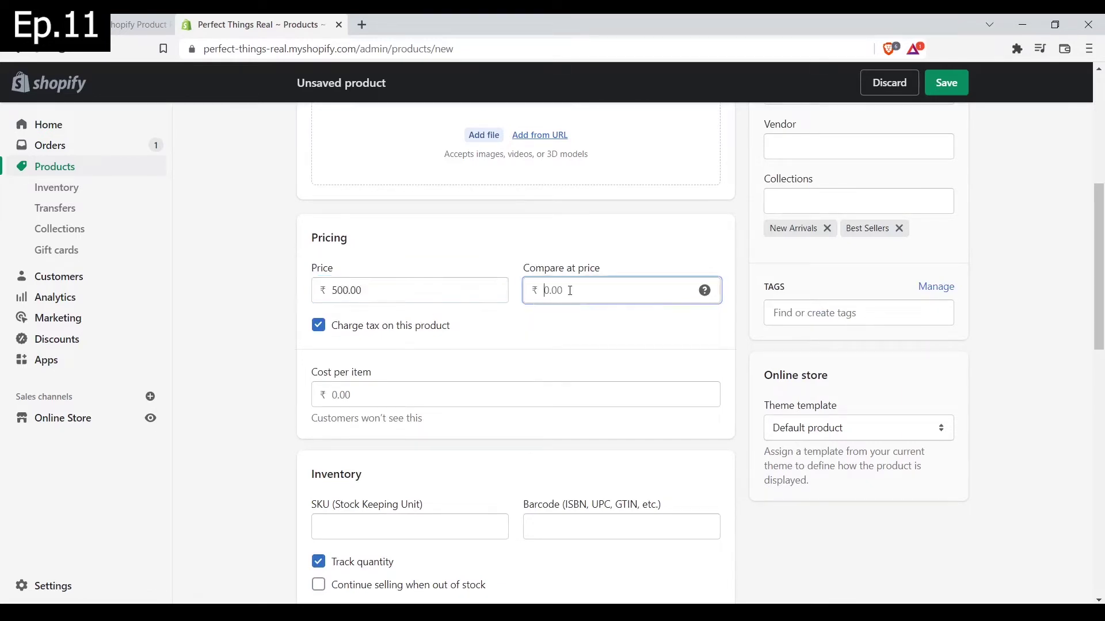
pyautogui.write('750')
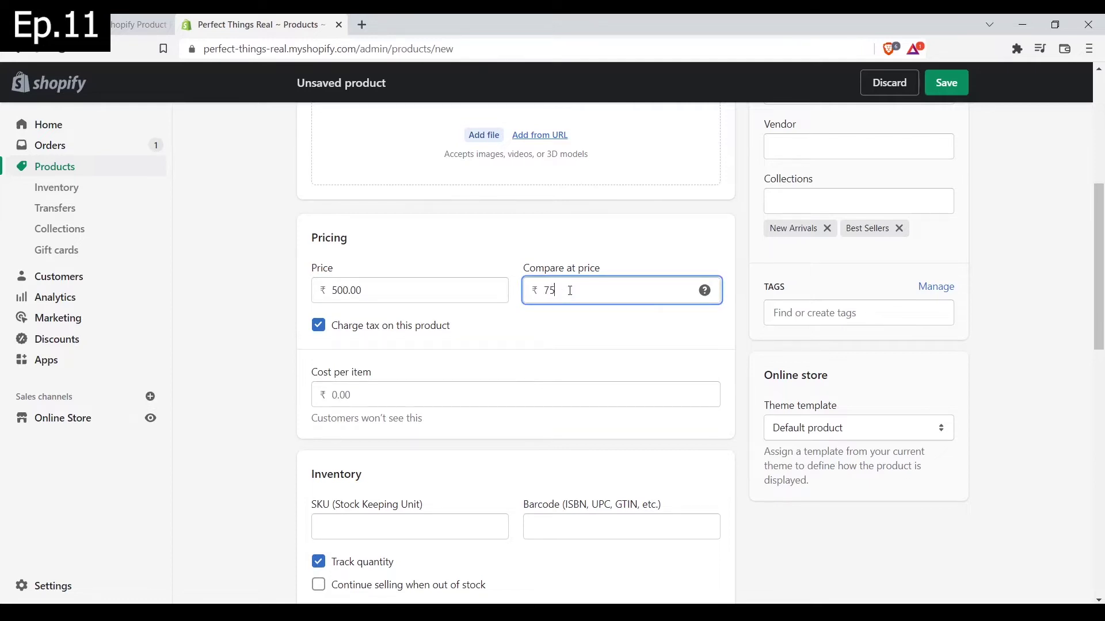
pyautogui.click(552, 240)
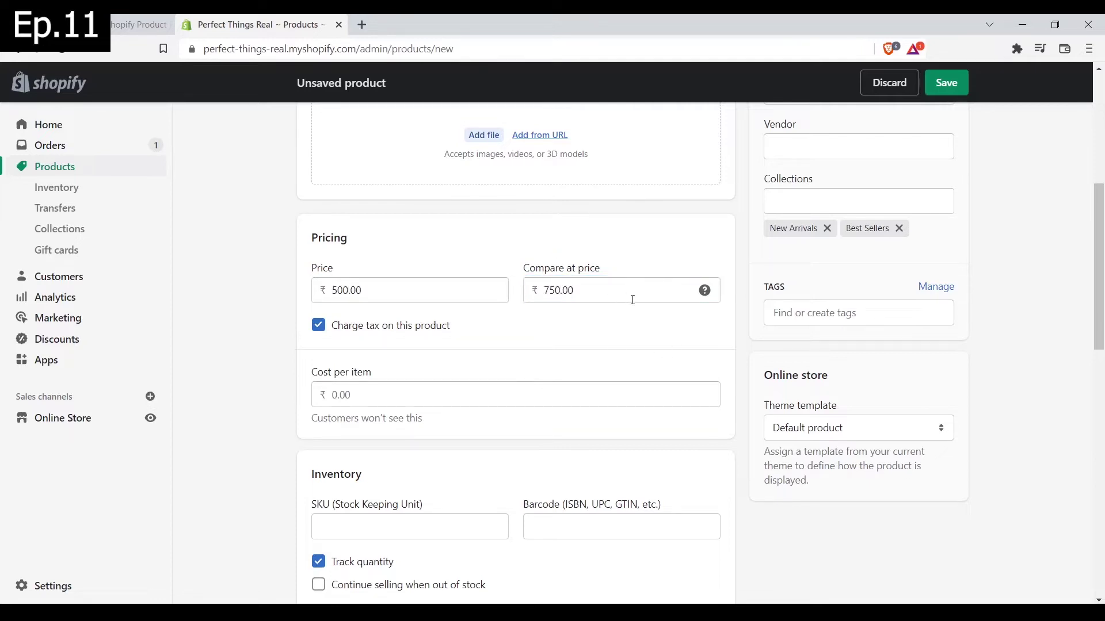
# Step: Disable charging tax on the product and allow it to continue selling when out of stock
pyautogui.click(317, 328)
pyautogui.scroll(-4, 347, 396)
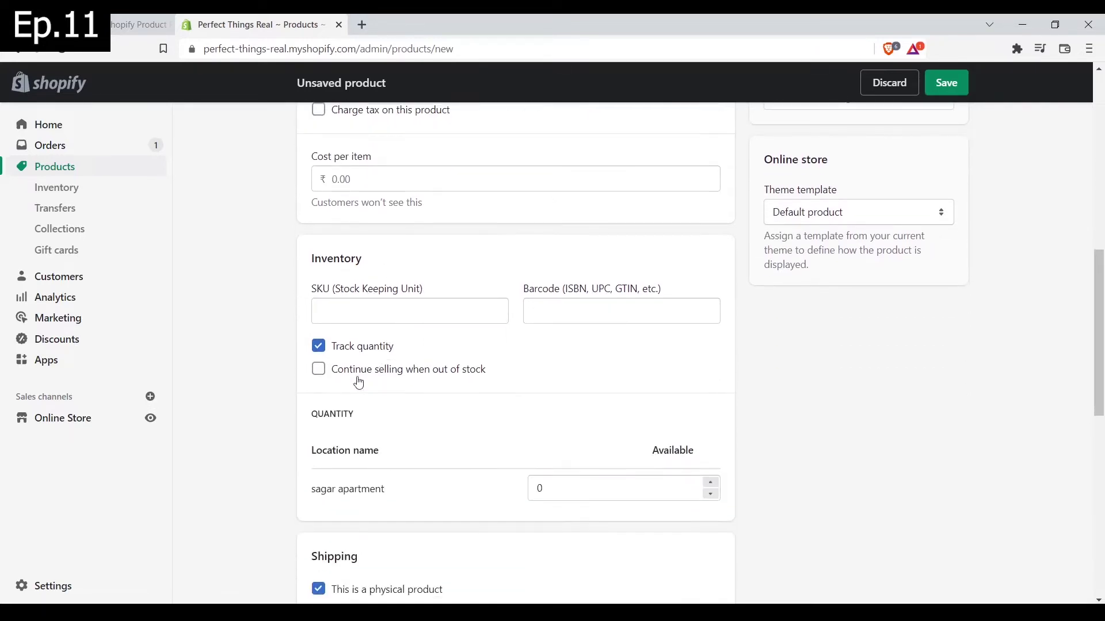
pyautogui.click(319, 371)
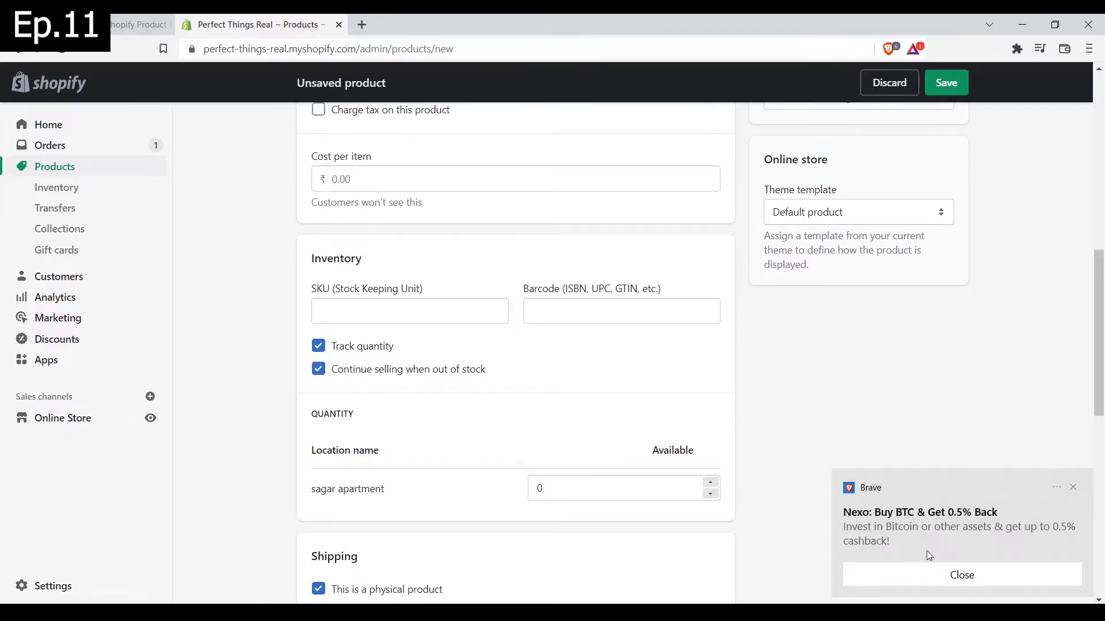
pyautogui.click(903, 575)
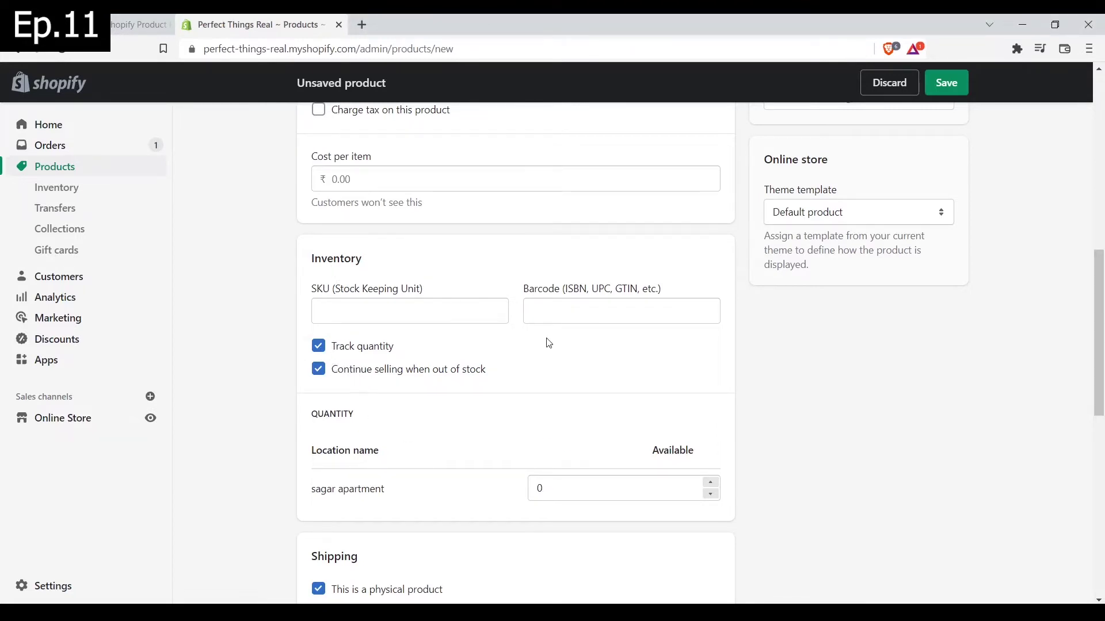
# Step: Enable options for the product and name the first option Color
pyautogui.scroll(-5, 549, 343)
pyautogui.scroll(-5, 549, 346)
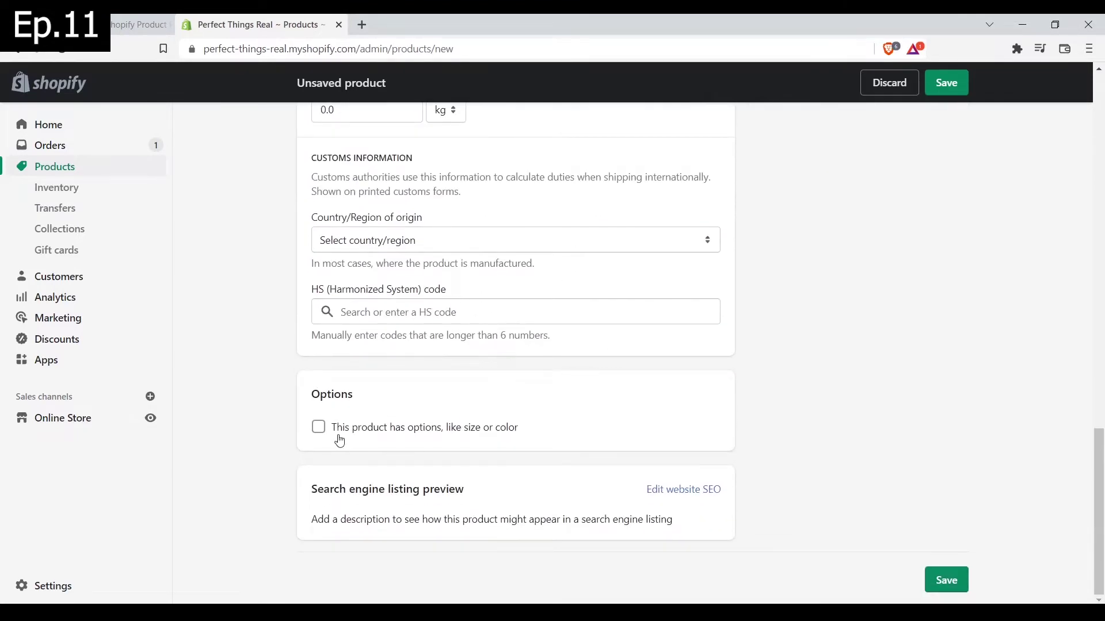
pyautogui.click(321, 432)
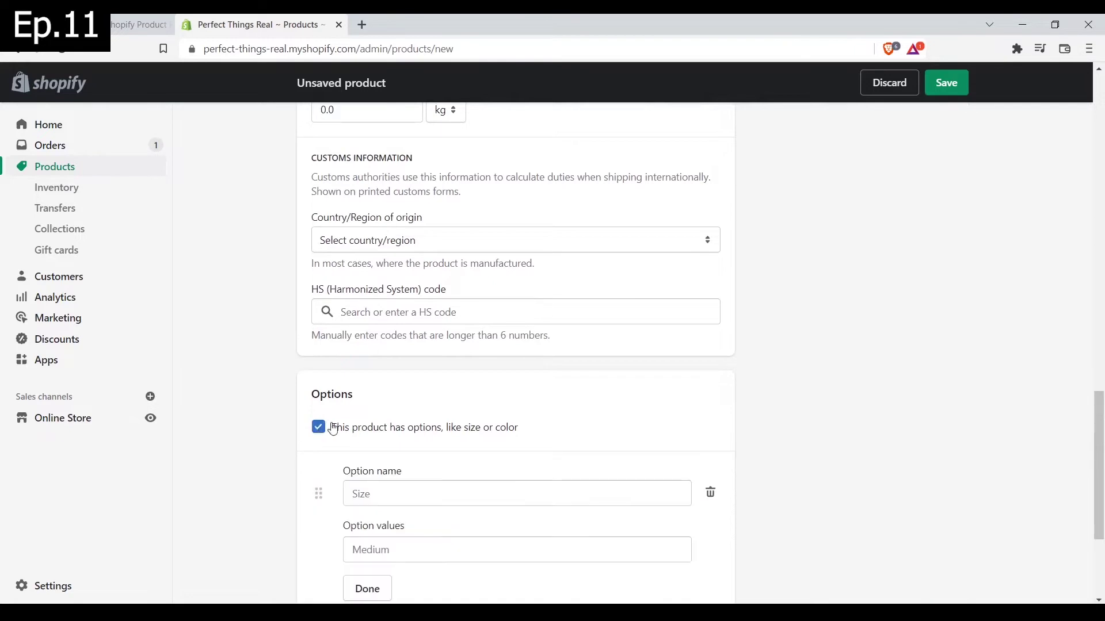
pyautogui.scroll(-3, 395, 439)
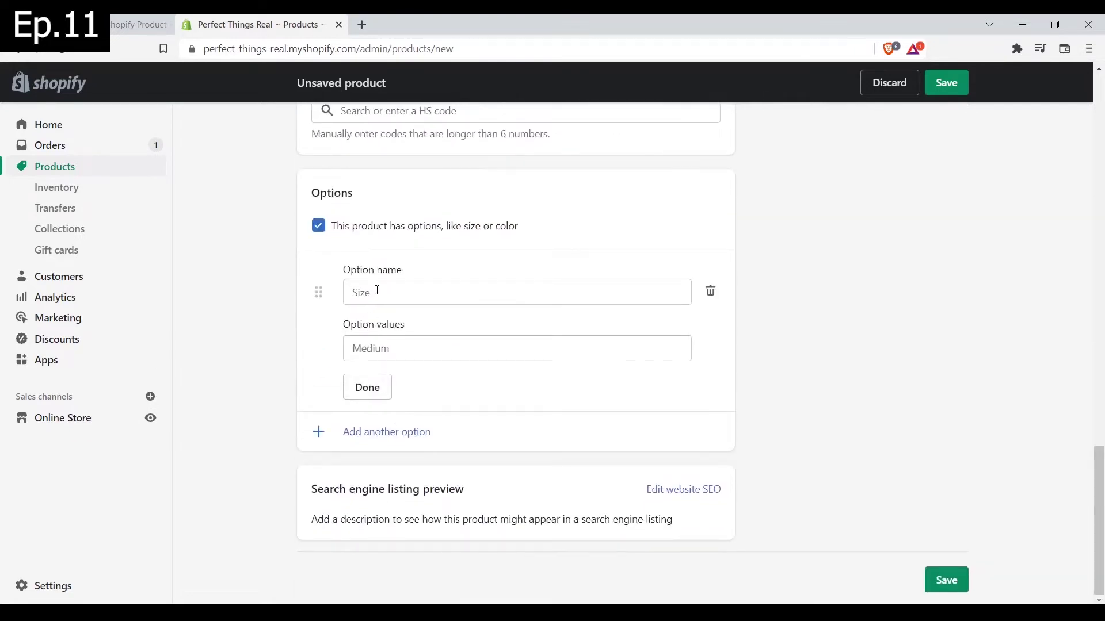
pyautogui.click(378, 291)
pyautogui.write('Colo')
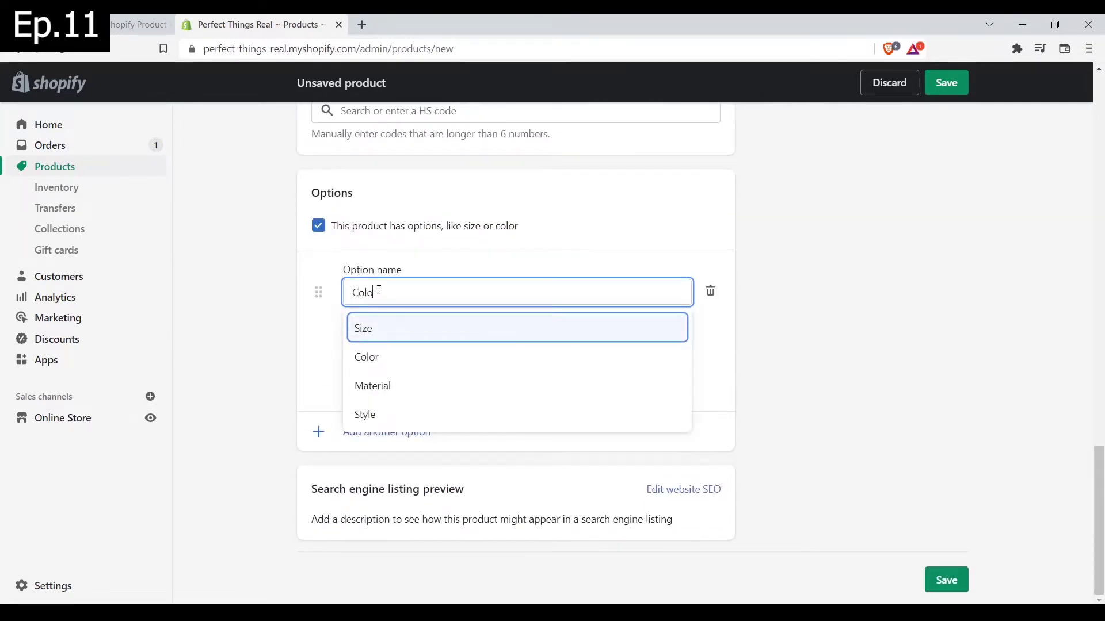
pyautogui.write('r')
pyautogui.click(833, 321)
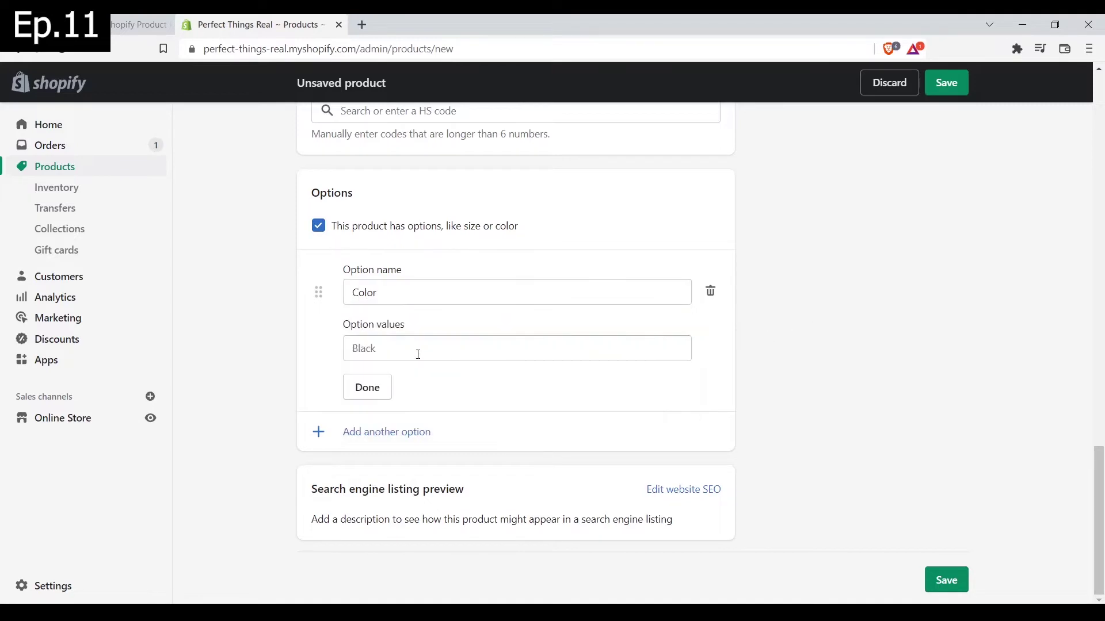
# Step: Add the values Blue, Green and Black to the Color option and finish editing it
pyautogui.click(418, 354)
pyautogui.write('Blu')
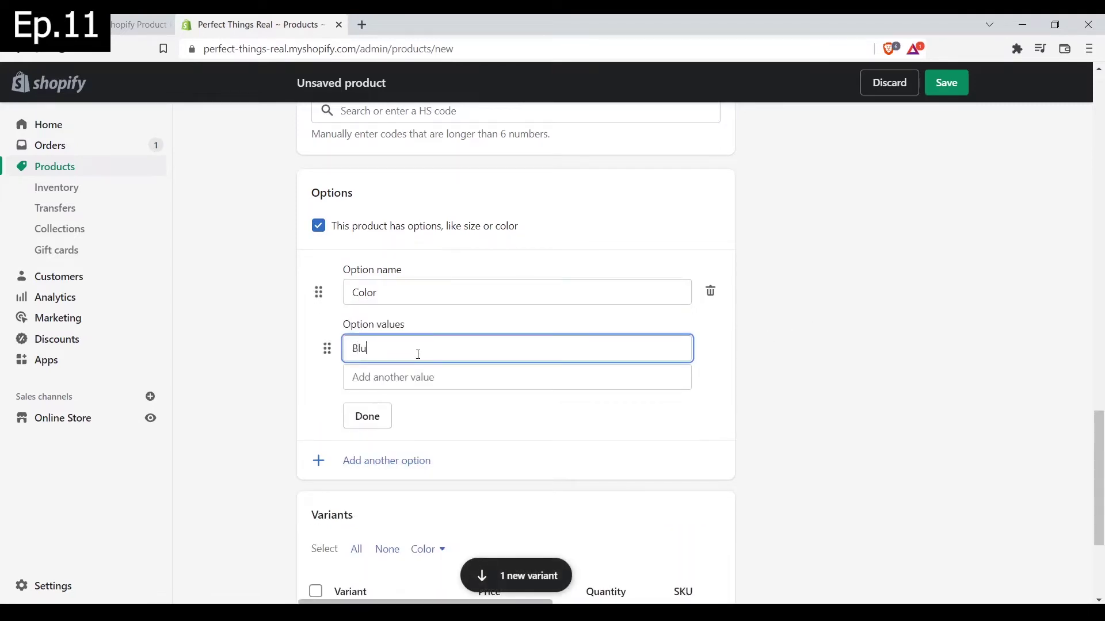
pyautogui.write('e')
pyautogui.click(379, 383)
pyautogui.write('Gr')
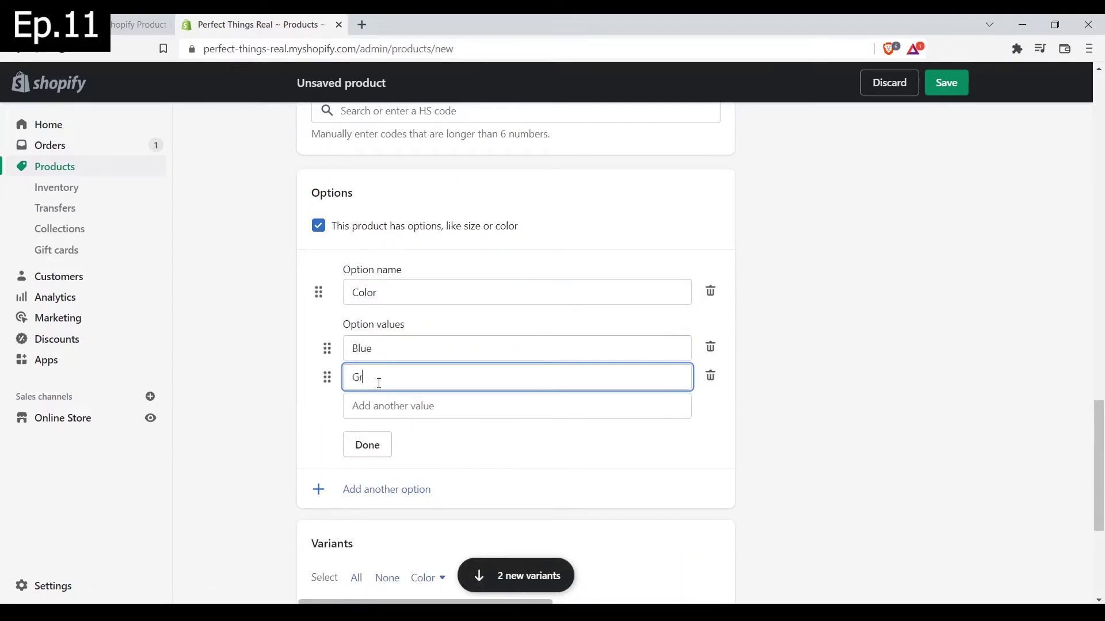
pyautogui.click(382, 409)
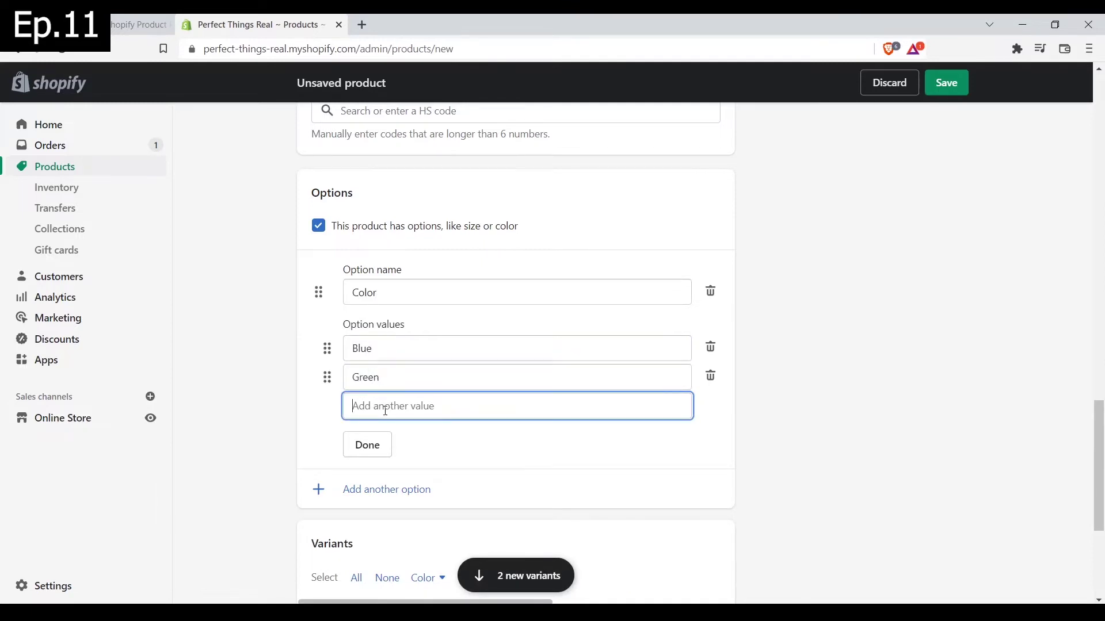
pyautogui.write('Black')
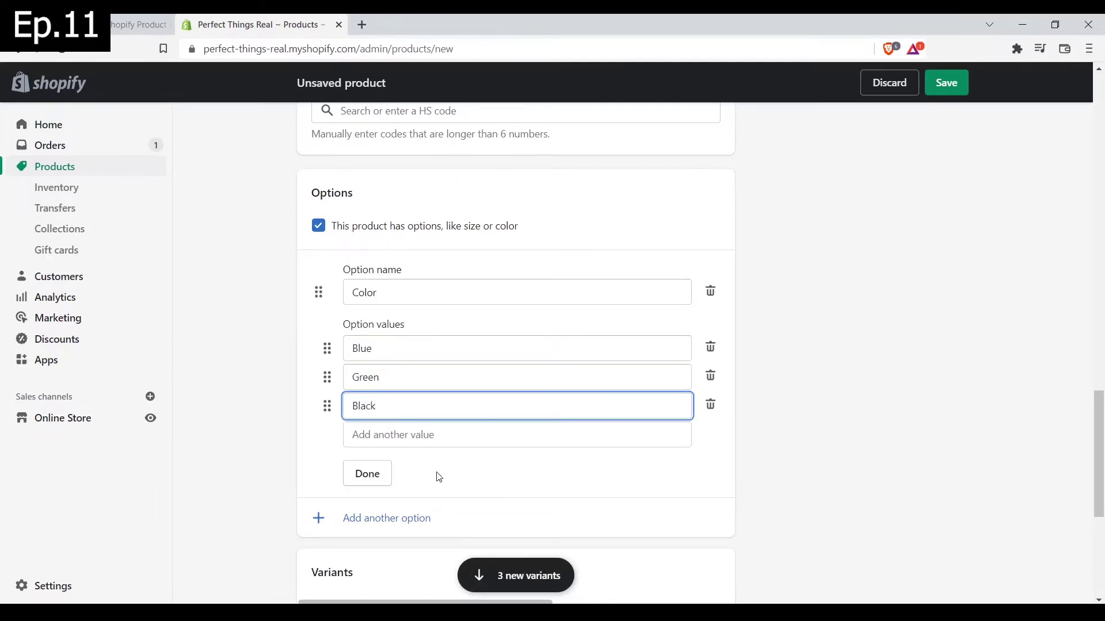
pyautogui.click(367, 474)
pyautogui.scroll(-1, 703, 340)
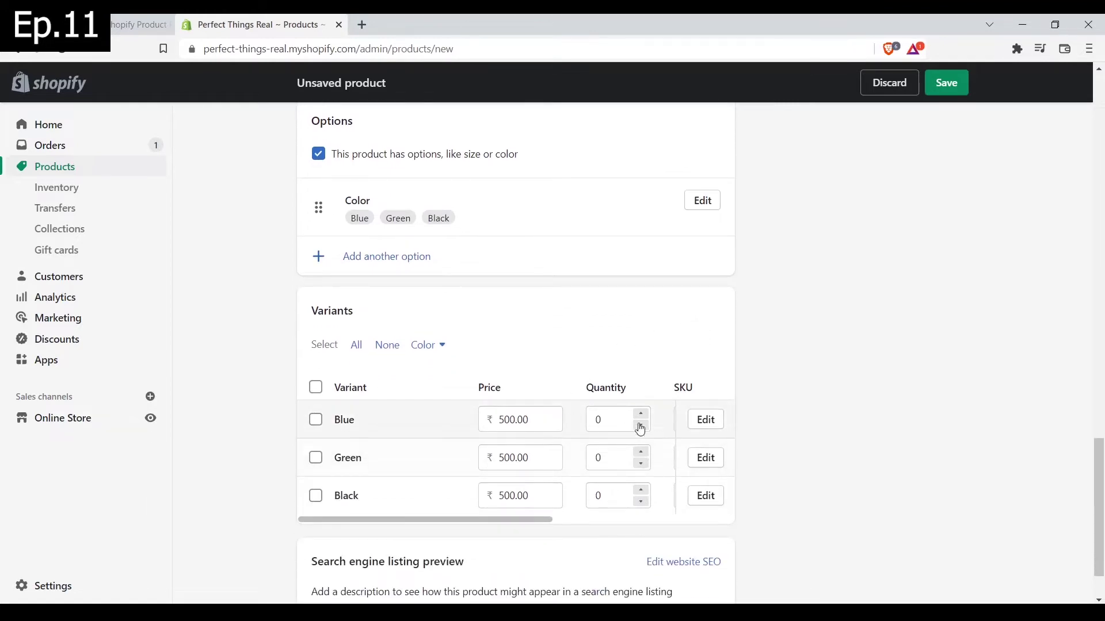
# Step: Examine the bulk actions offered for all color variants, clear the selection and review the rest of the product form
pyautogui.click(315, 387)
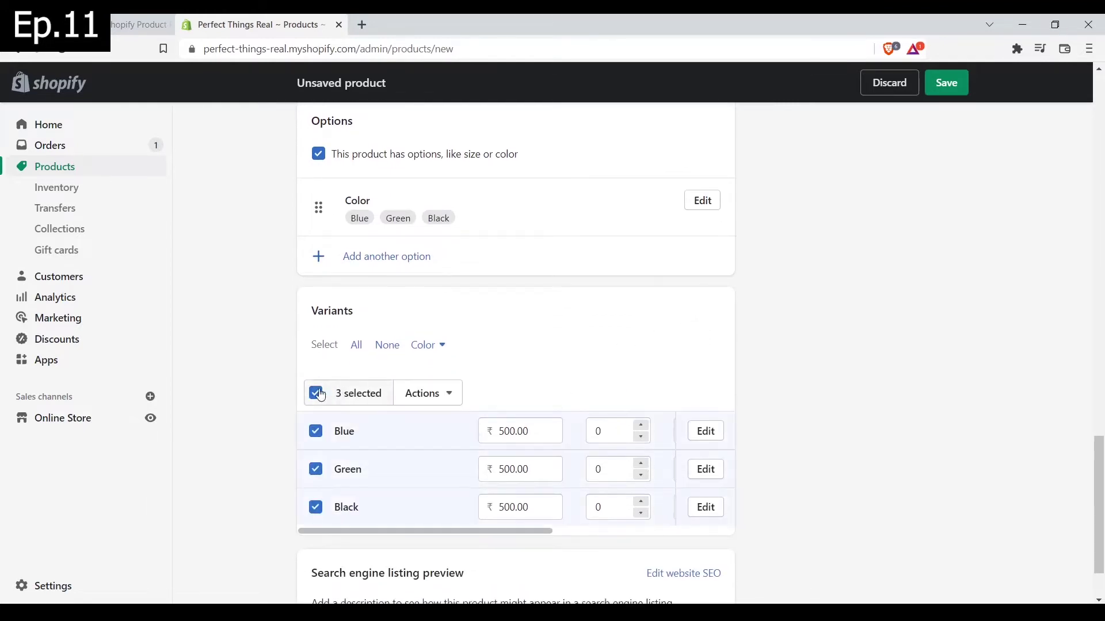
pyautogui.click(321, 394)
pyautogui.click(317, 393)
pyautogui.click(446, 396)
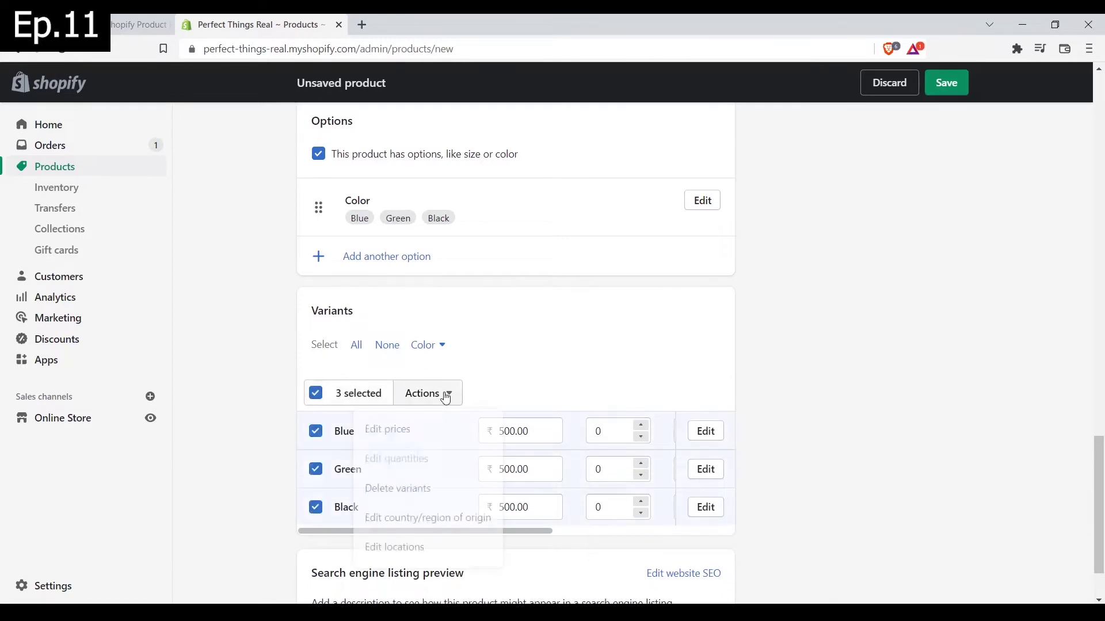
pyautogui.click(309, 396)
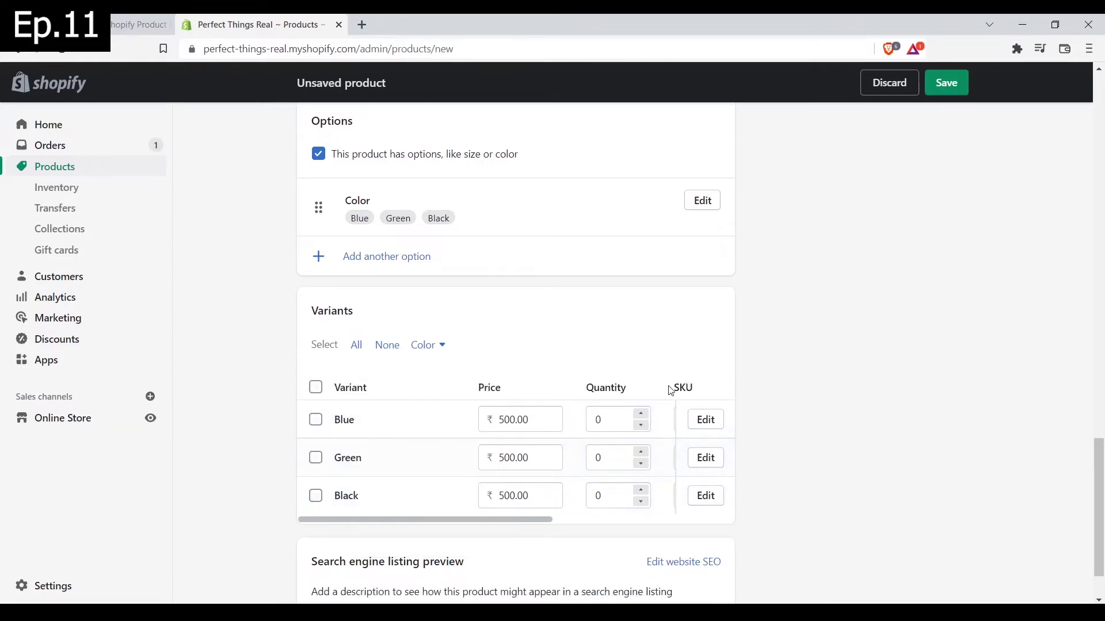
pyautogui.scroll(9, 667, 389)
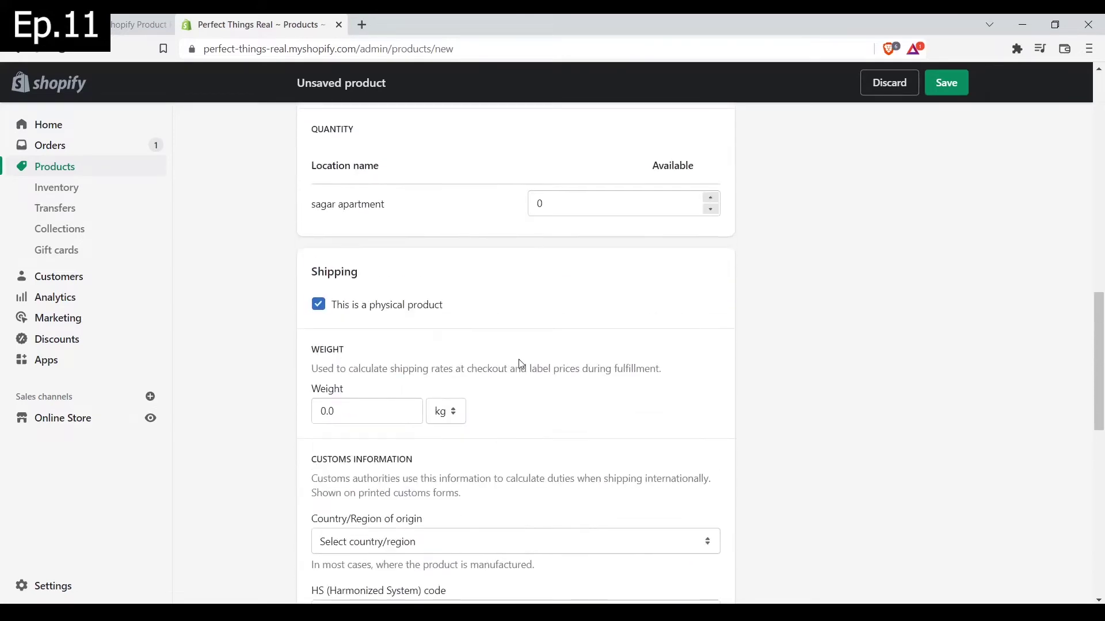
pyautogui.scroll(-7, 397, 431)
pyautogui.scroll(18, 500, 446)
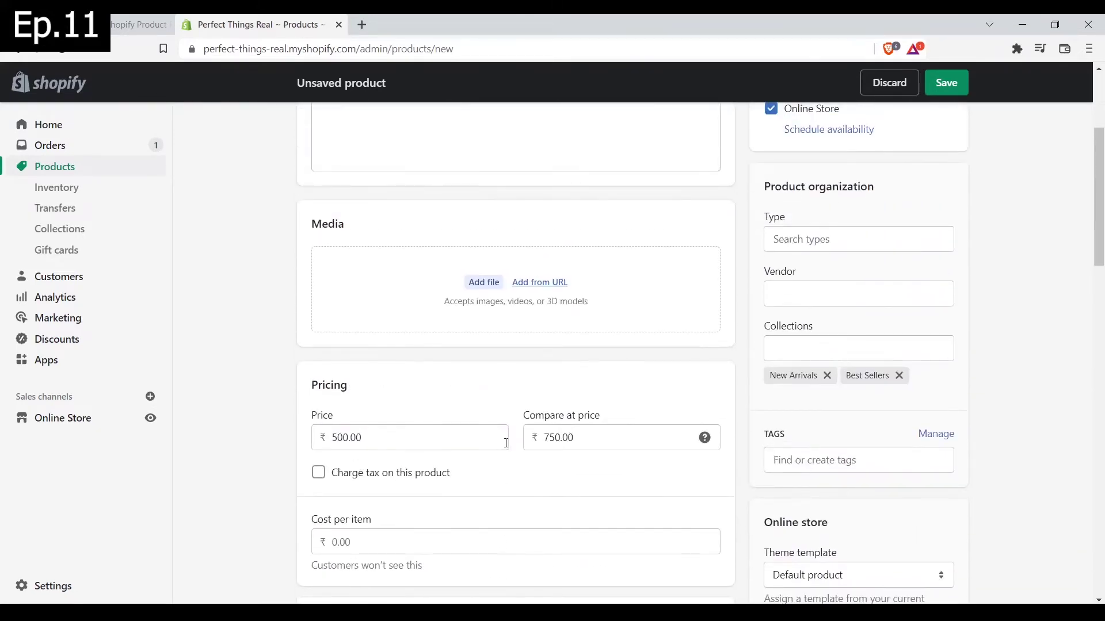
pyautogui.scroll(4, 507, 443)
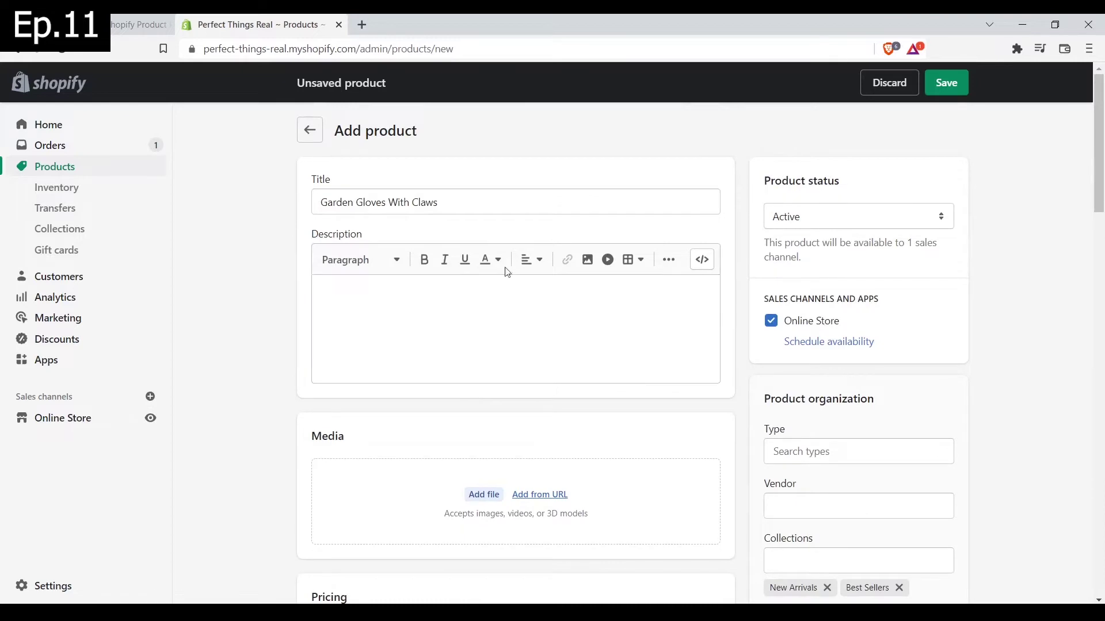
pyautogui.scroll(-3, 594, 382)
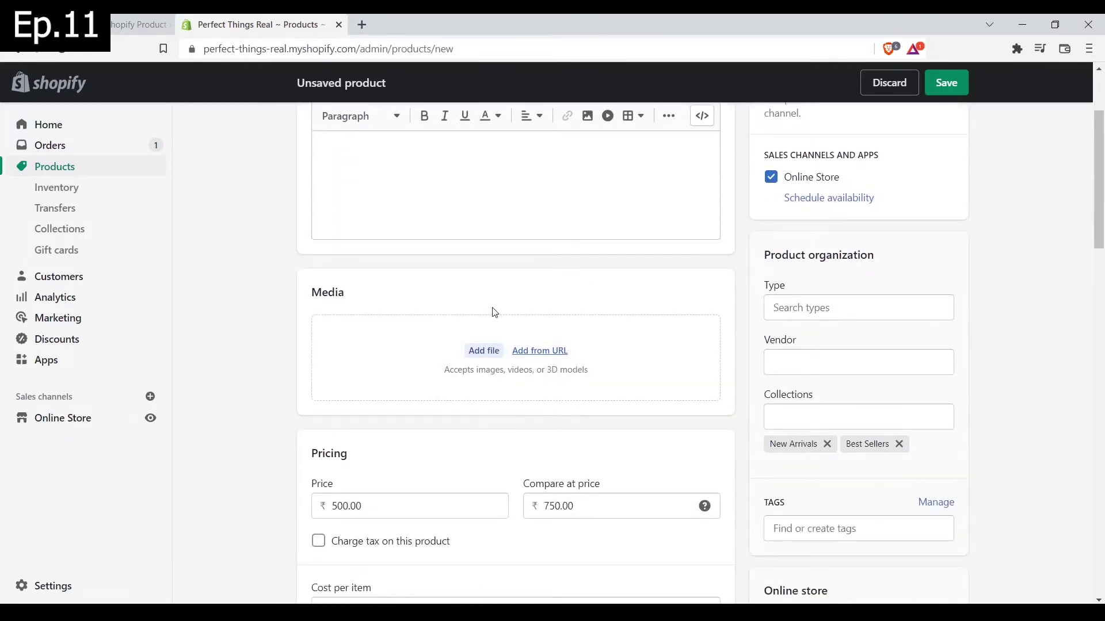
pyautogui.scroll(3, 494, 312)
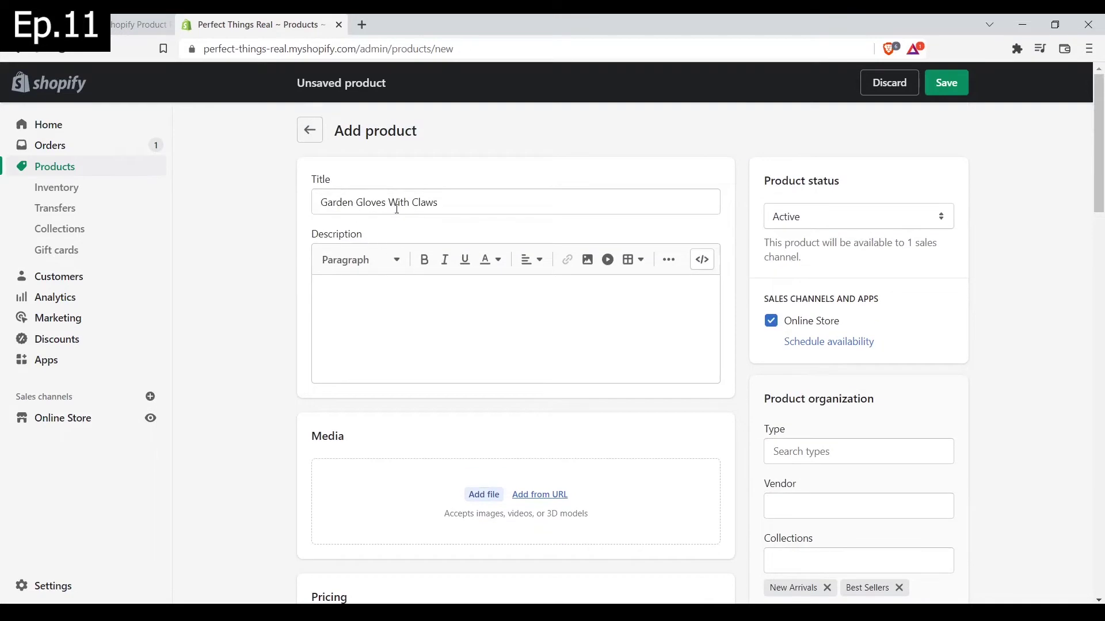
# Step: Search the web in a new browser tab for "garden gloves with claw shopify"
pyautogui.click(361, 26)
pyautogui.write('g')
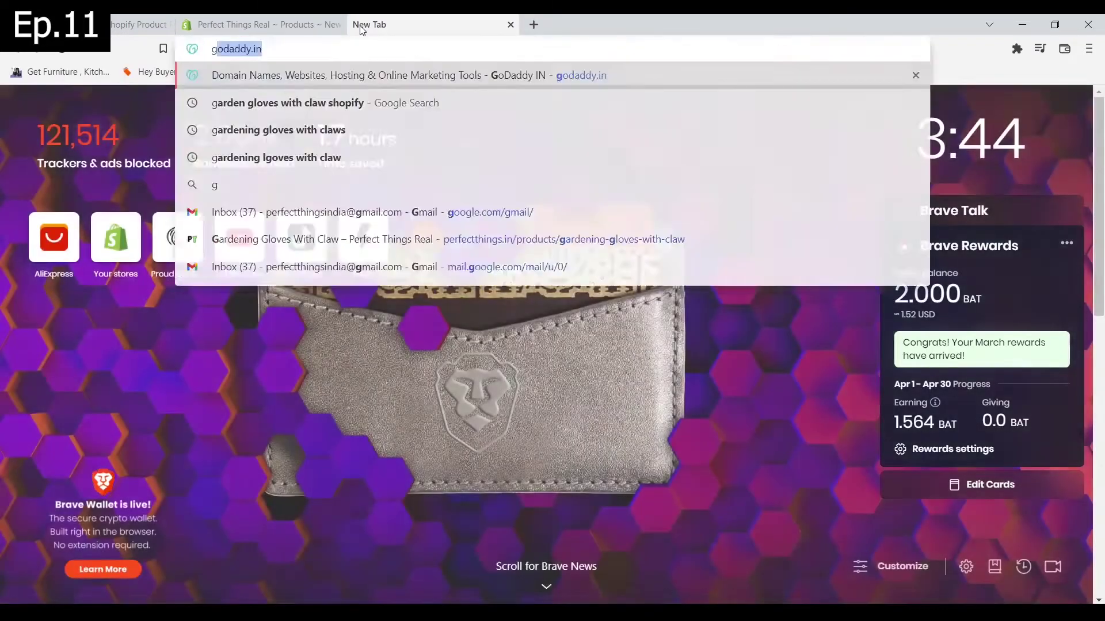
pyautogui.write('arden')
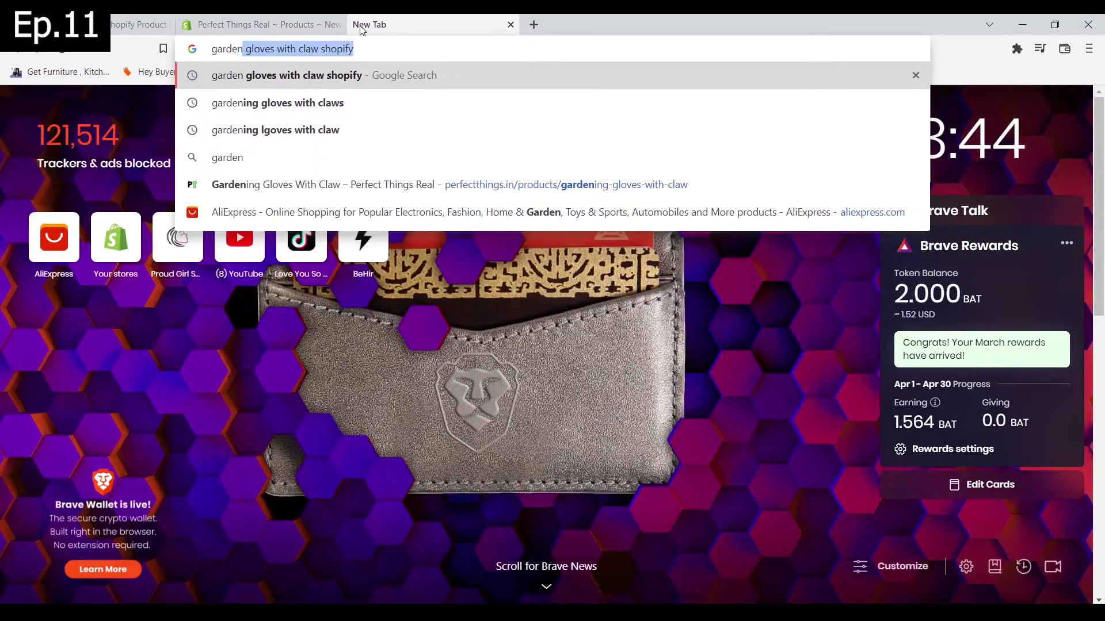
pyautogui.press('Right')
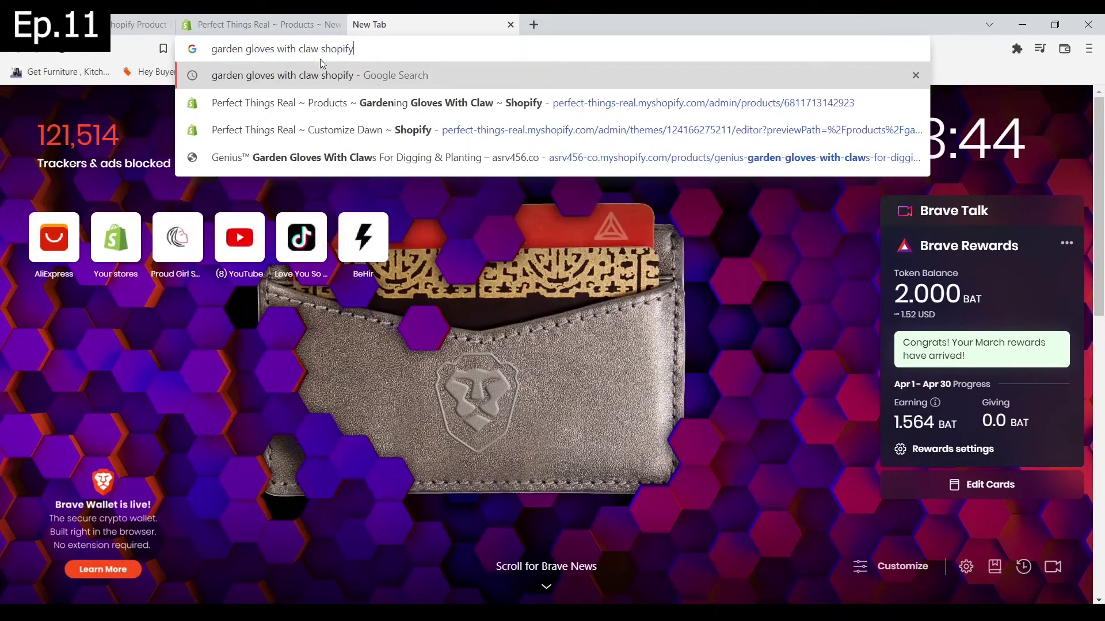
pyautogui.press('Return')
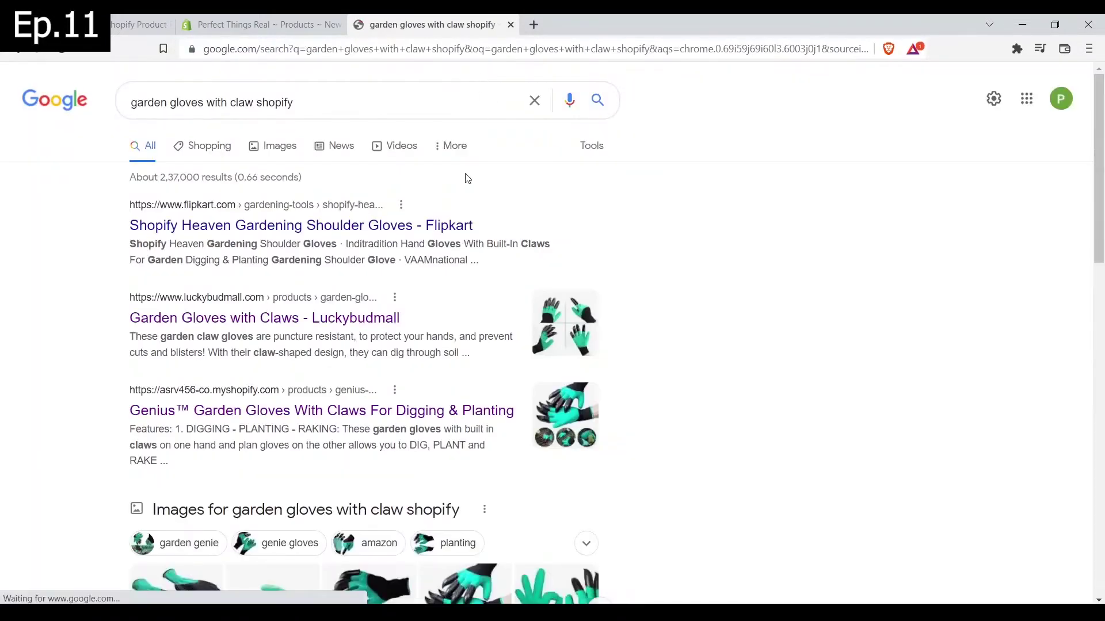
# Step: Open the Flipkart, Luckybudmall and Genius garden gloves search results in separate background tabs
pyautogui.rightClick(335, 229)
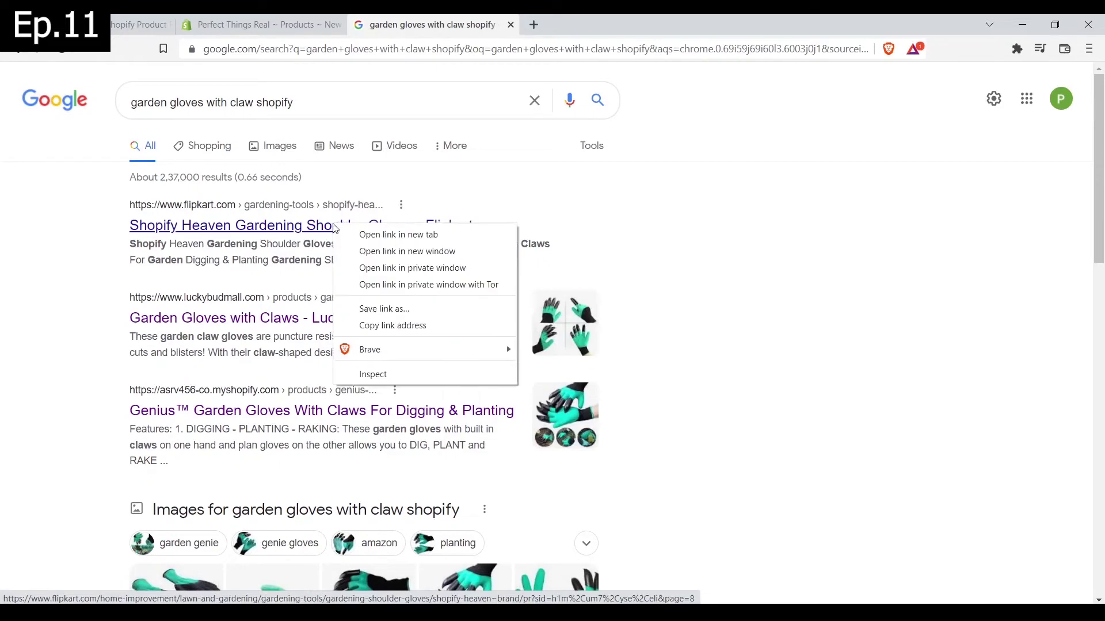
pyautogui.click(397, 235)
pyautogui.rightClick(325, 320)
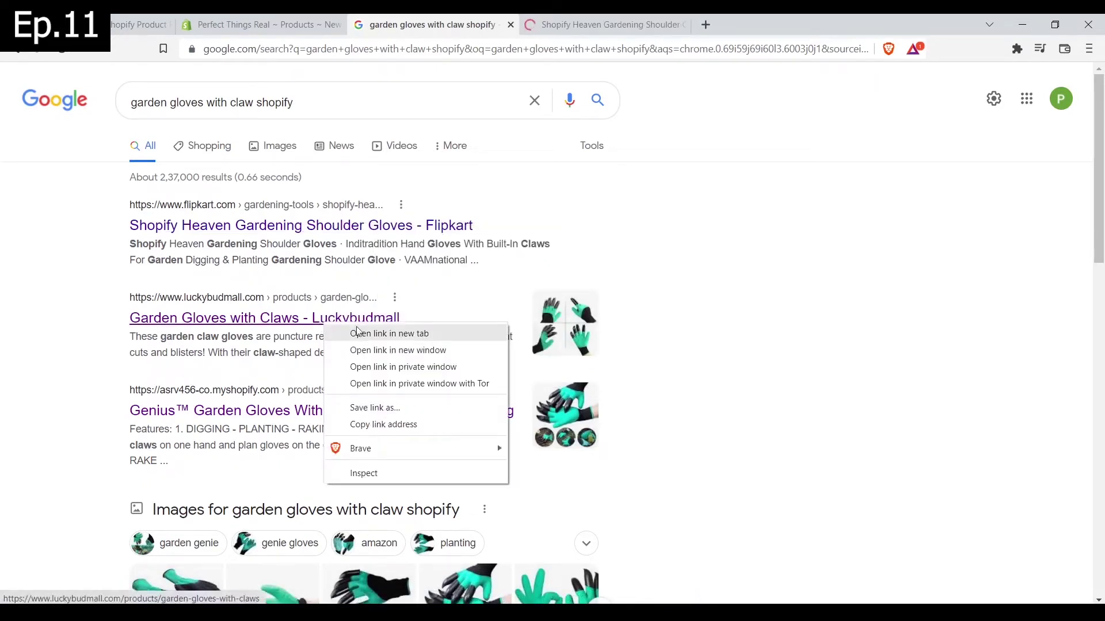
pyautogui.click(345, 331)
pyautogui.scroll(-1, 314, 406)
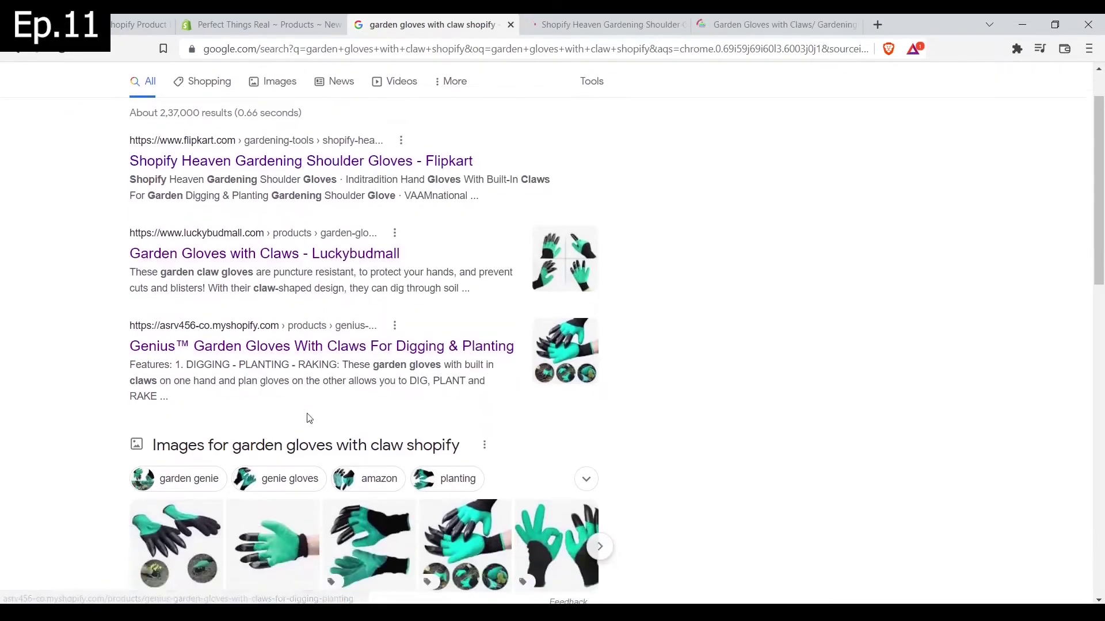
pyautogui.rightClick(293, 329)
pyautogui.click(326, 357)
# Step: Open the Trendy Shopr, RegulusTLK, Halfrate and Sedmeca Express glove results in separate background tabs
pyautogui.scroll(-7, 275, 278)
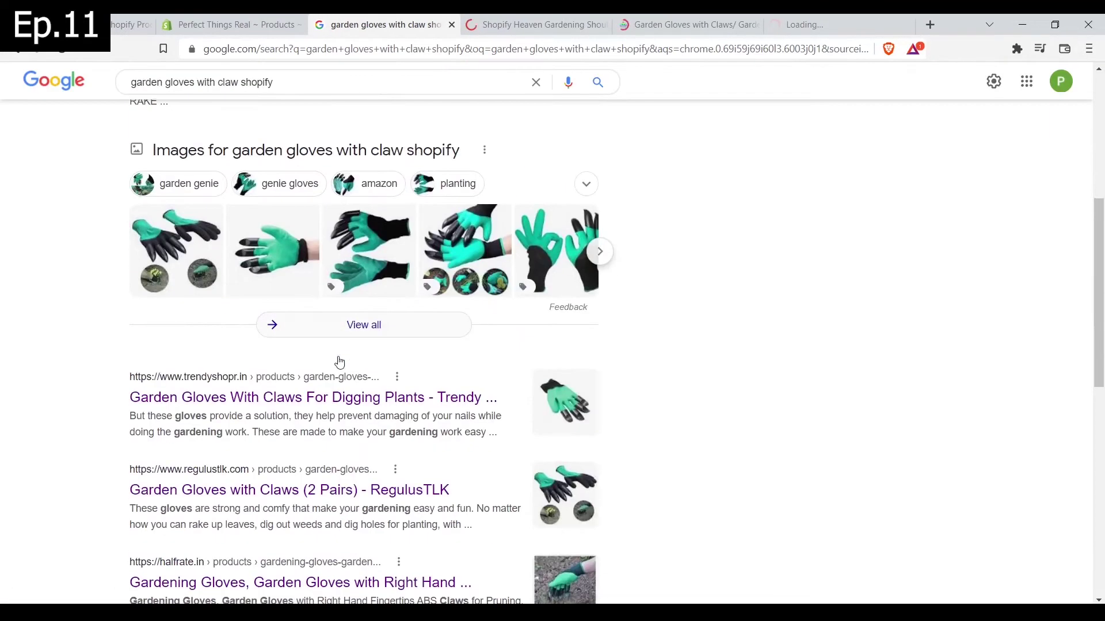
pyautogui.rightClick(279, 175)
pyautogui.click(303, 183)
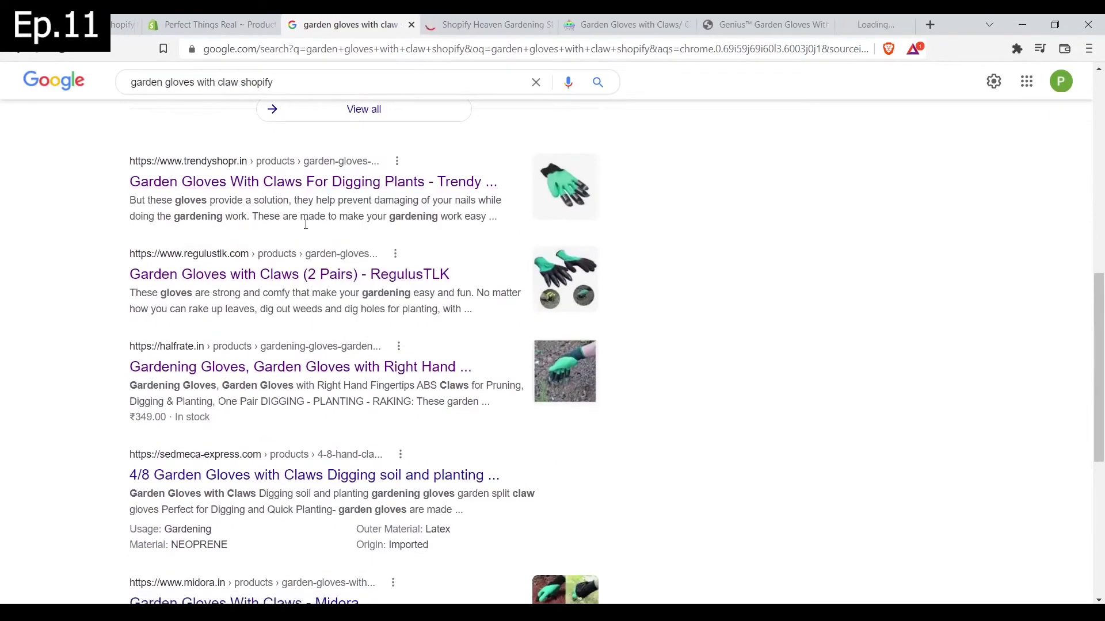
pyautogui.rightClick(317, 277)
pyautogui.click(348, 291)
pyautogui.rightClick(311, 368)
pyautogui.click(343, 372)
pyautogui.scroll(-2, 311, 346)
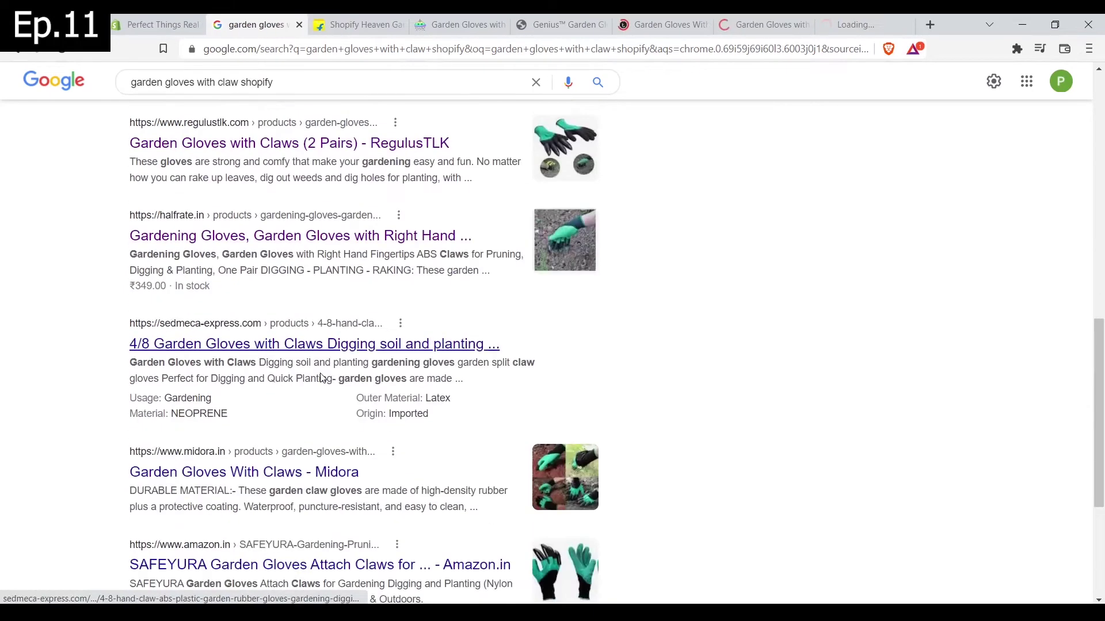
pyautogui.rightClick(326, 333)
pyautogui.click(392, 345)
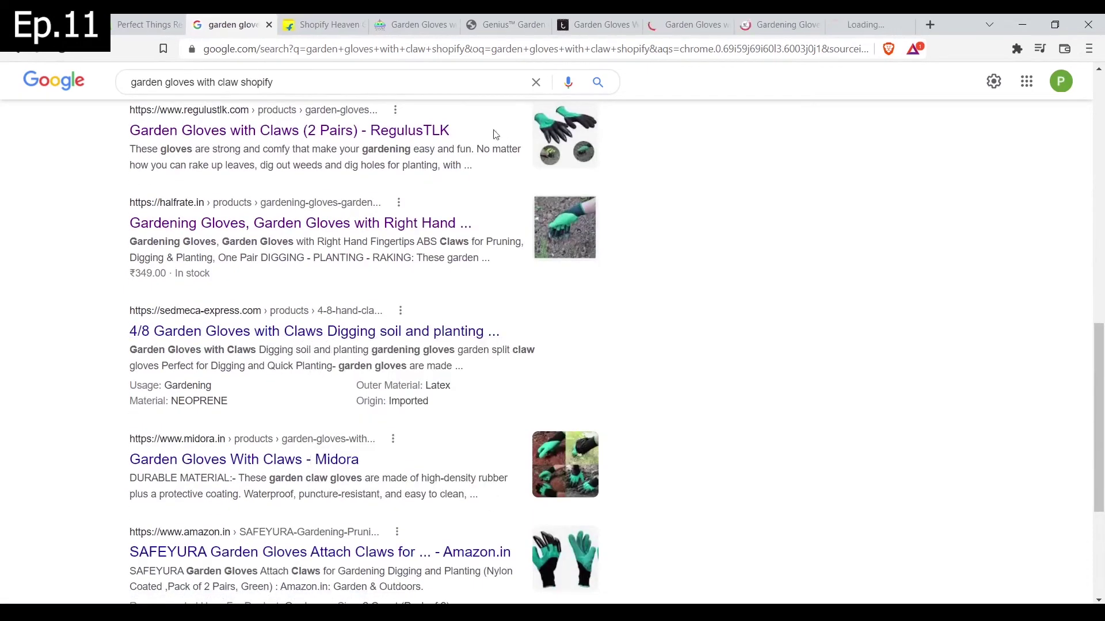
# Step: Open the Amazing Garden genie gloves product from the Flipkart listing and review its description and specifications
pyautogui.click(319, 19)
pyautogui.scroll(-2, 495, 345)
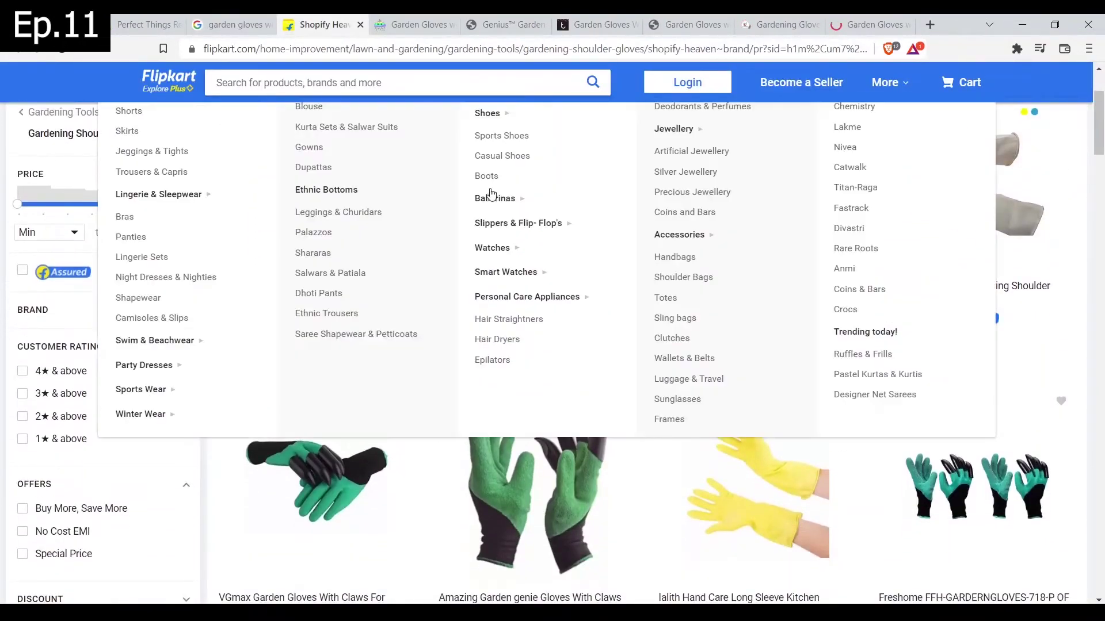
pyautogui.click(544, 483)
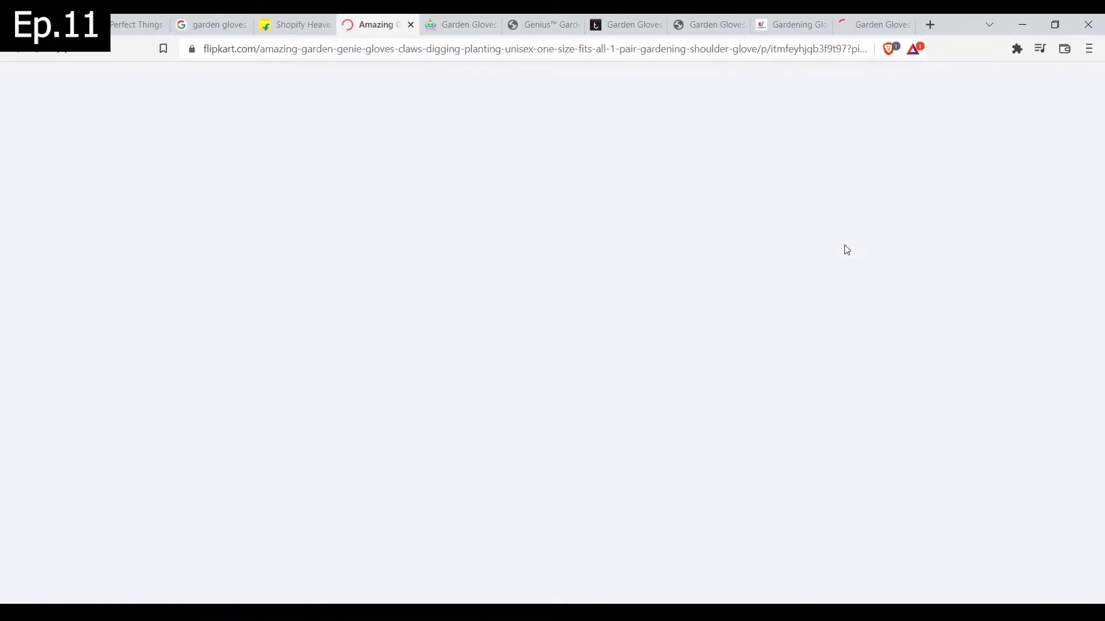
pyautogui.scroll(-10, 912, 315)
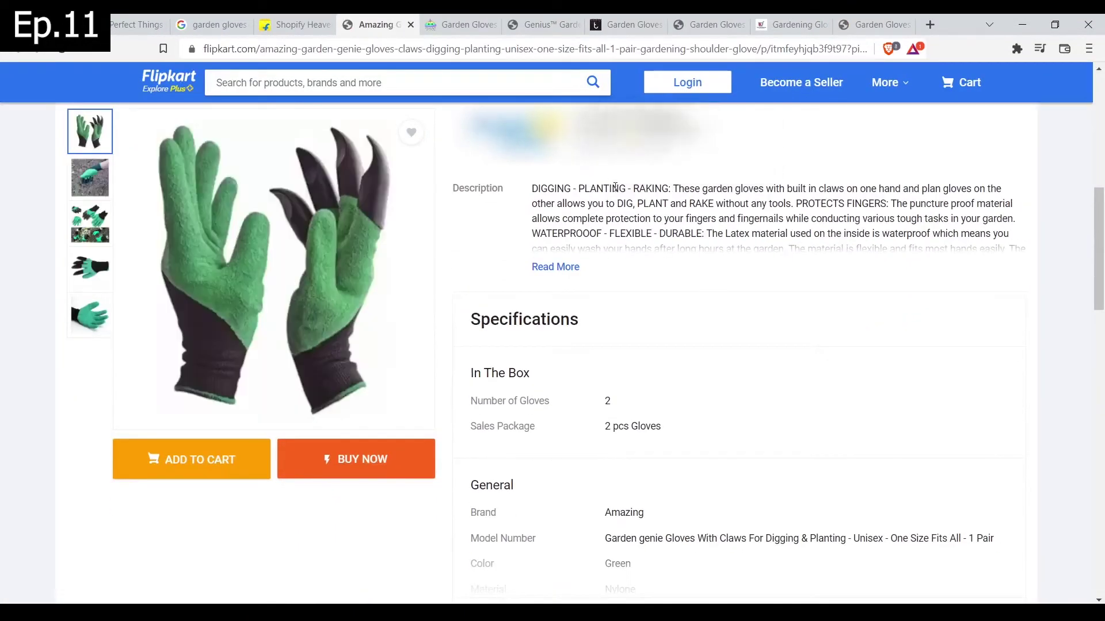
# Step: Review how the Luckybudmall page describes its garden gloves with claws
pyautogui.click(483, 25)
pyautogui.scroll(-10, 707, 292)
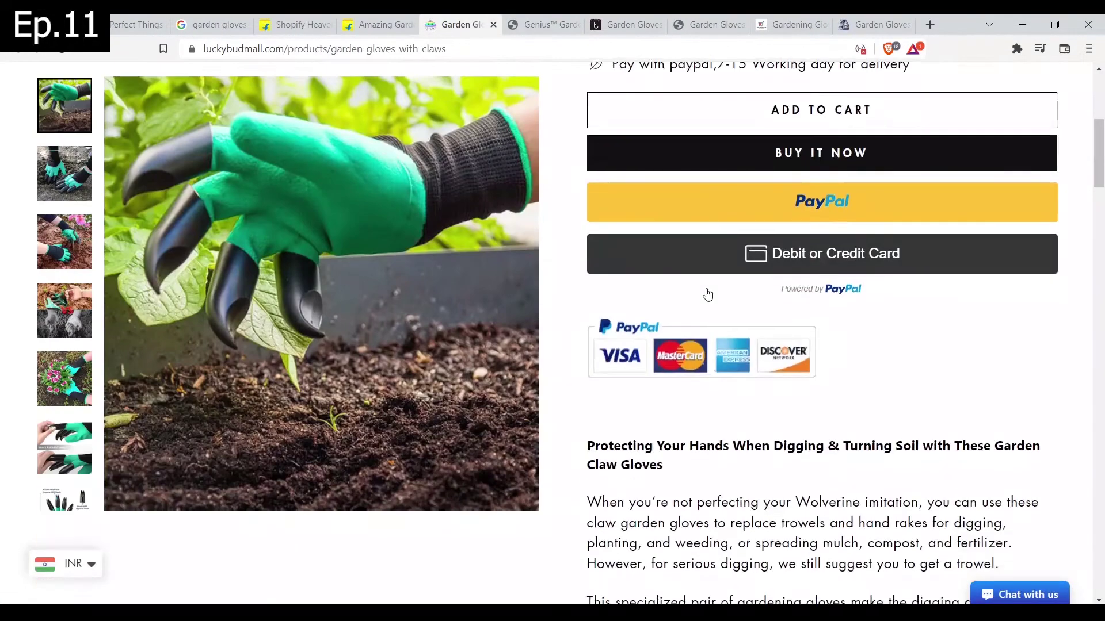
pyautogui.scroll(-5, 708, 294)
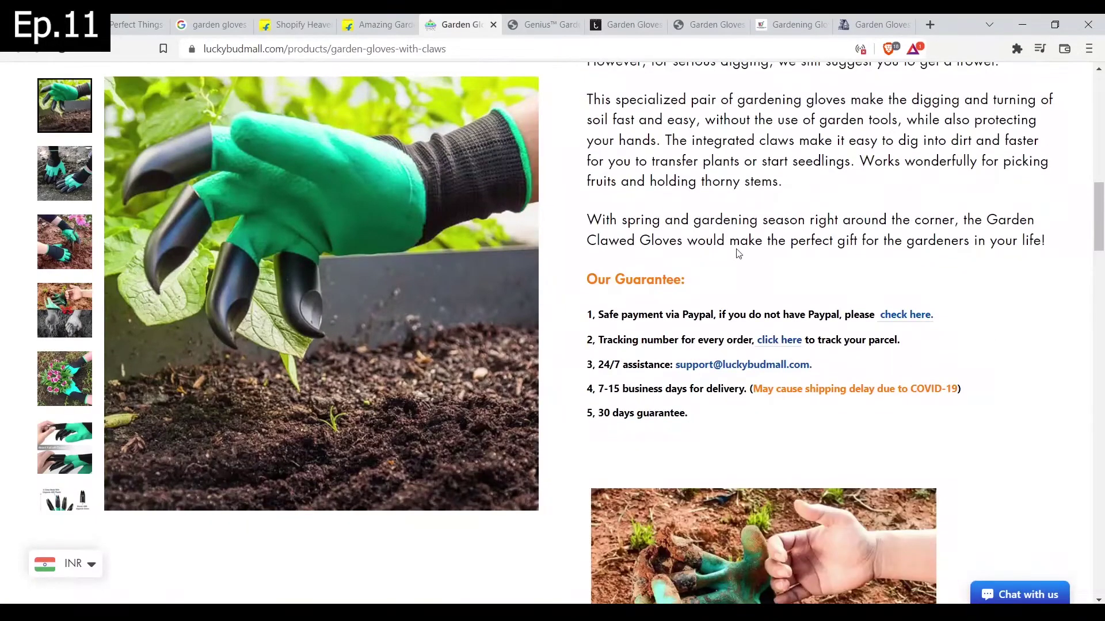
pyautogui.scroll(-15, 737, 261)
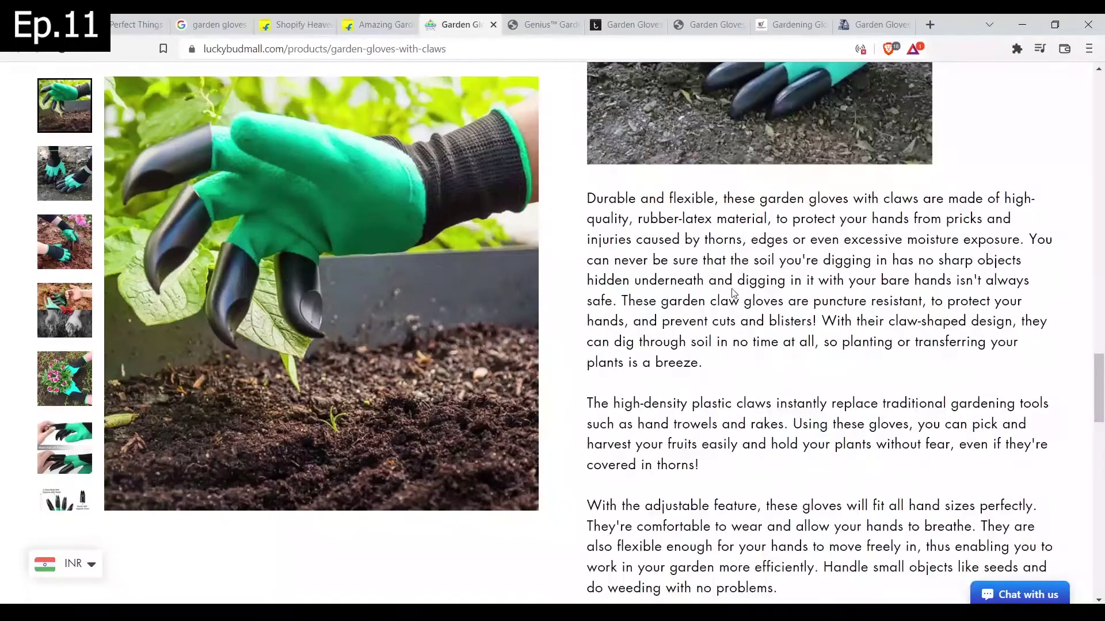
# Step: Review the features section of the Genius Garden Gloves With Claws product page
pyautogui.click(541, 24)
pyautogui.scroll(-10, 747, 247)
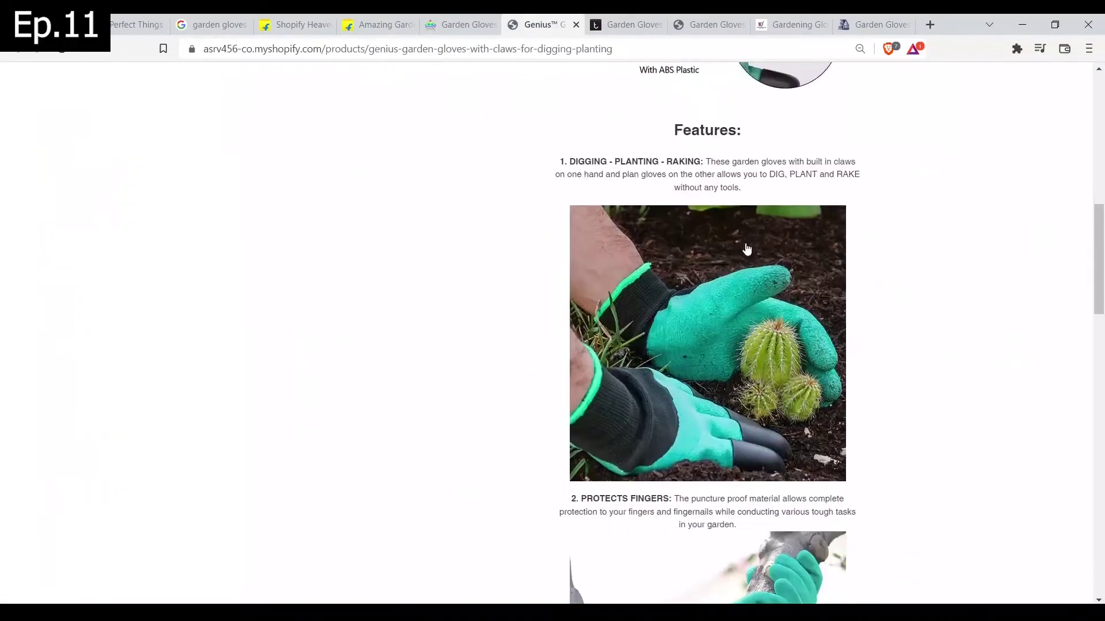
pyautogui.scroll(-5, 746, 247)
pyautogui.scroll(15, 748, 340)
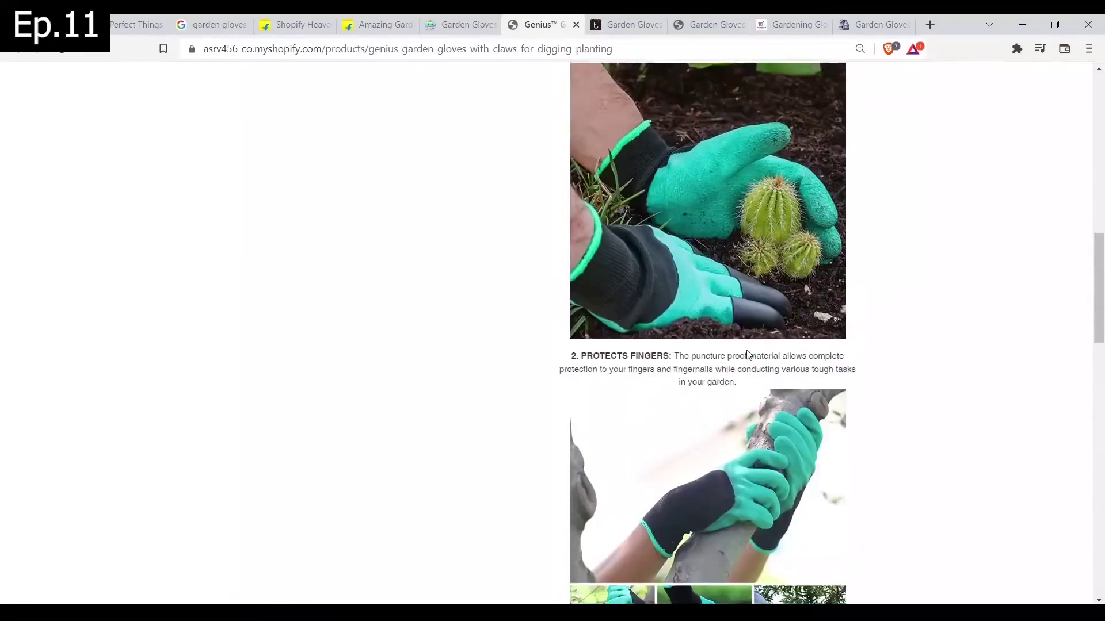
# Step: Close the Flipkart listing and Flipkart product tabs
pyautogui.click(279, 24)
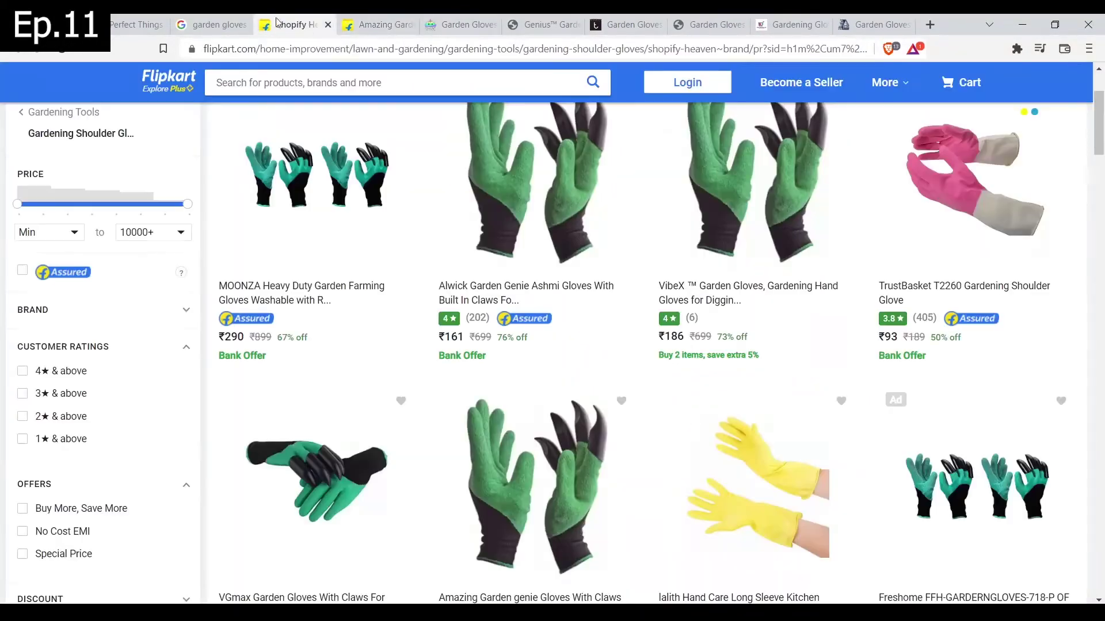
pyautogui.click(328, 25)
pyautogui.click(328, 25)
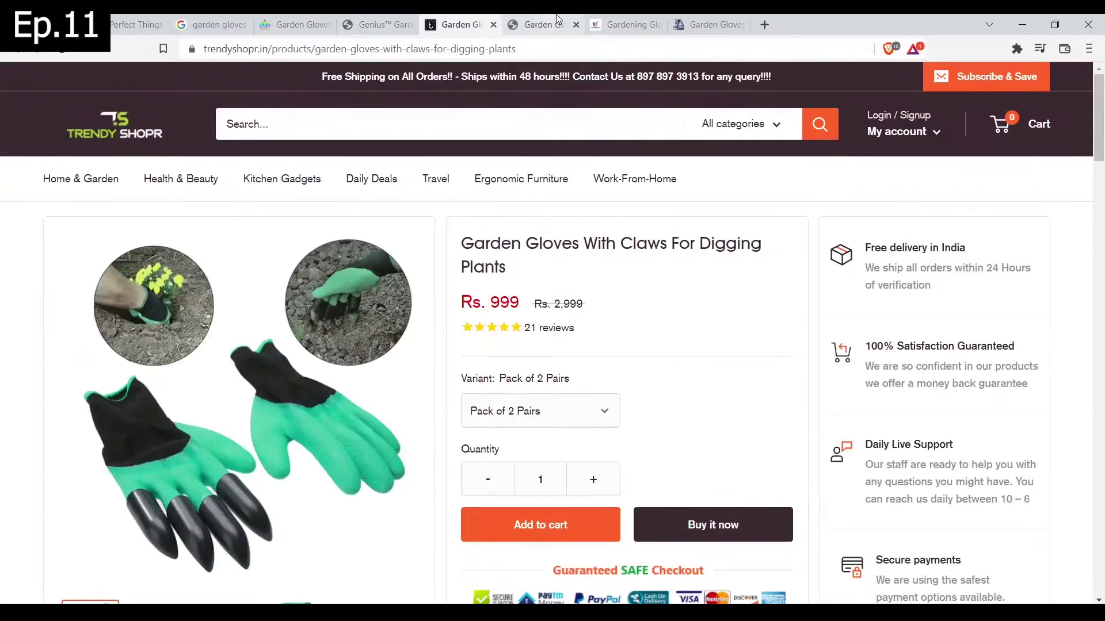
# Step: Review the glove descriptions on the Trendy Shopr and RegulusTLK pages, dismissing the discount popup
pyautogui.scroll(-8, 615, 274)
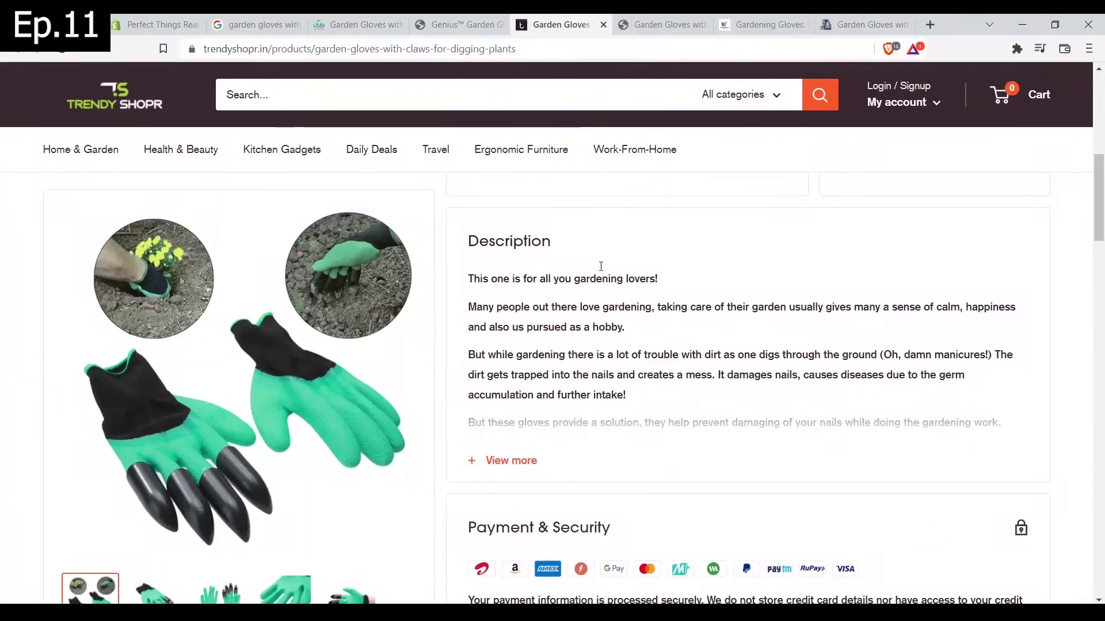
pyautogui.click(654, 22)
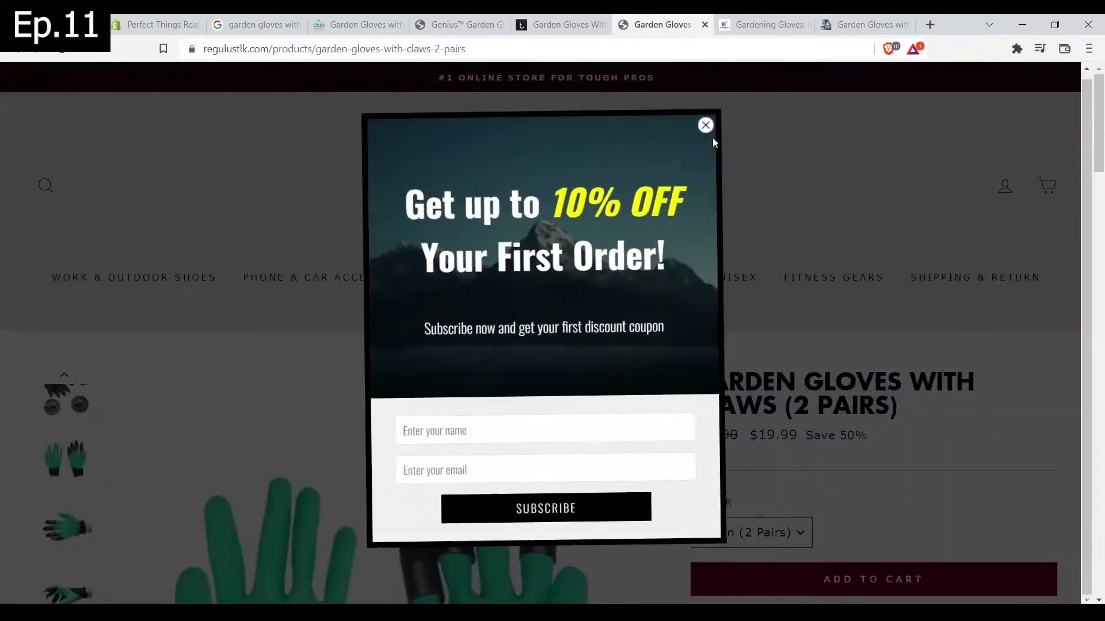
pyautogui.click(710, 130)
pyautogui.scroll(-20, 719, 156)
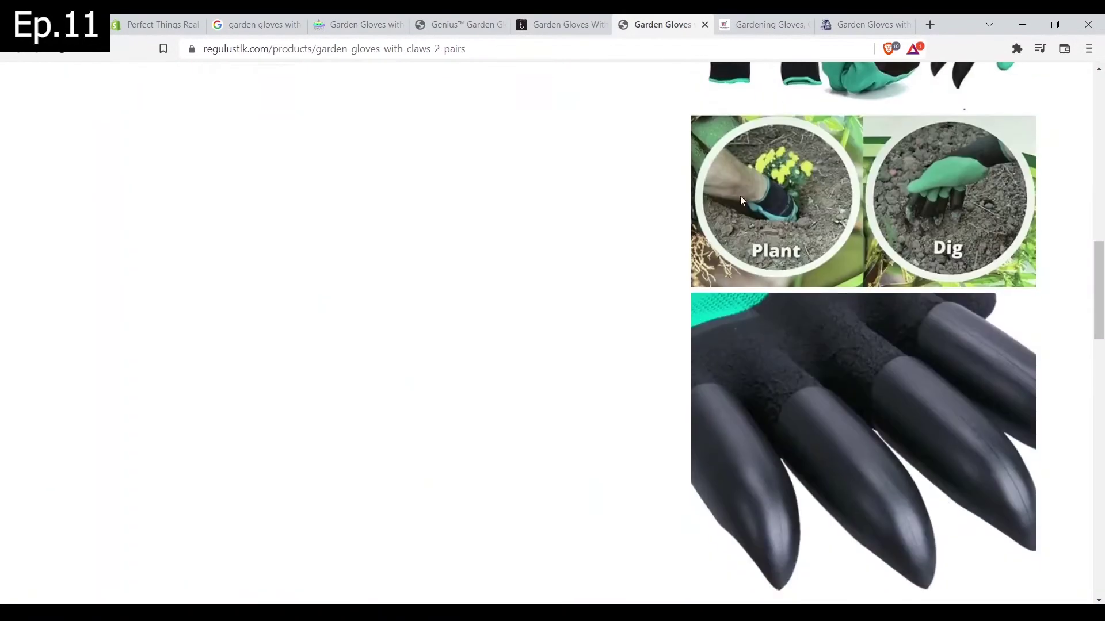
# Step: Look at the Halfrate glove page and examine the Sedmeca Express description and item specifics
pyautogui.click(754, 24)
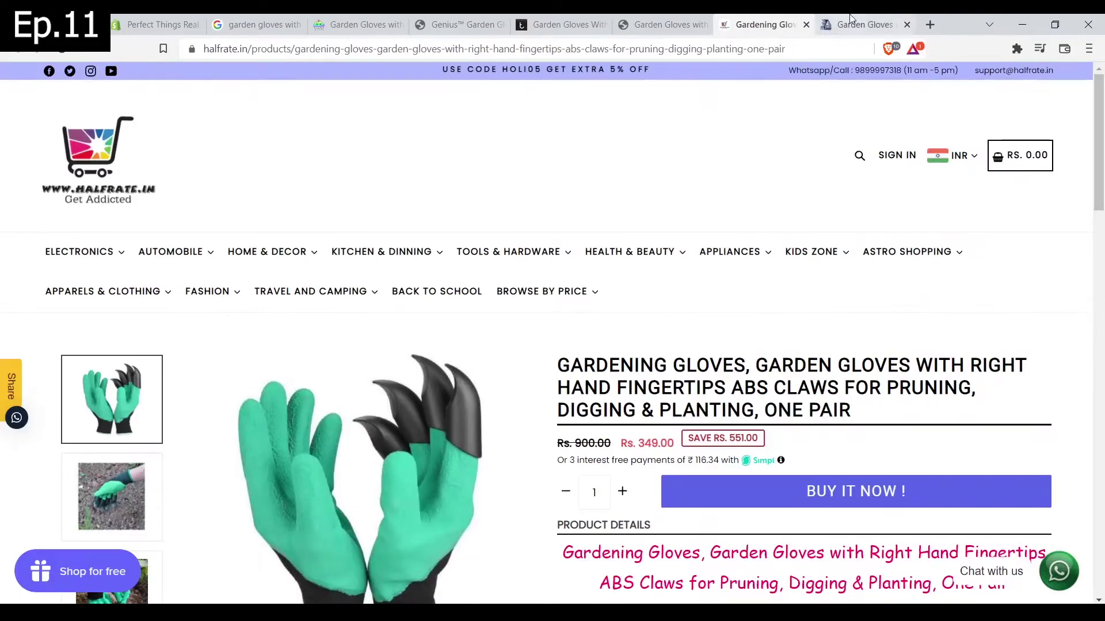
pyautogui.click(866, 24)
pyautogui.scroll(-10, 660, 319)
pyautogui.scroll(-6, 659, 319)
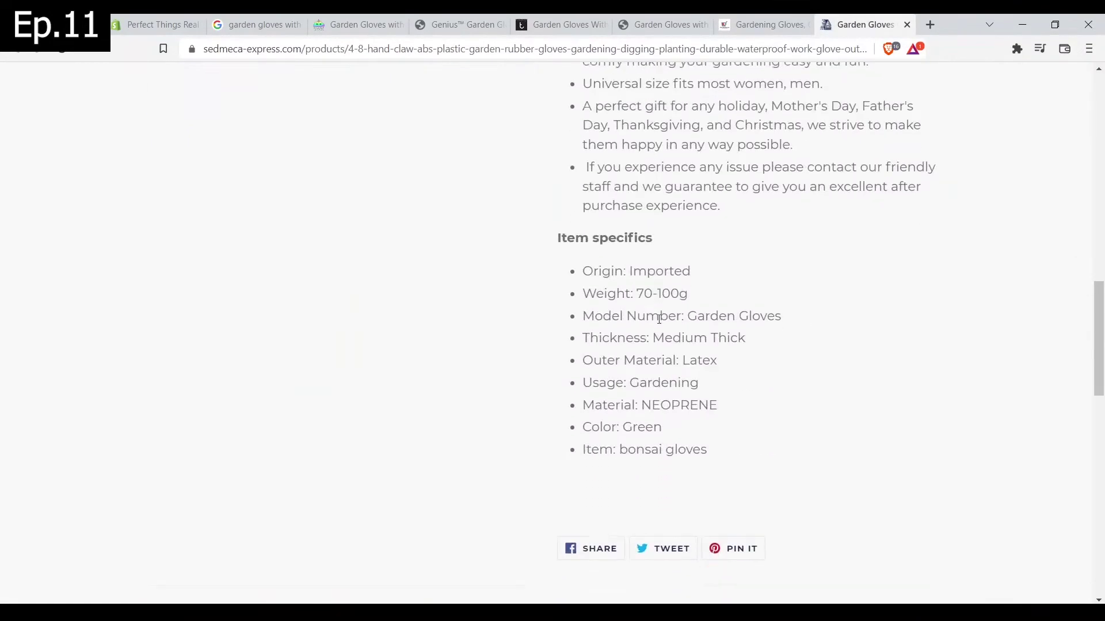
pyautogui.scroll(7, 650, 270)
pyautogui.scroll(5, 648, 258)
pyautogui.scroll(-1, 671, 291)
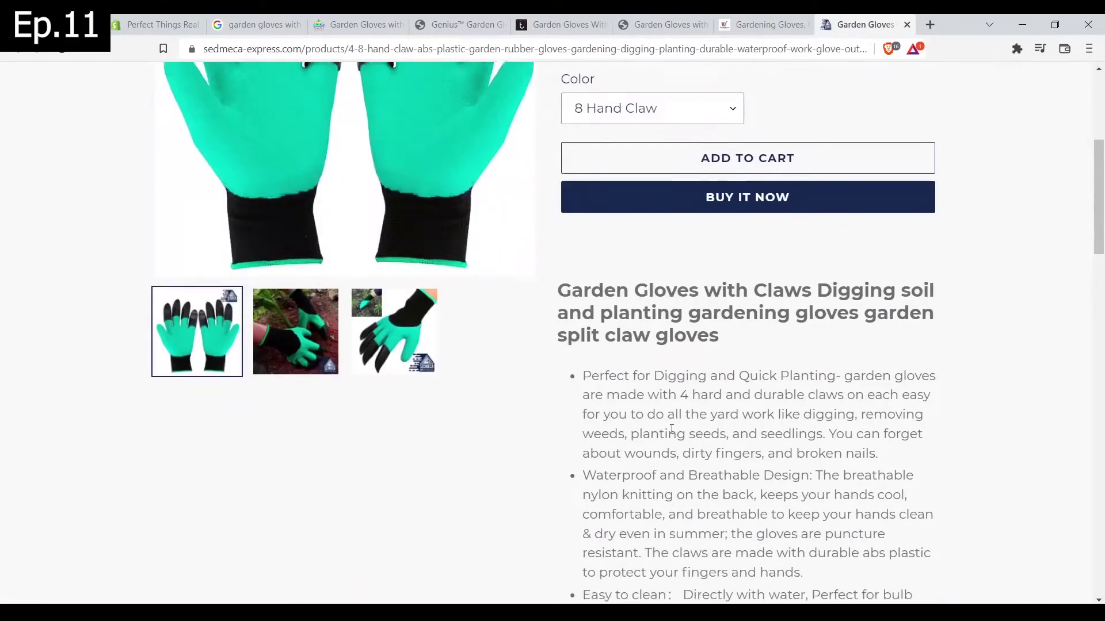
# Step: Return to the unsaved Shopify product and close the Google search tab and all remaining competitor glove tabs
pyautogui.click(166, 19)
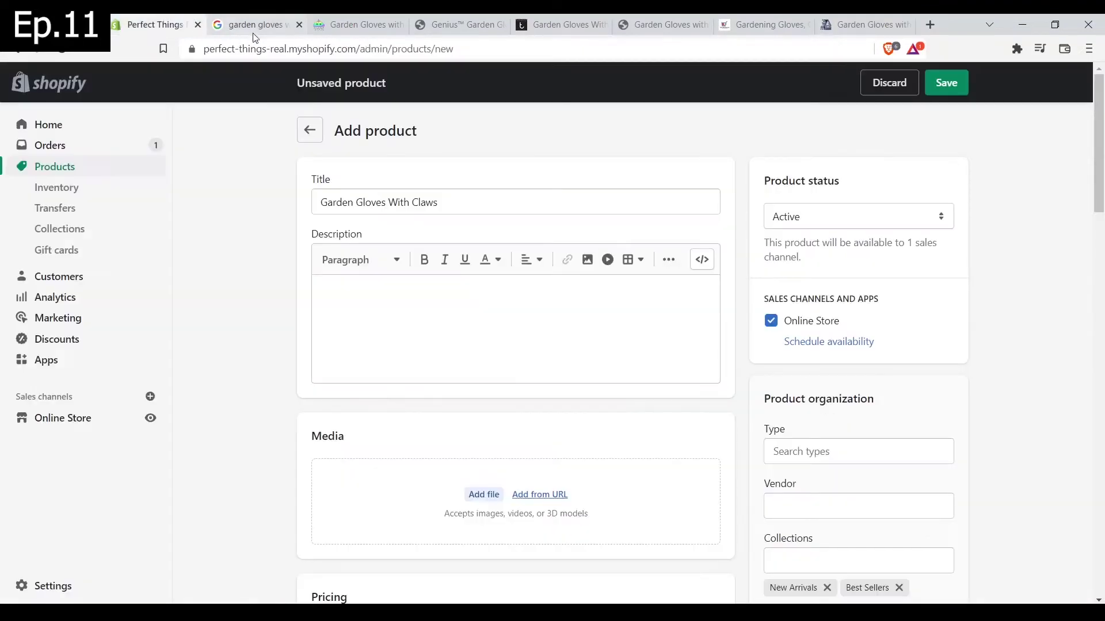
pyautogui.click(303, 26)
pyautogui.click(303, 26)
pyautogui.click(303, 26)
pyautogui.click(303, 26)
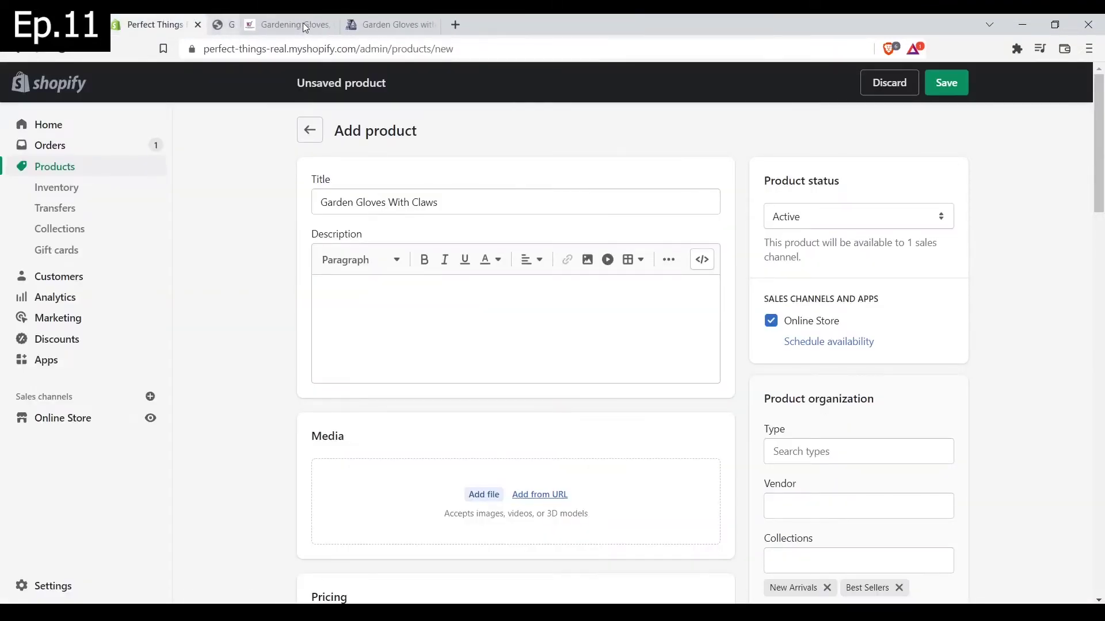
pyautogui.middleClick(305, 26)
pyautogui.middleClick(305, 26)
pyautogui.middleClick(305, 26)
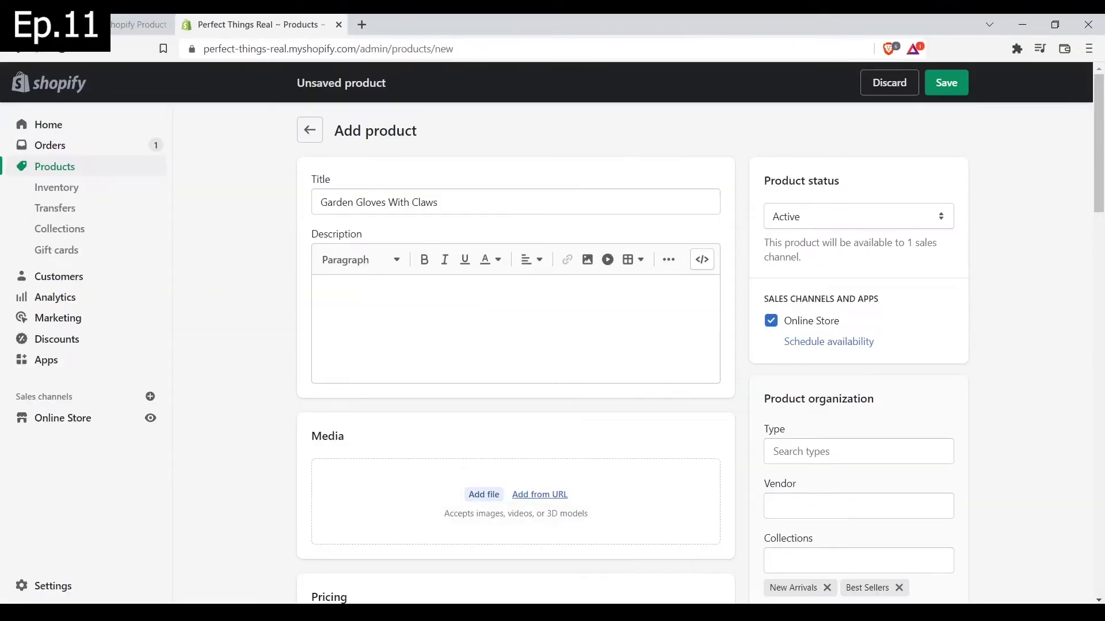
# Step: Switch to Word, copy the heading "MAKE DIGGING, PLANTING, GRADING AND RAKING FAST AND EASY", and return to the Shopify product form
pyautogui.hotkey('alt', 'Tab')
pyautogui.moveTo(668, 260); pyautogui.dragTo(335, 235)
pyautogui.hotkey('ctrl', 'c')
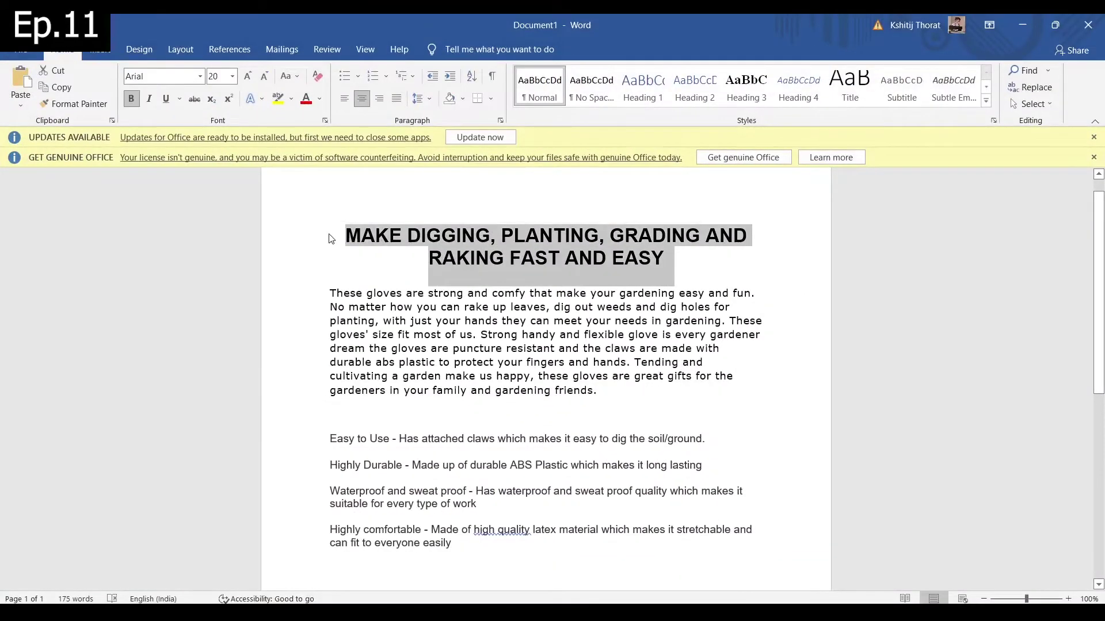
pyautogui.click(1017, 27)
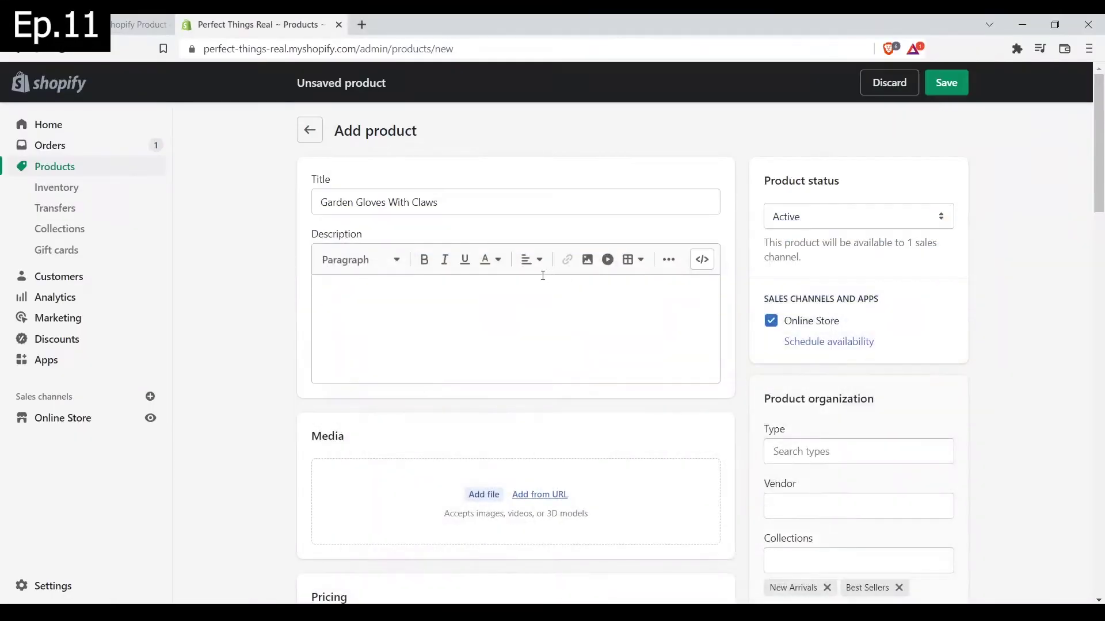
# Step: Paste the heading "MAKE DIGGING, PLANTING, GRADING AND RAKING FAST AND EASY" into the product description and center it
pyautogui.click(518, 285)
pyautogui.hotkey('ctrl', 'v')
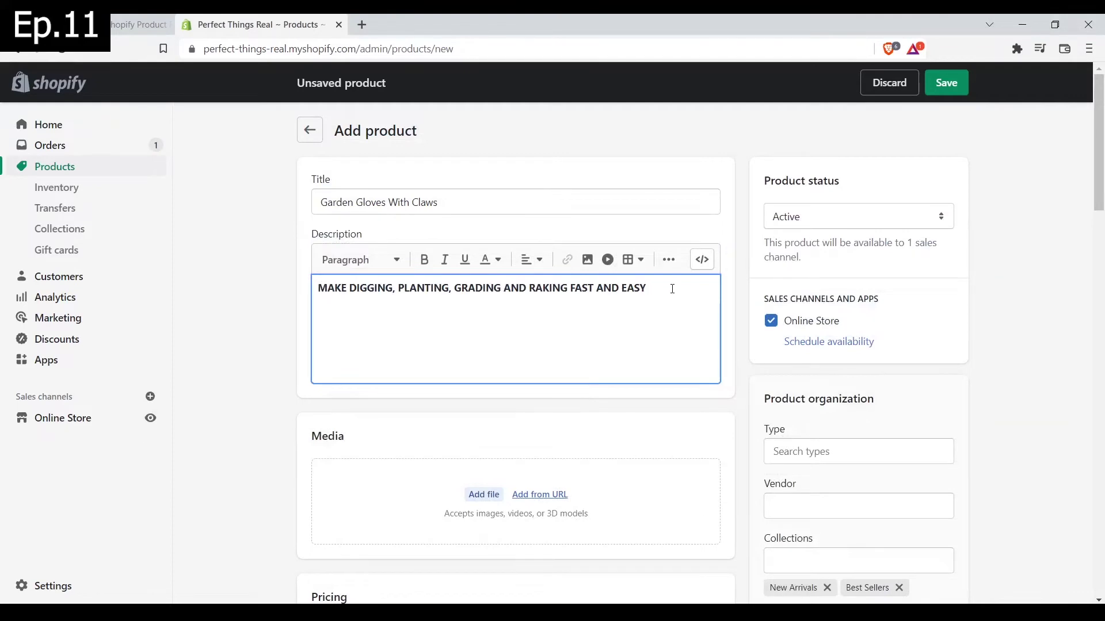
pyautogui.moveTo(672, 289); pyautogui.dragTo(293, 315)
pyautogui.click(531, 264)
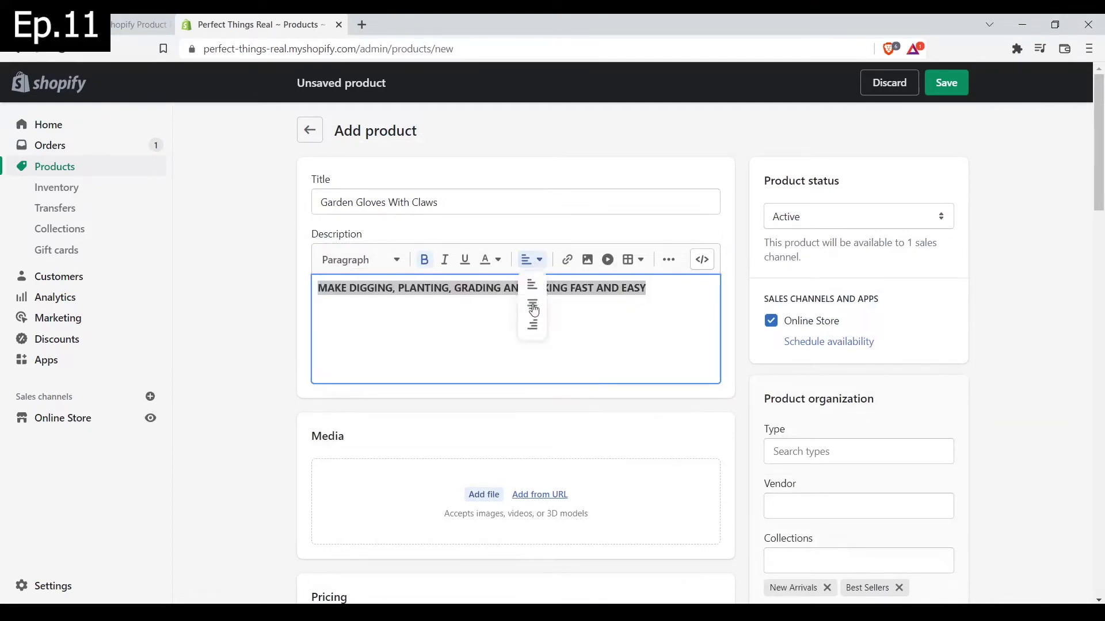
pyautogui.click(532, 304)
pyautogui.click(681, 294)
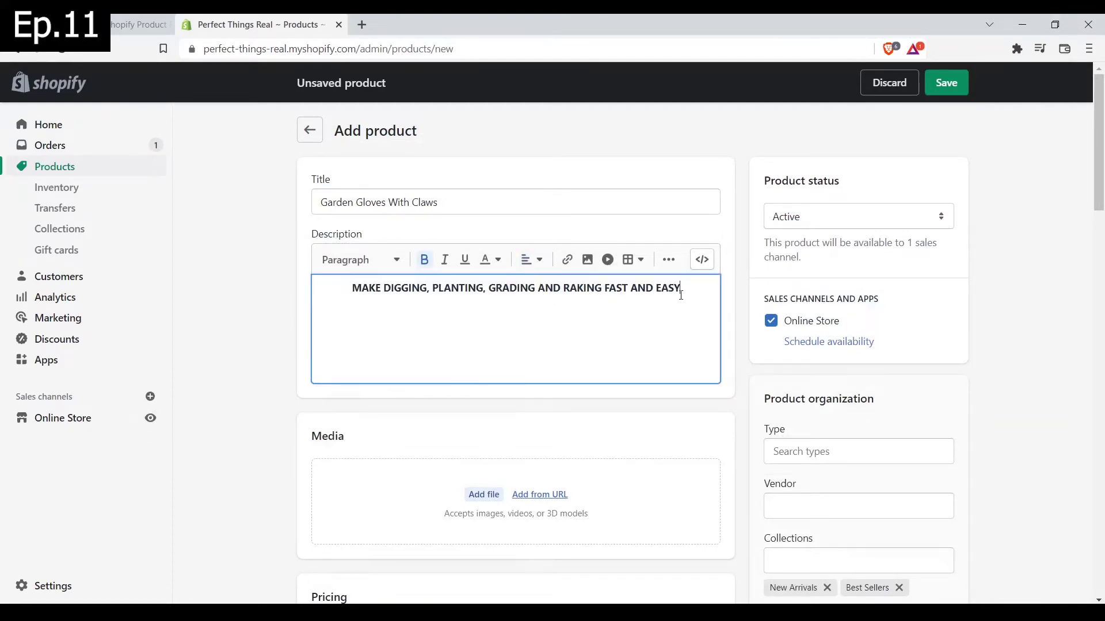
# Step: Switch to Word, copy the paragraph beginning "These gloves are strong and comfy", and paste it below the heading in the Shopify description
pyautogui.hotkey('alt', 'Tab')
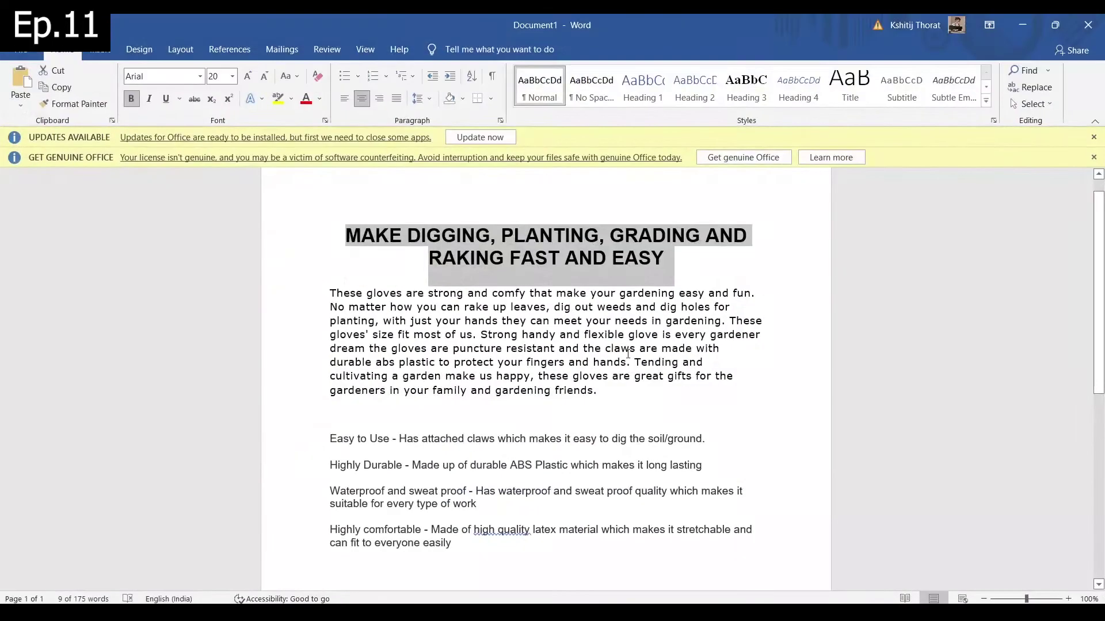
pyautogui.moveTo(623, 399); pyautogui.dragTo(329, 292)
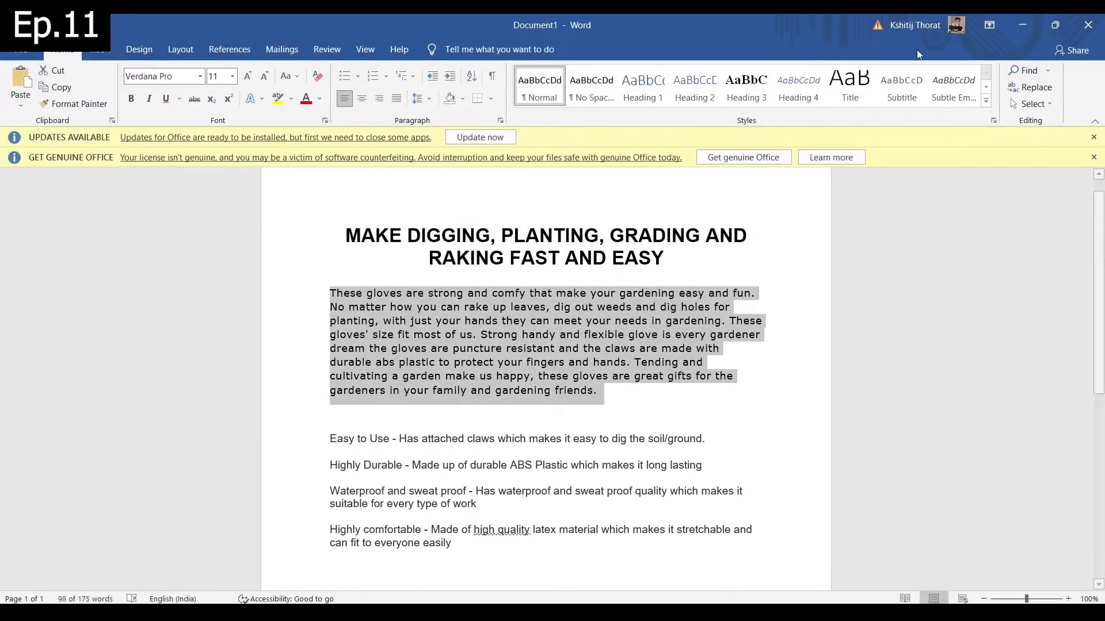
pyautogui.click(1012, 19)
pyautogui.click(559, 318)
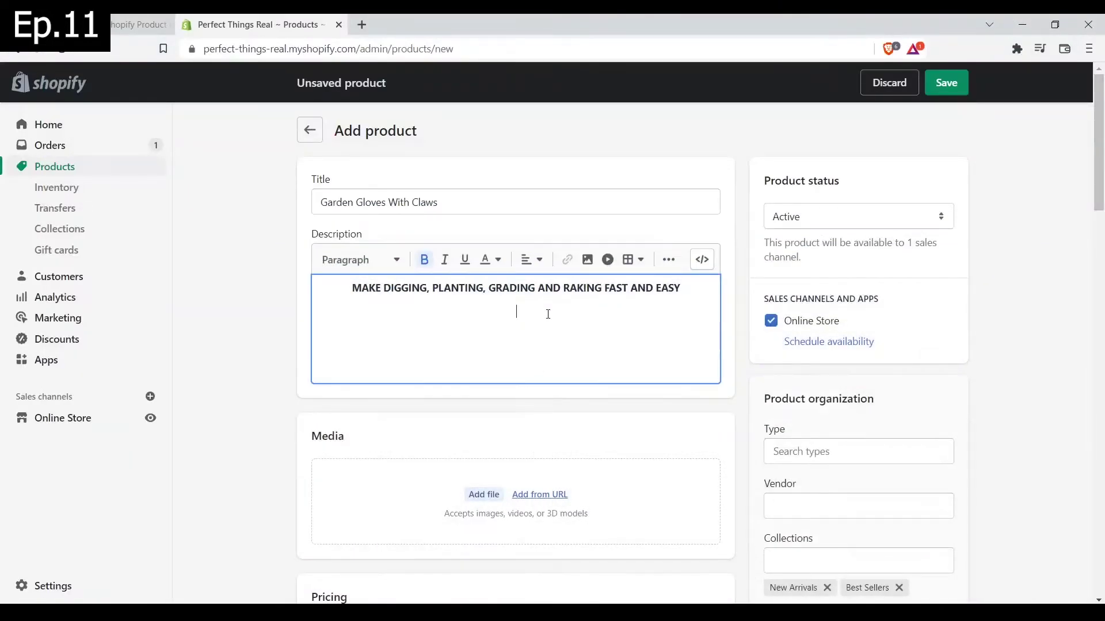
pyautogui.write("These gloves are strong and comfy that make your gardening easy and fun. No matter how you can rake up leaves, dig out weeds and dig holes for planting, with just your hands they can meet your needs in gardening. These gloves' size fit most of us. Strong handy and flexible glove is every gardener dream the gloves are puncture resistant and the claws are made with durable abs plastic to protect your fingers and hands. Tending and cultivating a garden make us happy, these gloves are great gifts for the gardeners in your family and gardening friends.")
# Step: Center the pasted introductory paragraph in the product description
pyautogui.moveTo(488, 402); pyautogui.dragTo(346, 315)
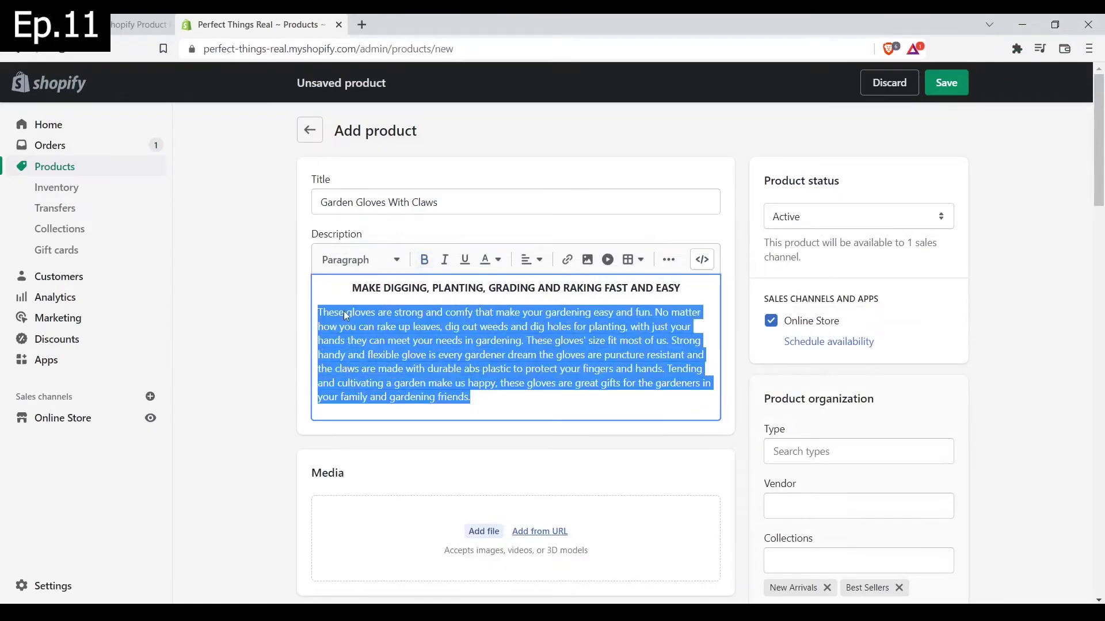
pyautogui.click(537, 262)
pyautogui.click(538, 309)
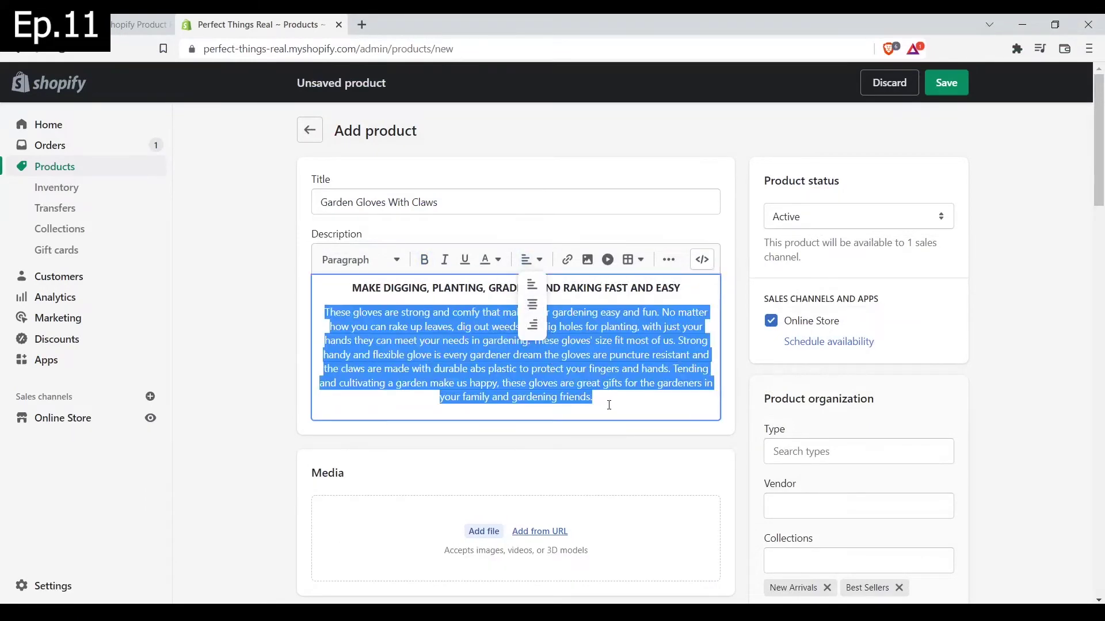
pyautogui.click(613, 401)
# Step: Upload the labeled glove feature image and insert it on a new line below the introductory paragraph
pyautogui.press('Return')
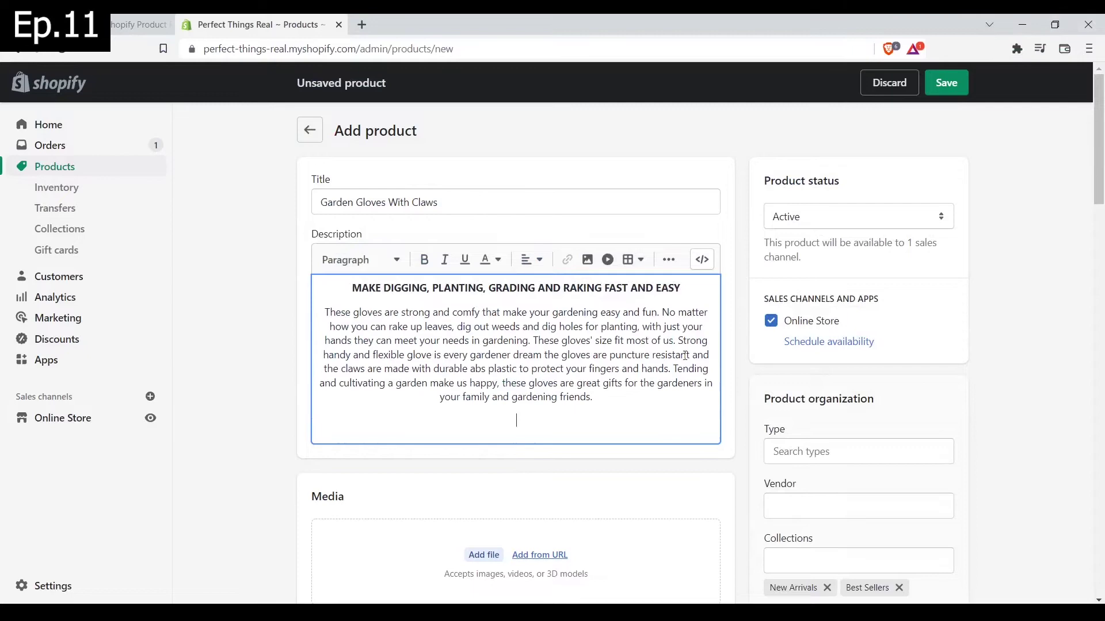
pyautogui.click(587, 260)
pyautogui.click(613, 496)
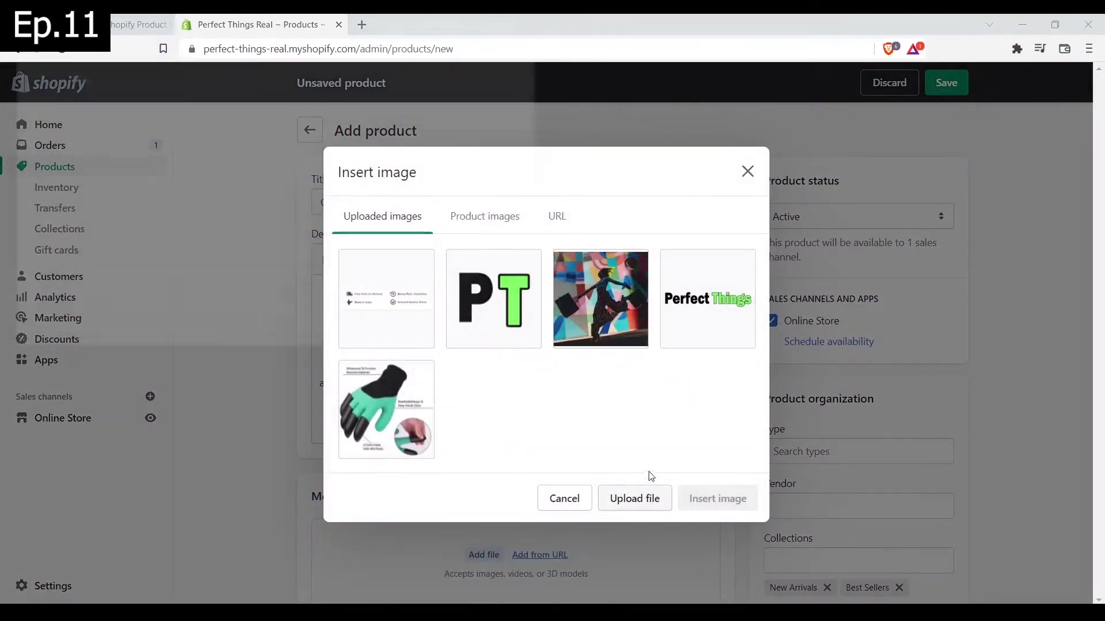
pyautogui.doubleClick(473, 274)
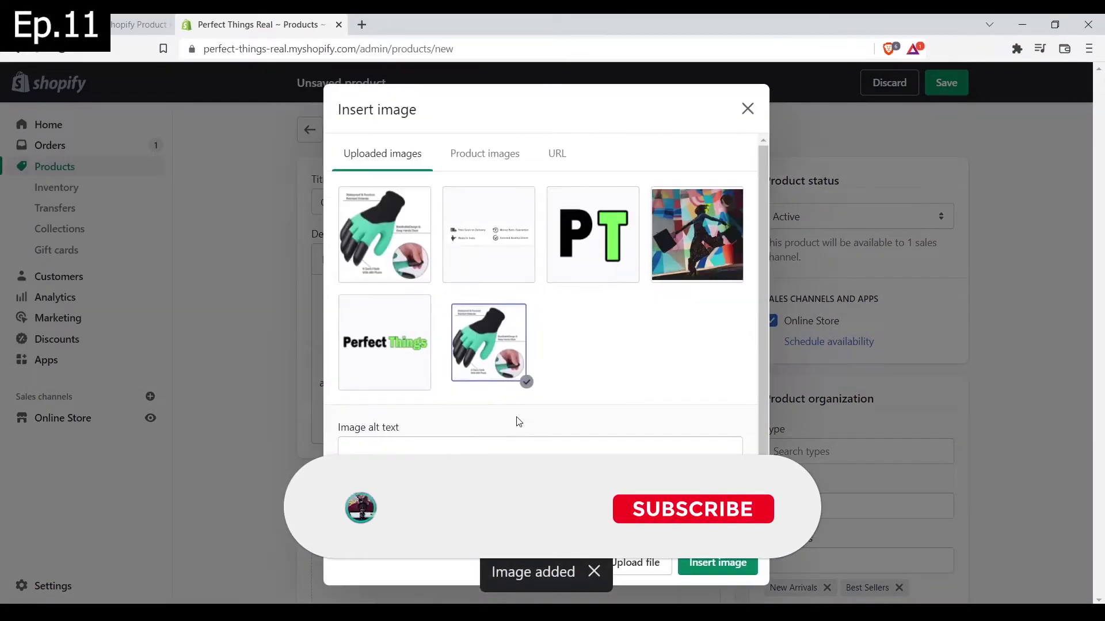
pyautogui.click(716, 566)
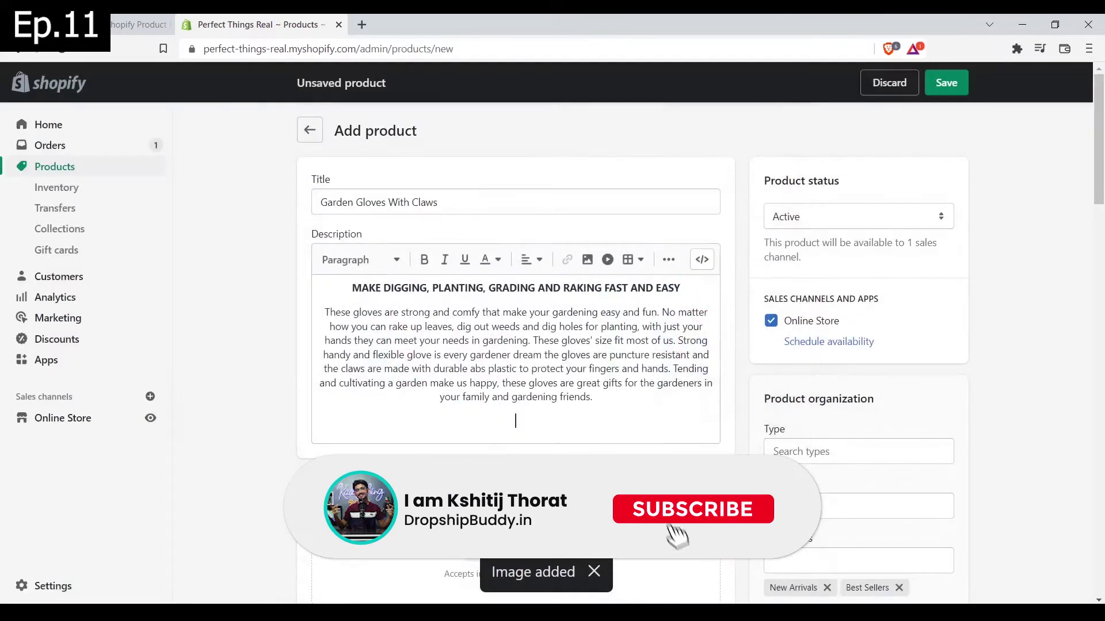
# Step: Center the labeled glove feature image in the description and place the cursor after it
pyautogui.scroll(-2, 630, 393)
pyautogui.scroll(3, 630, 393)
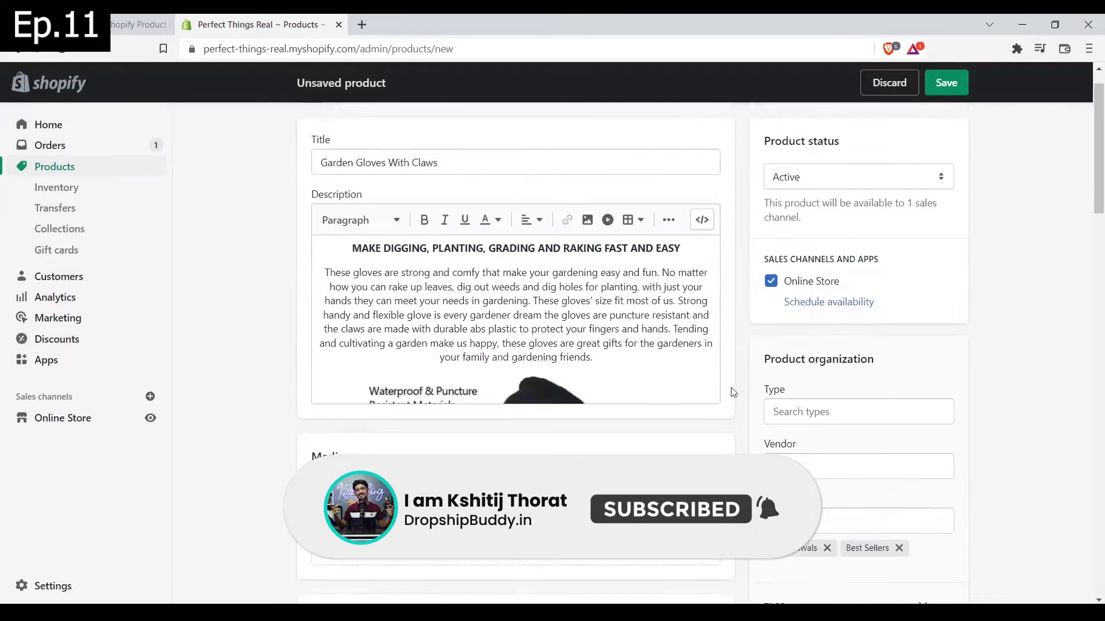
pyautogui.scroll(-3, 630, 393)
pyautogui.click(648, 227)
pyautogui.scroll(-2, 648, 226)
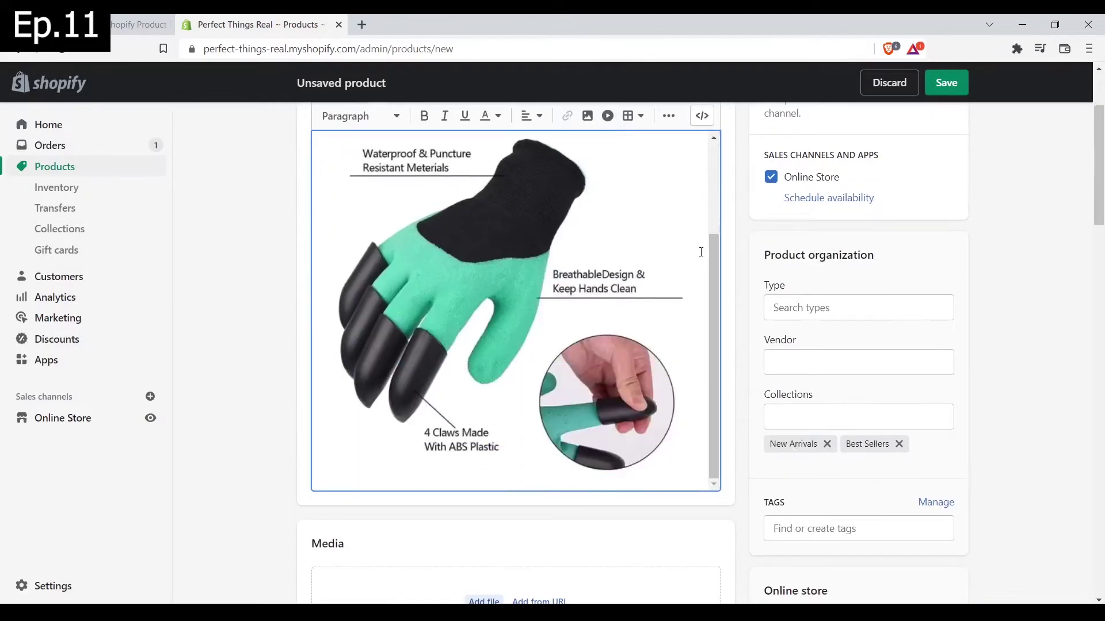
pyautogui.scroll(3, 532, 219)
pyautogui.click(532, 362)
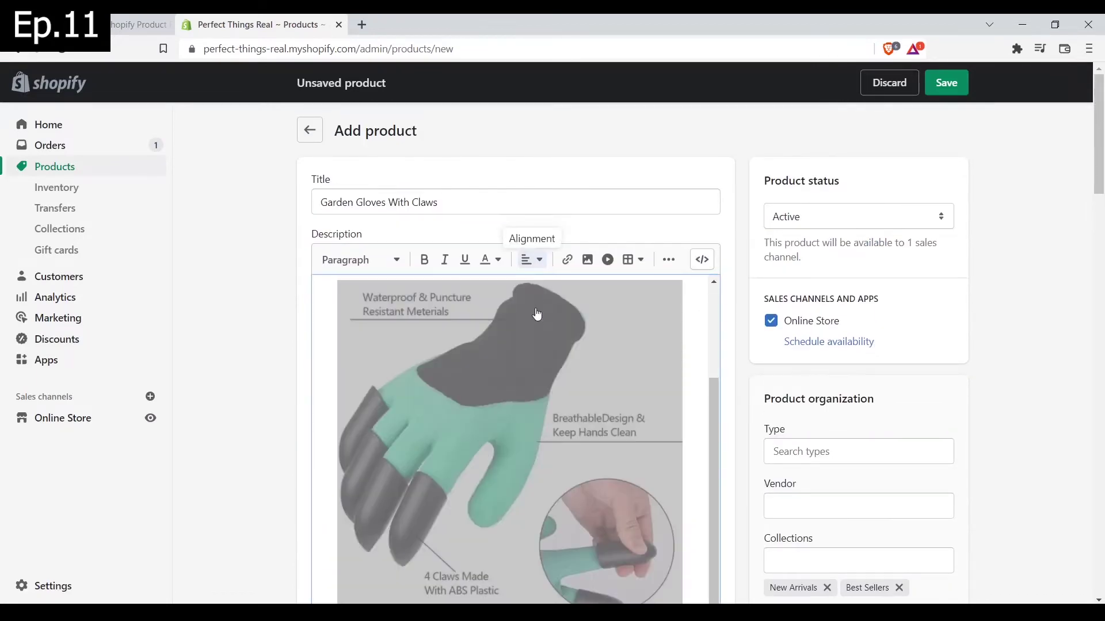
pyautogui.click(532, 260)
pyautogui.click(697, 329)
pyautogui.scroll(-3, 693, 360)
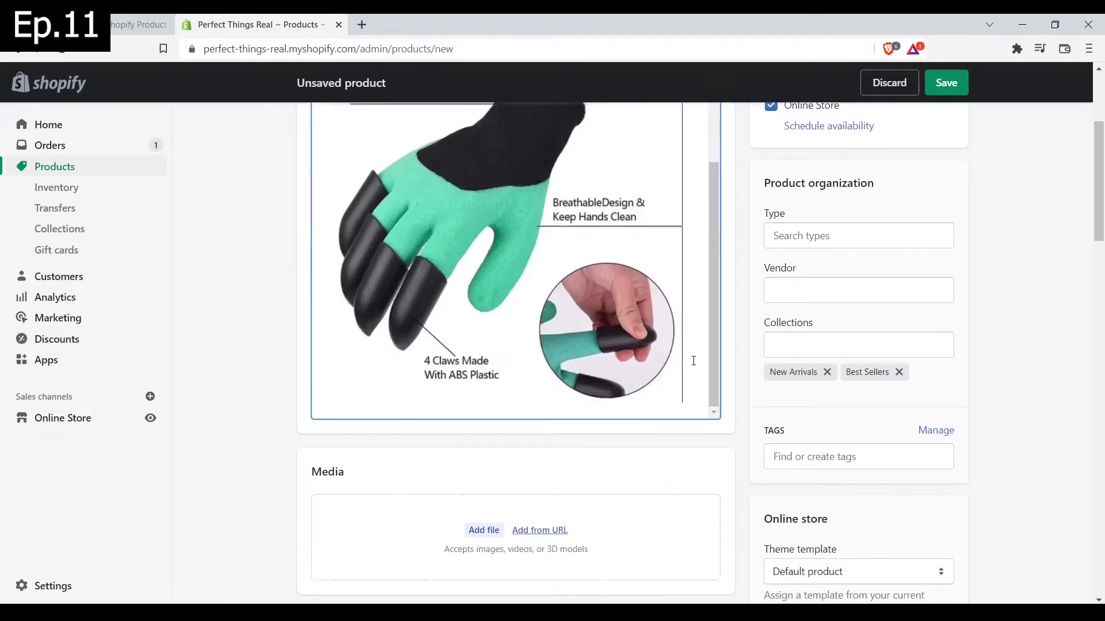
pyautogui.scroll(-1, 696, 363)
pyautogui.scroll(4, 697, 363)
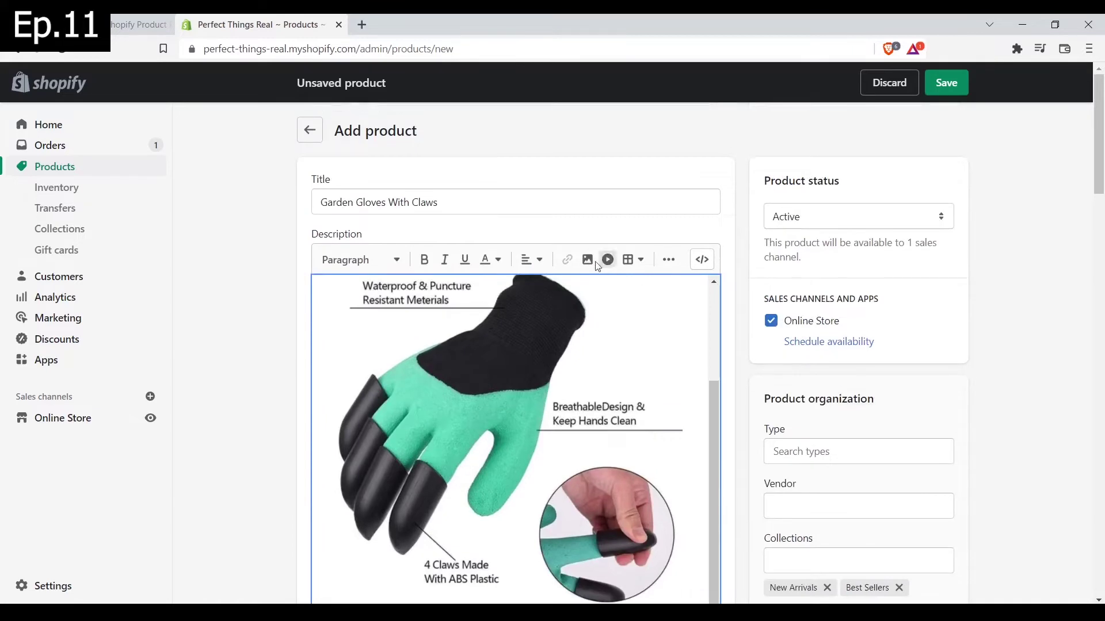
# Step: Upload image 115 from Downloads and insert the four-photo glove collage below the feature image
pyautogui.click(584, 260)
pyautogui.click(634, 499)
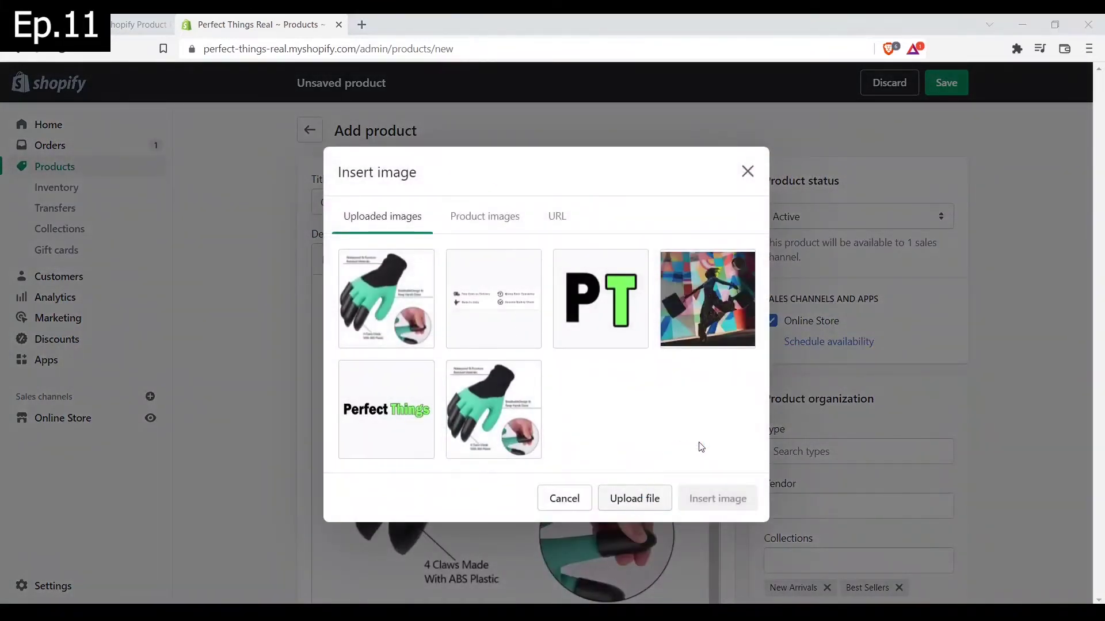
pyautogui.click(221, 138)
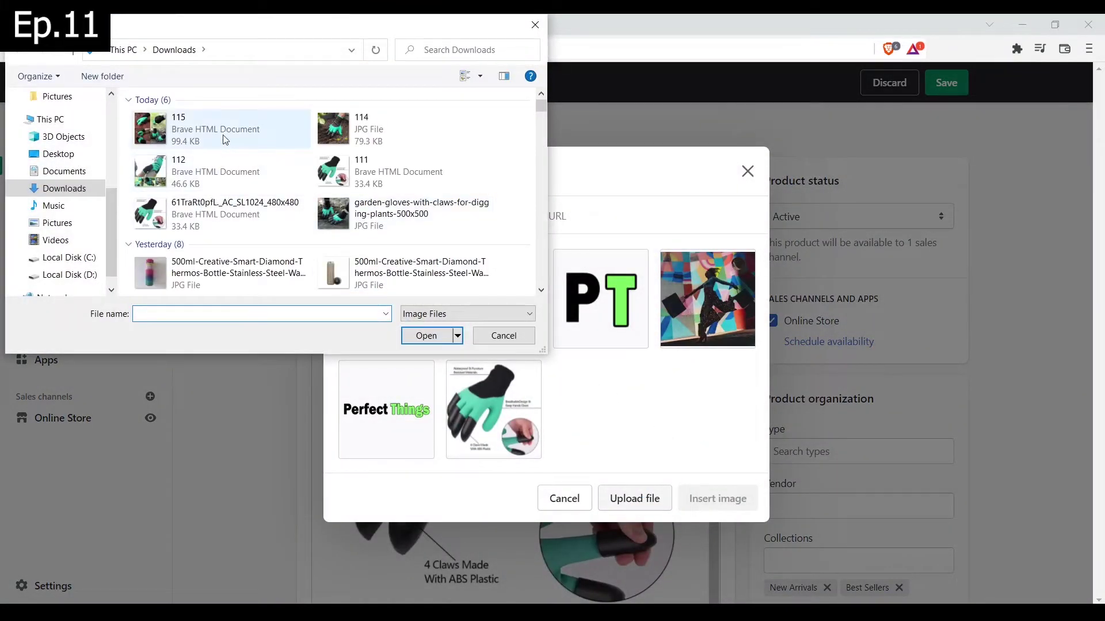
pyautogui.click(432, 336)
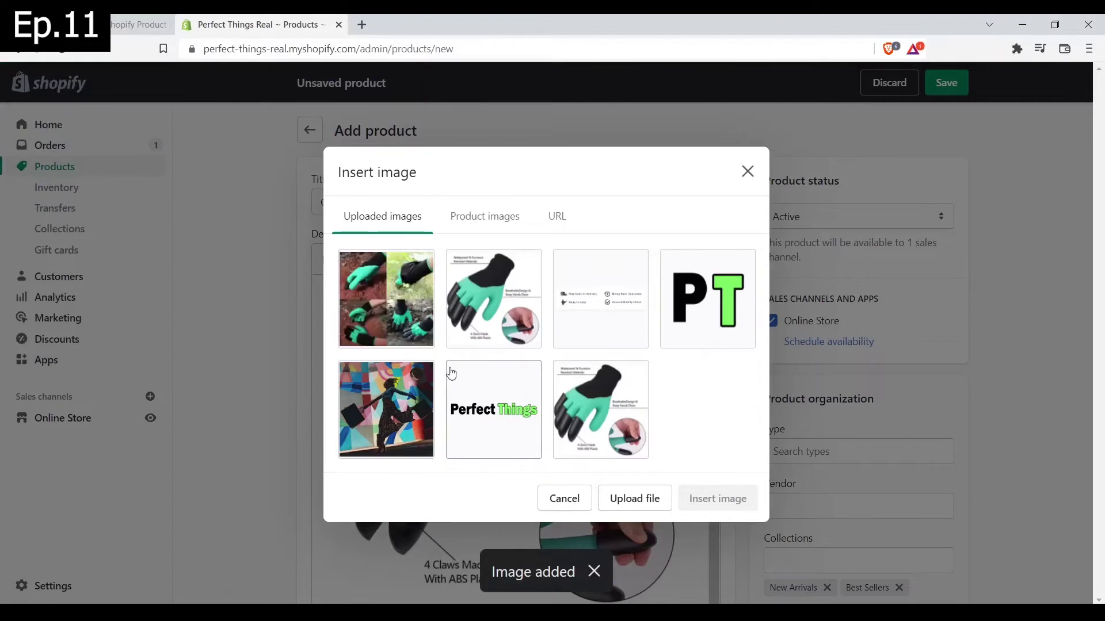
pyautogui.click(390, 295)
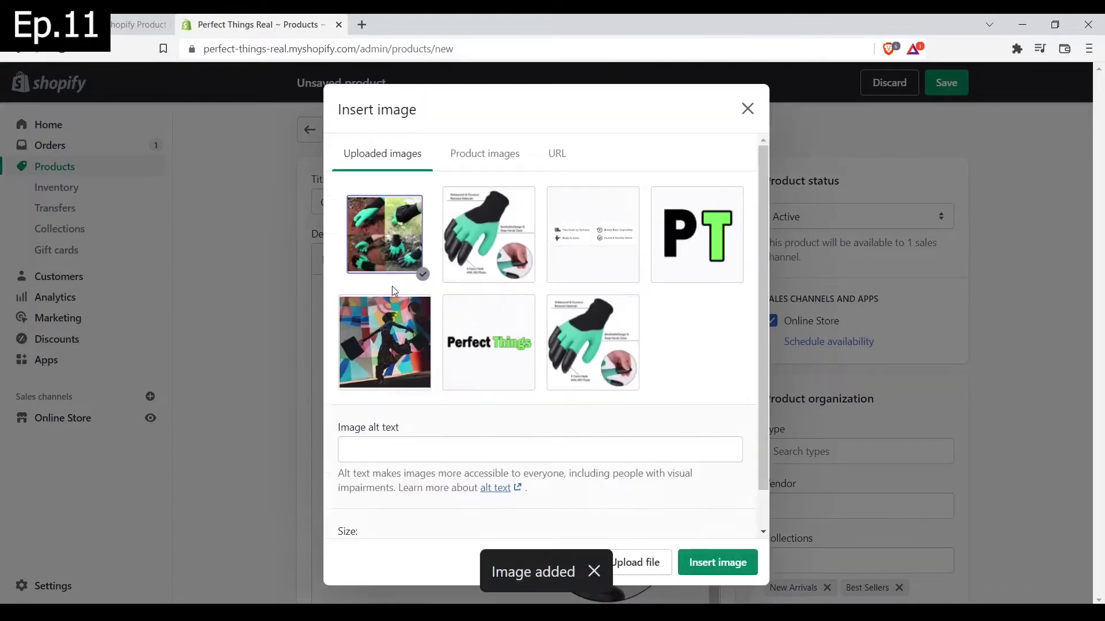
pyautogui.click(716, 562)
# Step: Center the four-photo glove collage in the description and check the end of the content
pyautogui.scroll(-5, 663, 412)
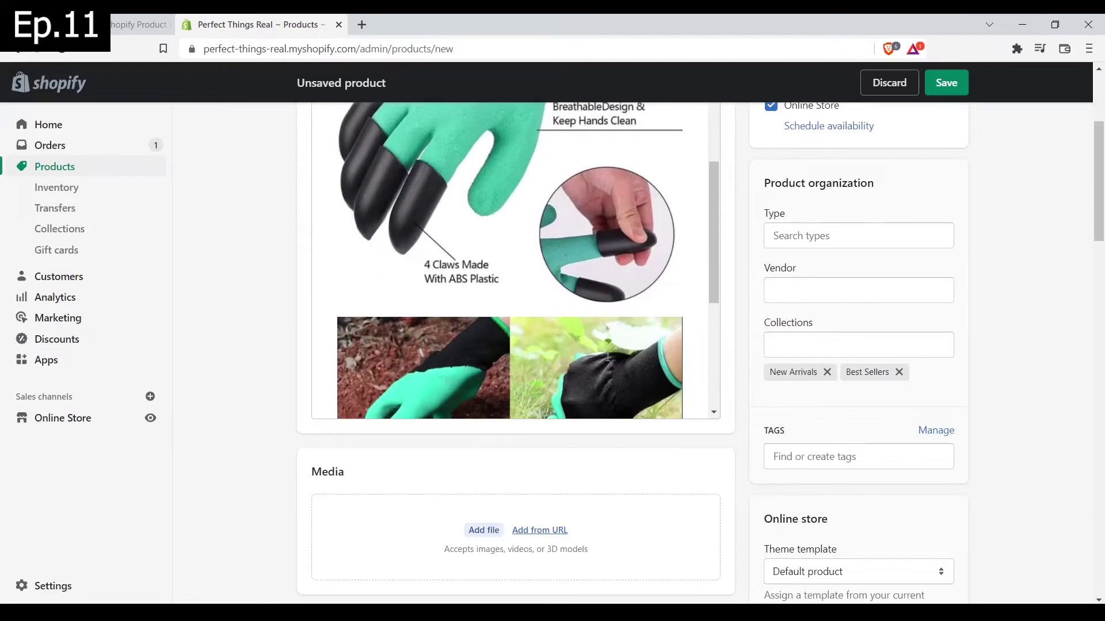
pyautogui.scroll(5, 576, 345)
pyautogui.click(536, 268)
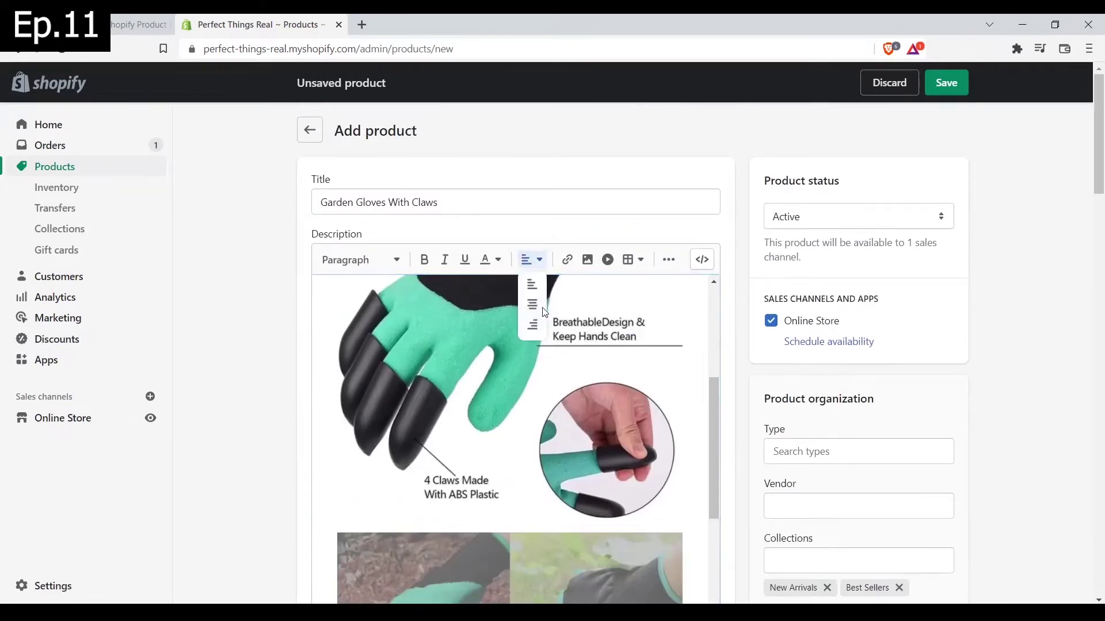
pyautogui.click(536, 312)
pyautogui.scroll(-5, 695, 407)
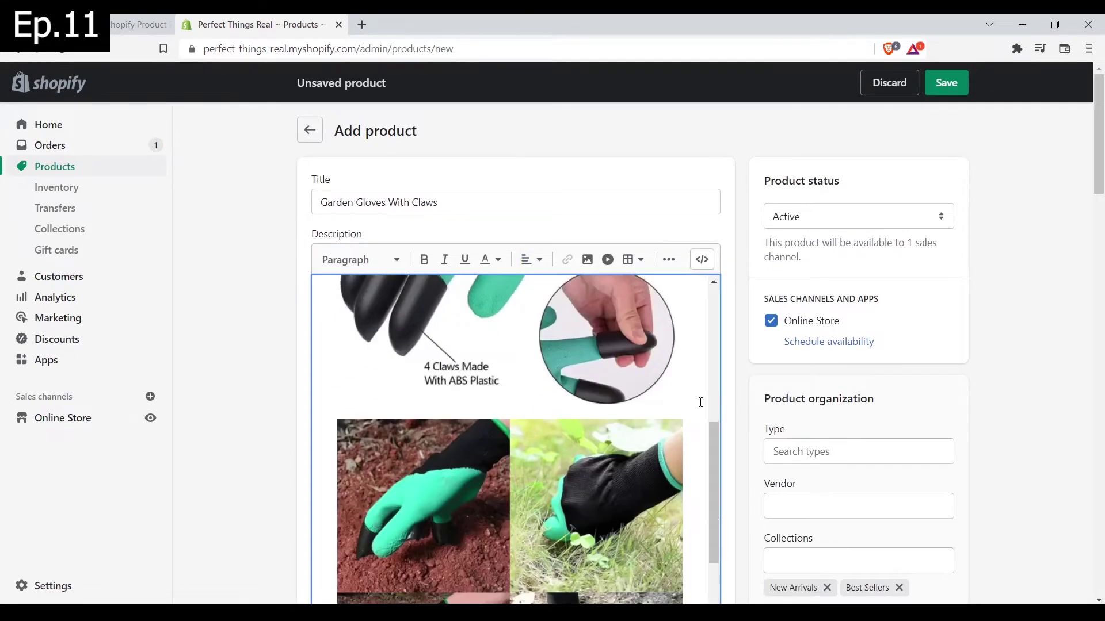
pyautogui.scroll(-4, 695, 407)
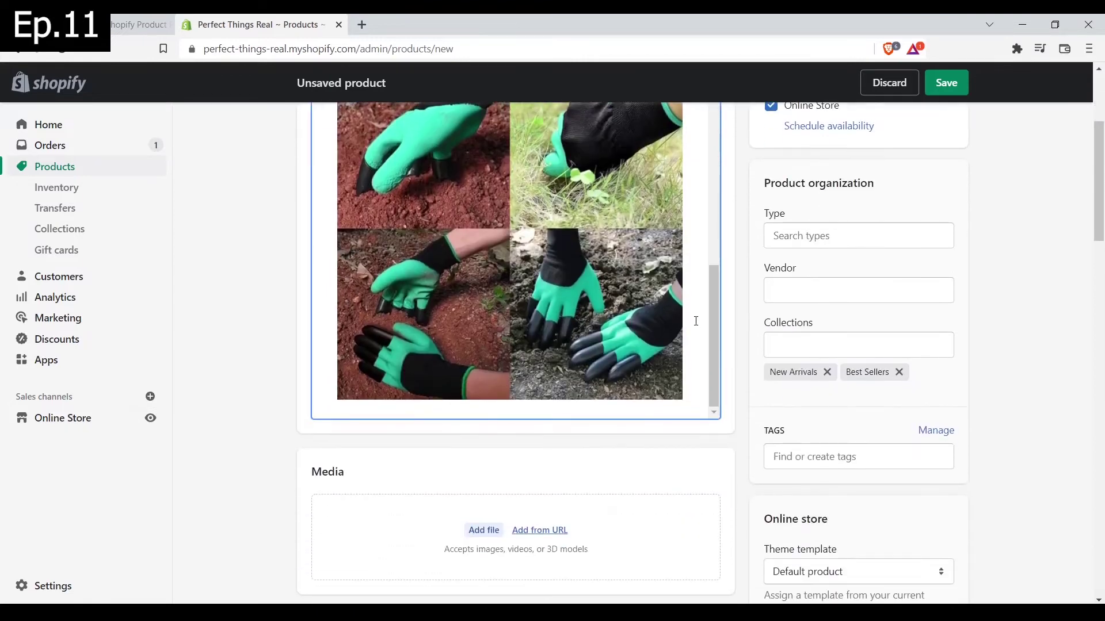
pyautogui.scroll(-1, 695, 305)
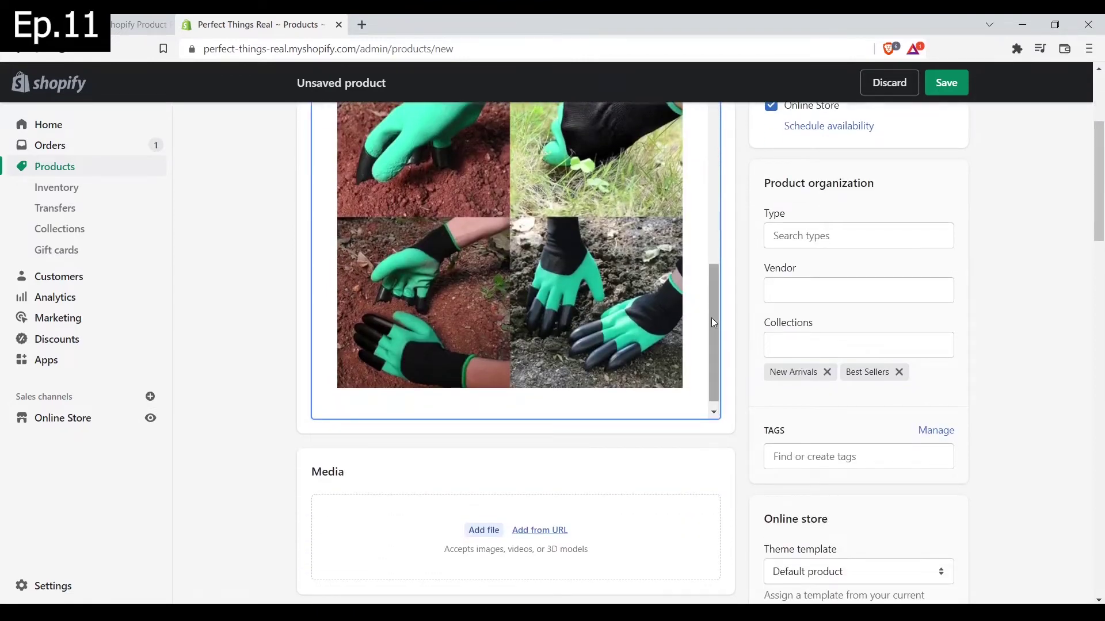
# Step: Copy the four feature lines, from "Easy to Use" to "Highly comfortable", from Word and paste them below the collage in the Shopify description
pyautogui.hotkey('alt', 'Tab')
pyautogui.scroll(-1, 424, 471)
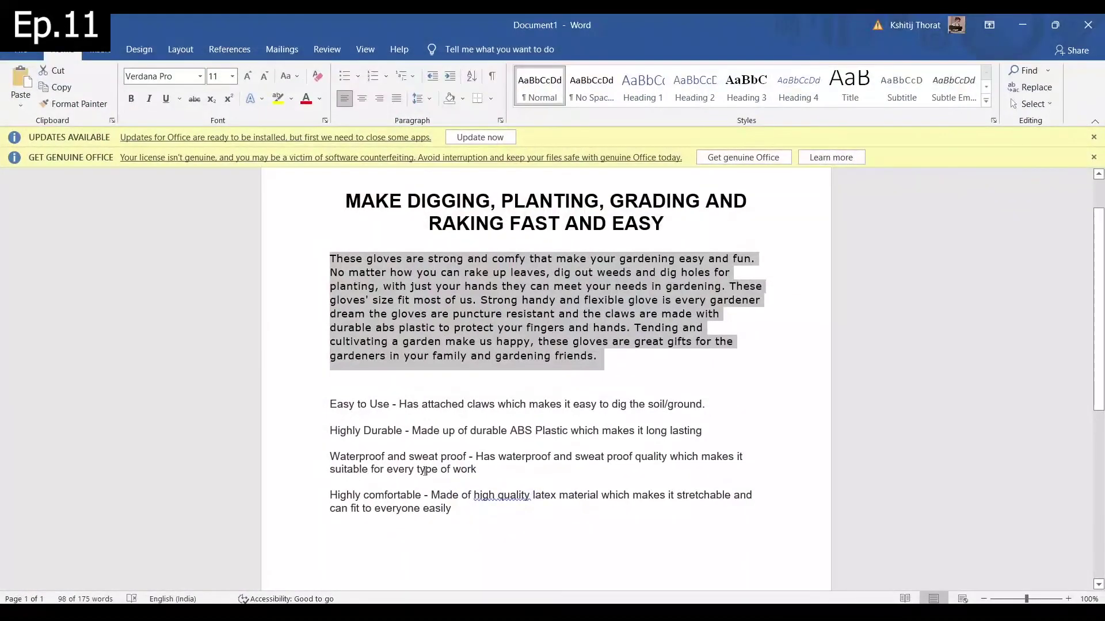
pyautogui.moveTo(456, 519); pyautogui.dragTo(312, 408)
pyautogui.hotkey('ctrl', 'c')
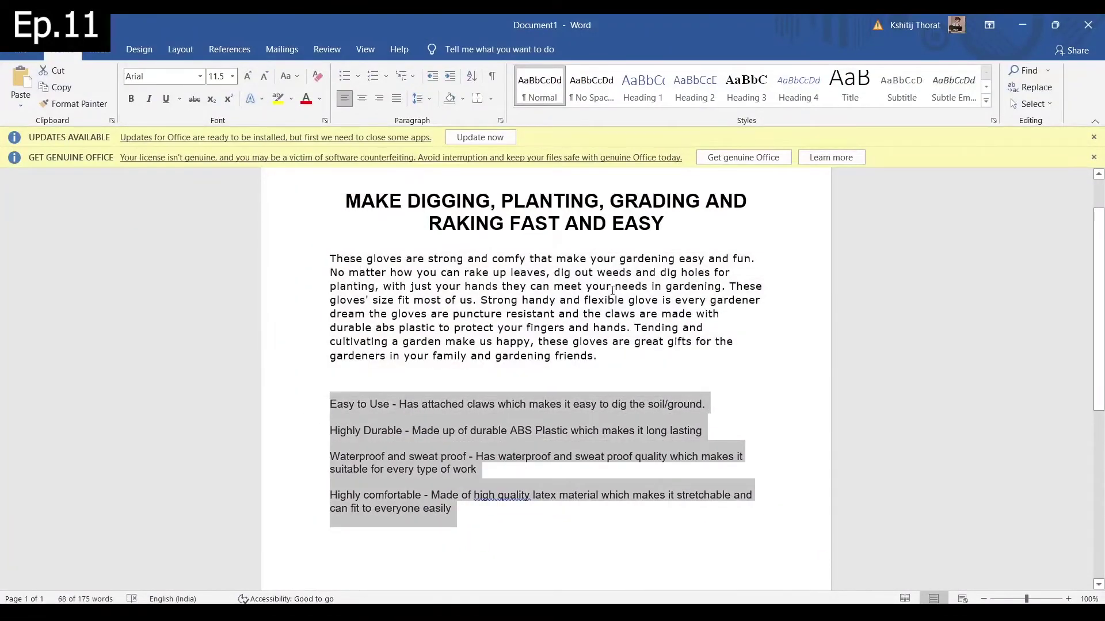
pyautogui.click(1004, 20)
pyautogui.click(1021, 25)
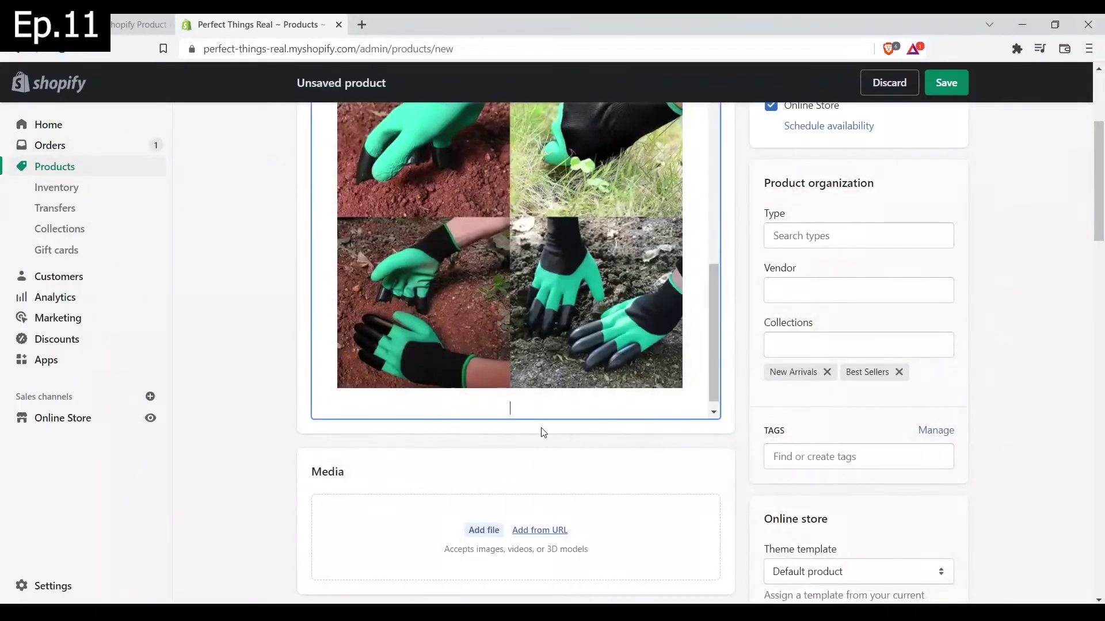
pyautogui.scroll(-1, 536, 397)
pyautogui.hotkey('ctrl', 'v')
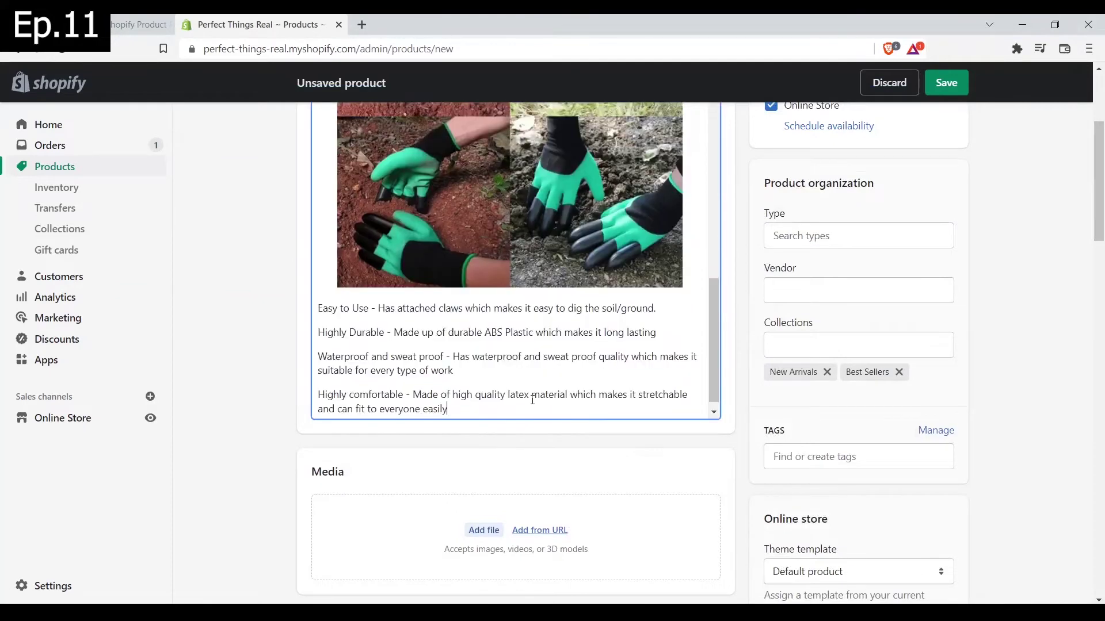
# Step: Format the four pasted feature lines as a bulleted list
pyautogui.moveTo(471, 411); pyautogui.dragTo(318, 308)
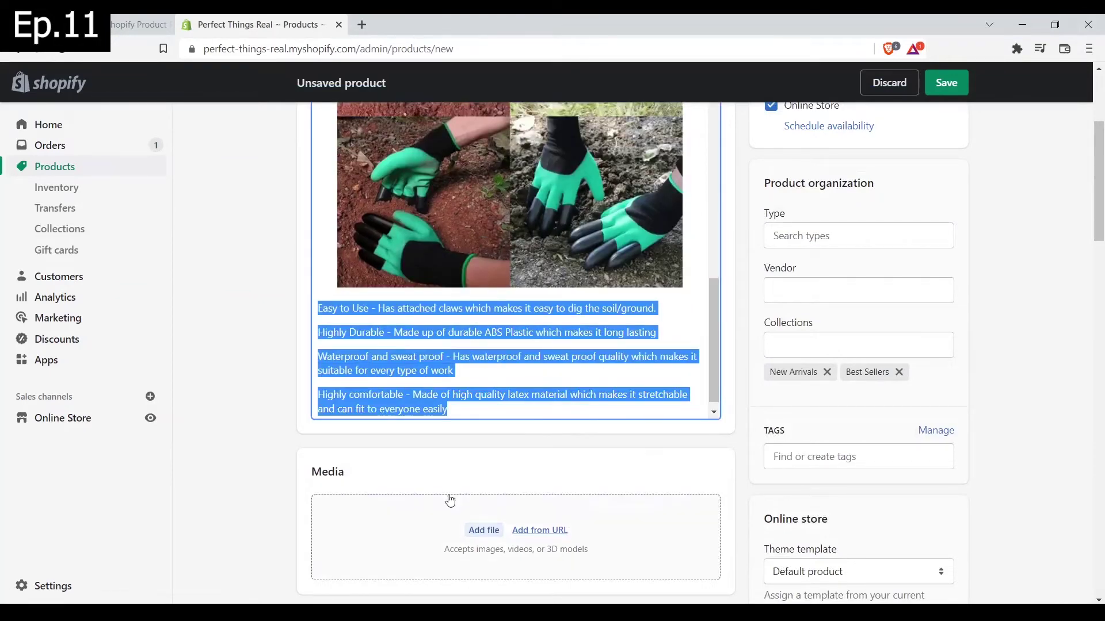
pyautogui.scroll(3, 451, 499)
pyautogui.click(669, 188)
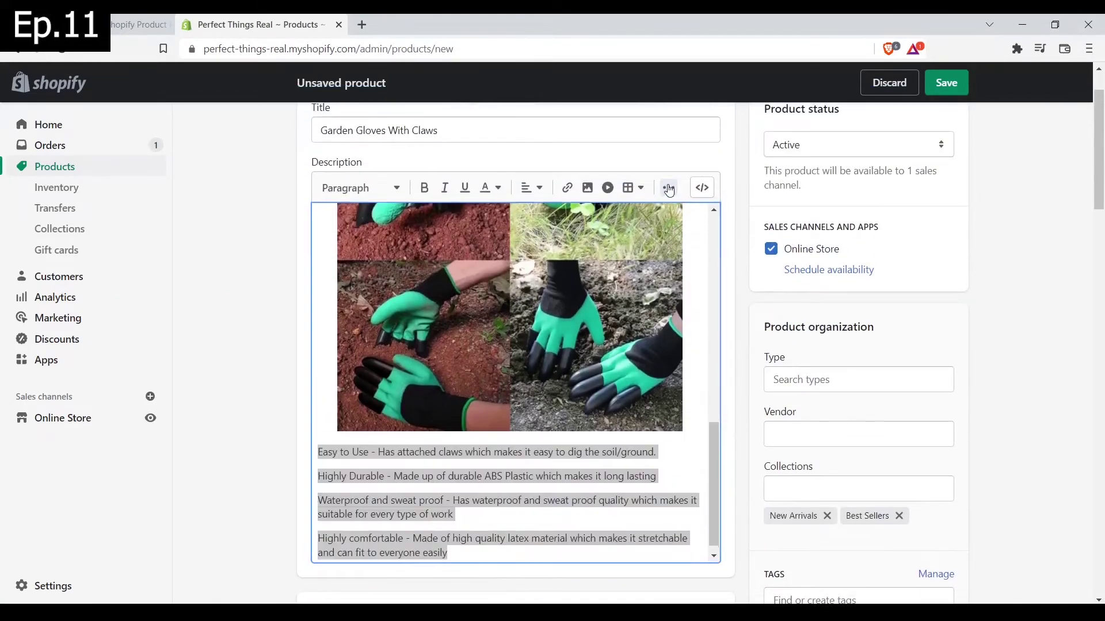
pyautogui.click(624, 214)
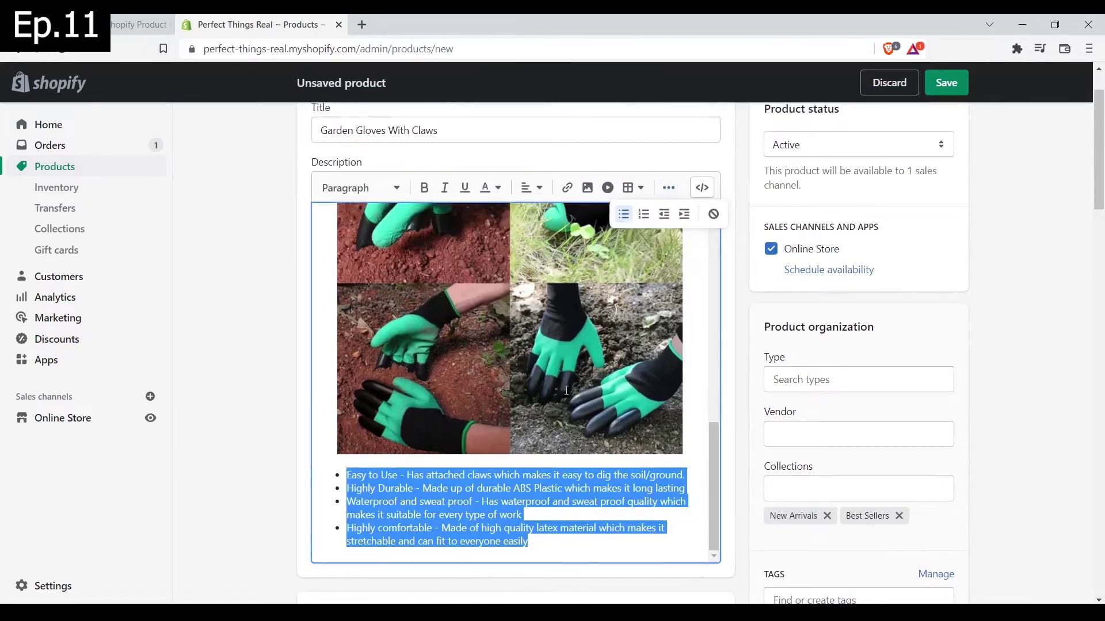
# Step: Bold the lead phrase of each of the four feature bullets, from "Easy to Use -" to "Highly comfortable -"
pyautogui.click(506, 515)
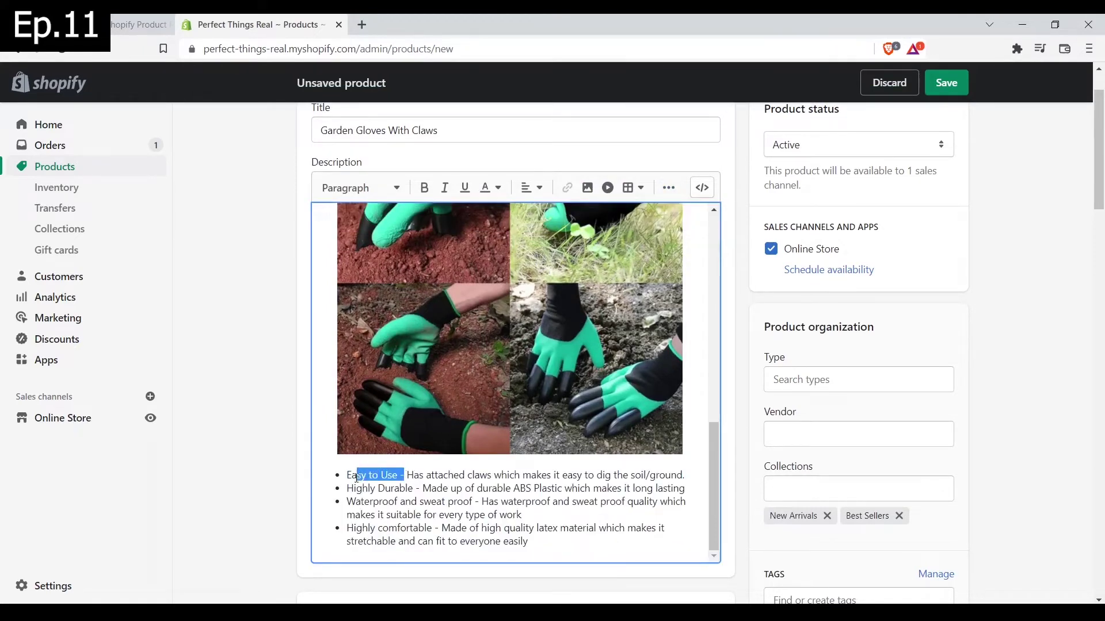
pyautogui.click(424, 188)
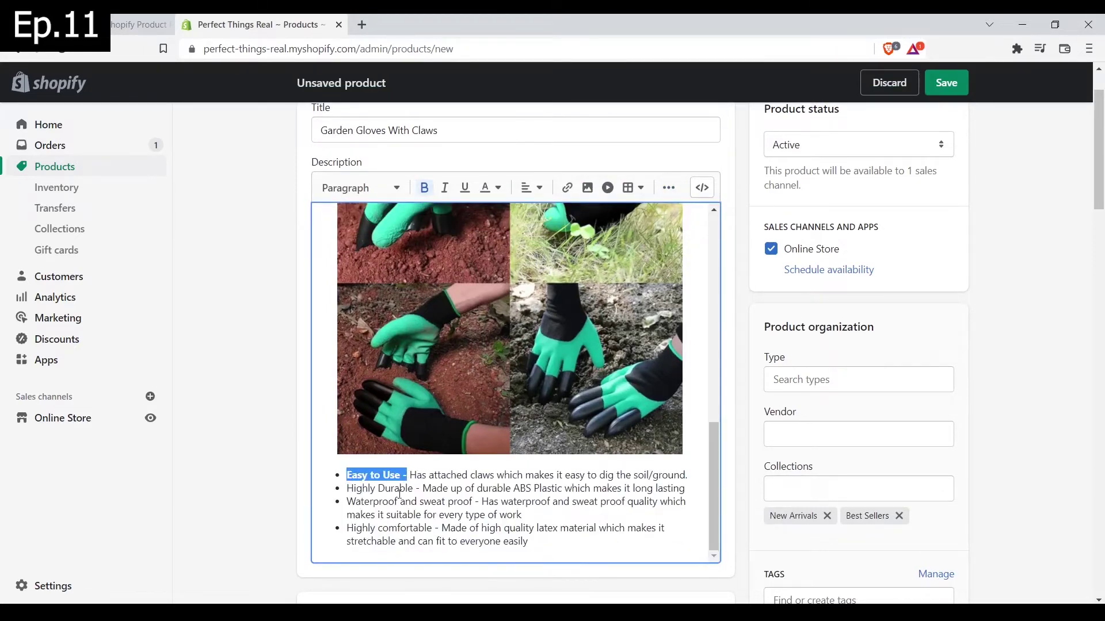
pyautogui.click(426, 188)
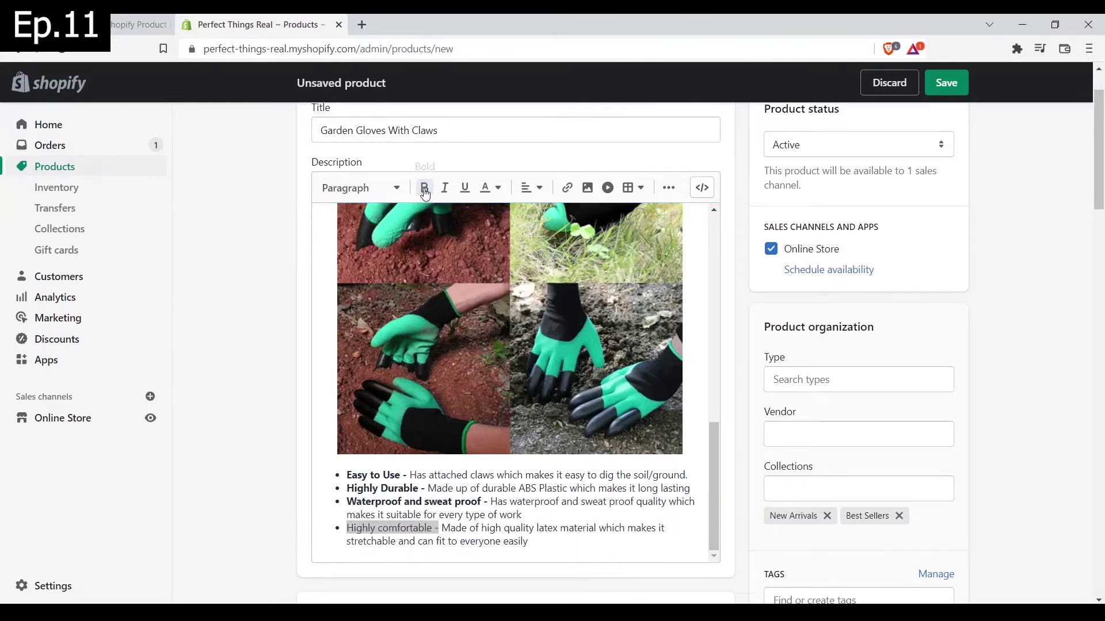
pyautogui.click(424, 190)
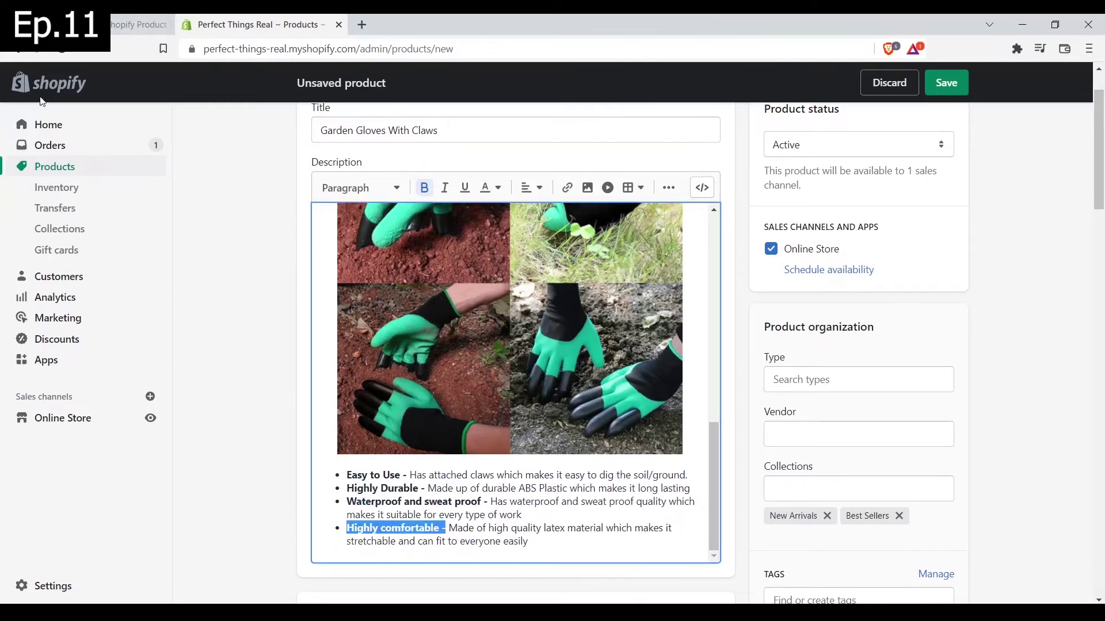
pyautogui.click(549, 391)
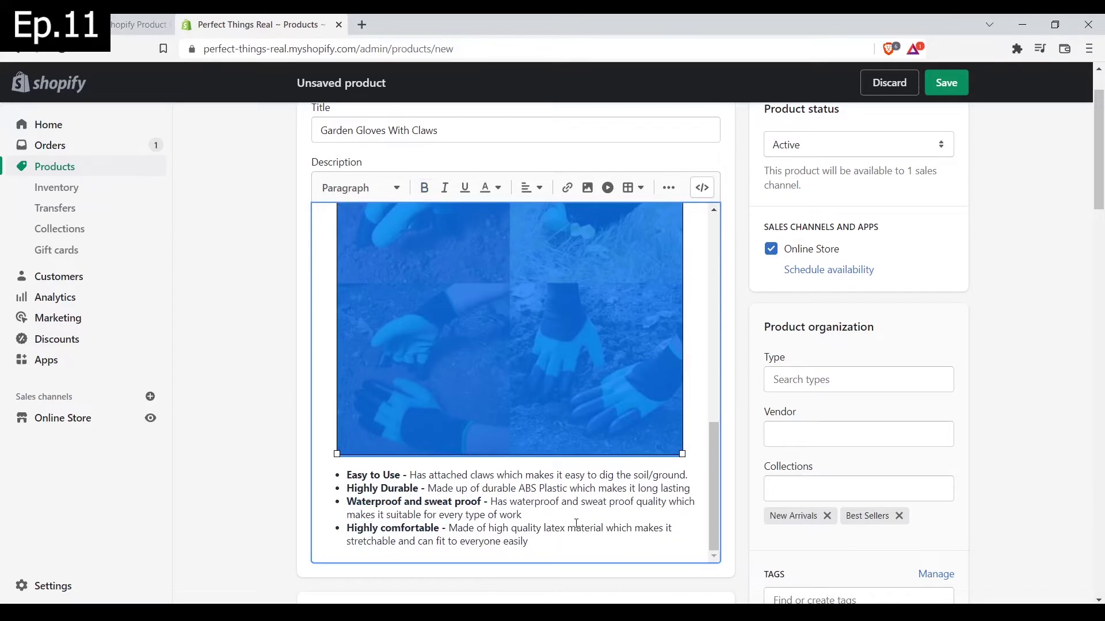
# Step: Upload image 114 from Downloads and insert it on a new line below the feature bullets
pyautogui.click(569, 544)
pyautogui.press('Return')
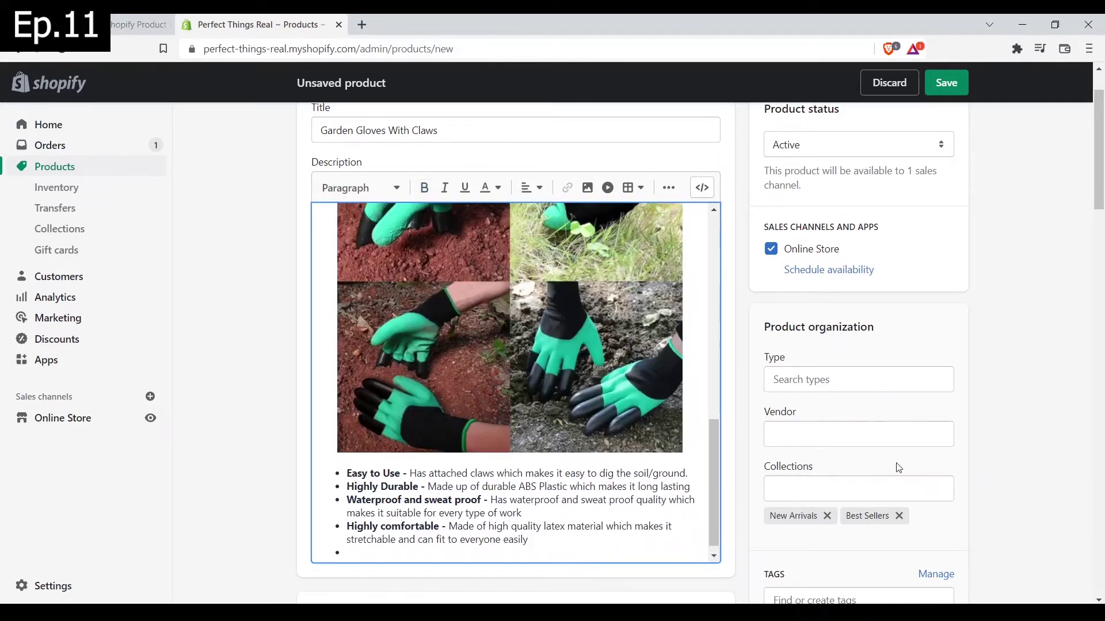
pyautogui.scroll(1, 895, 460)
pyautogui.click(588, 259)
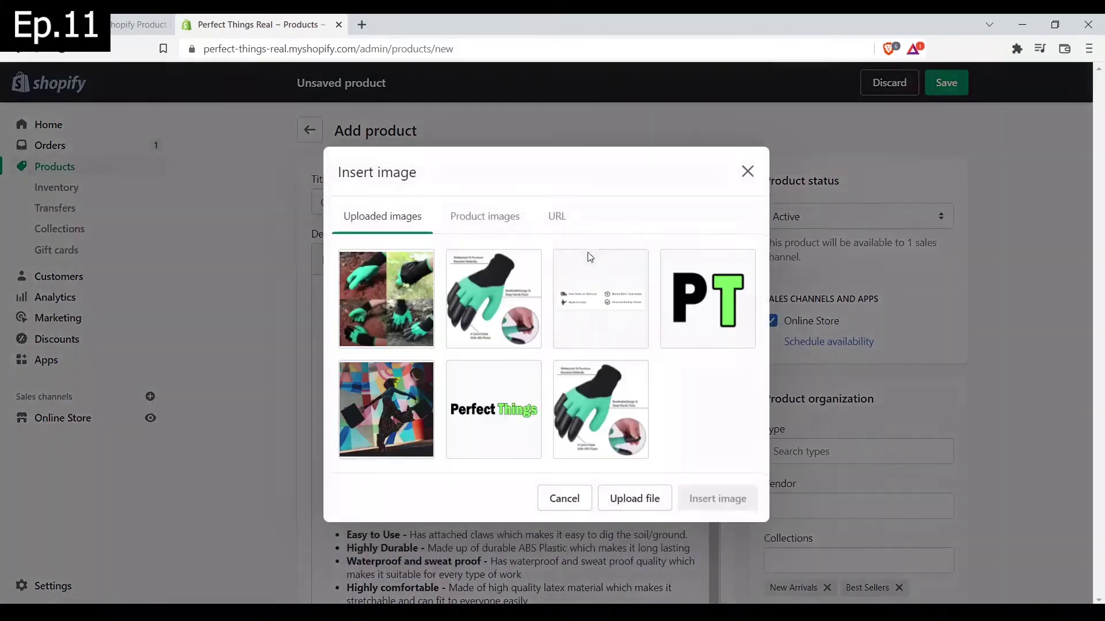
pyautogui.click(634, 504)
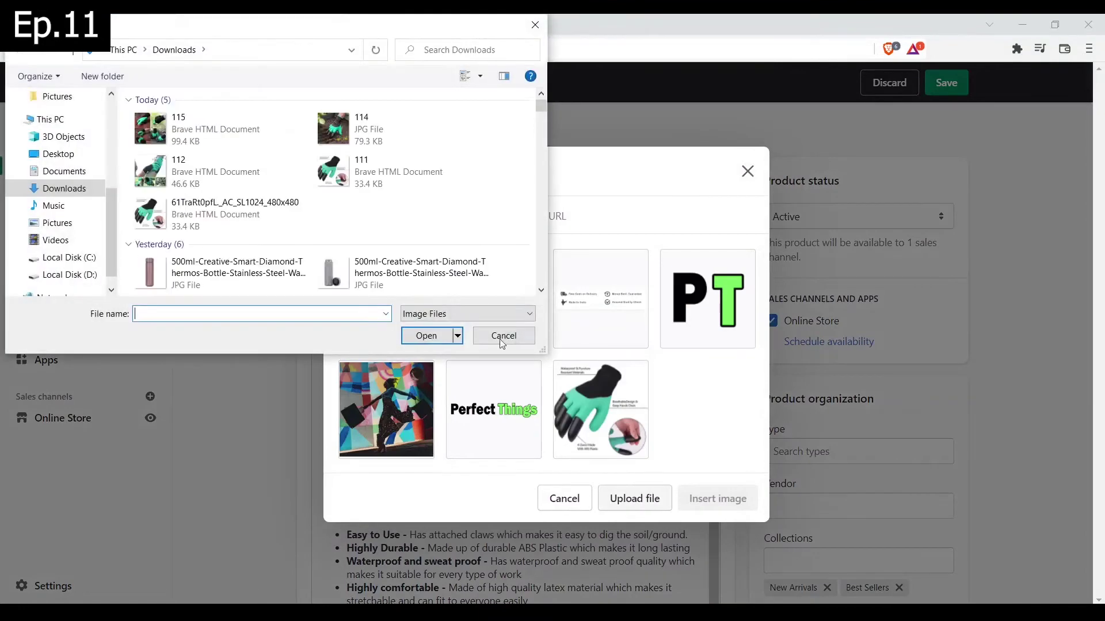
pyautogui.click(333, 138)
pyautogui.click(426, 335)
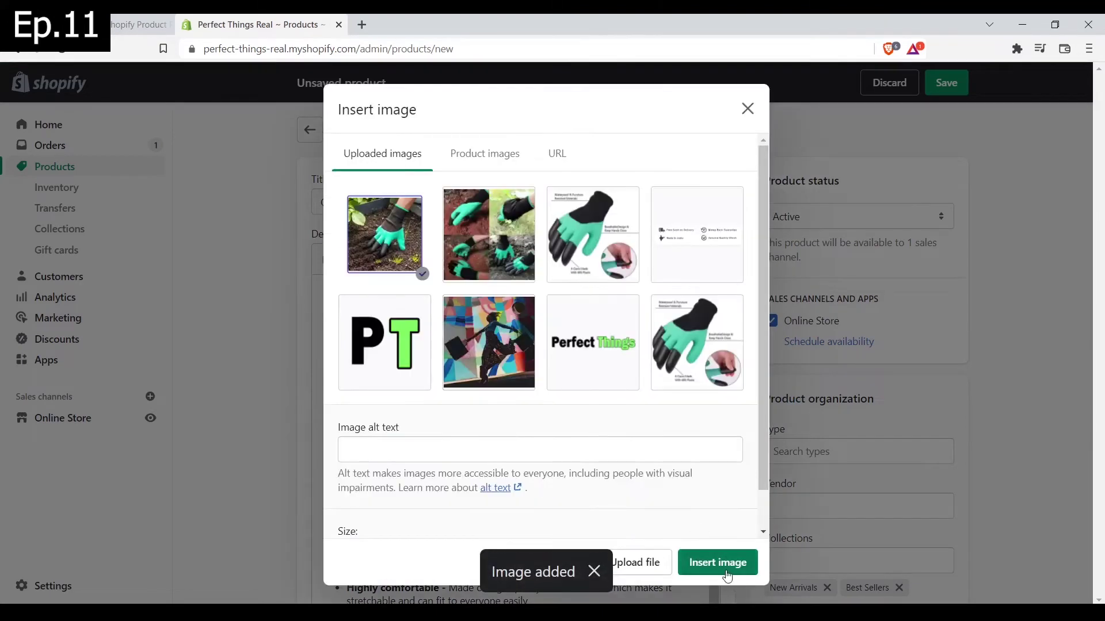
pyautogui.click(718, 563)
# Step: Center the newly inserted photo of the glove digging in soil in the description
pyautogui.scroll(-5, 554, 455)
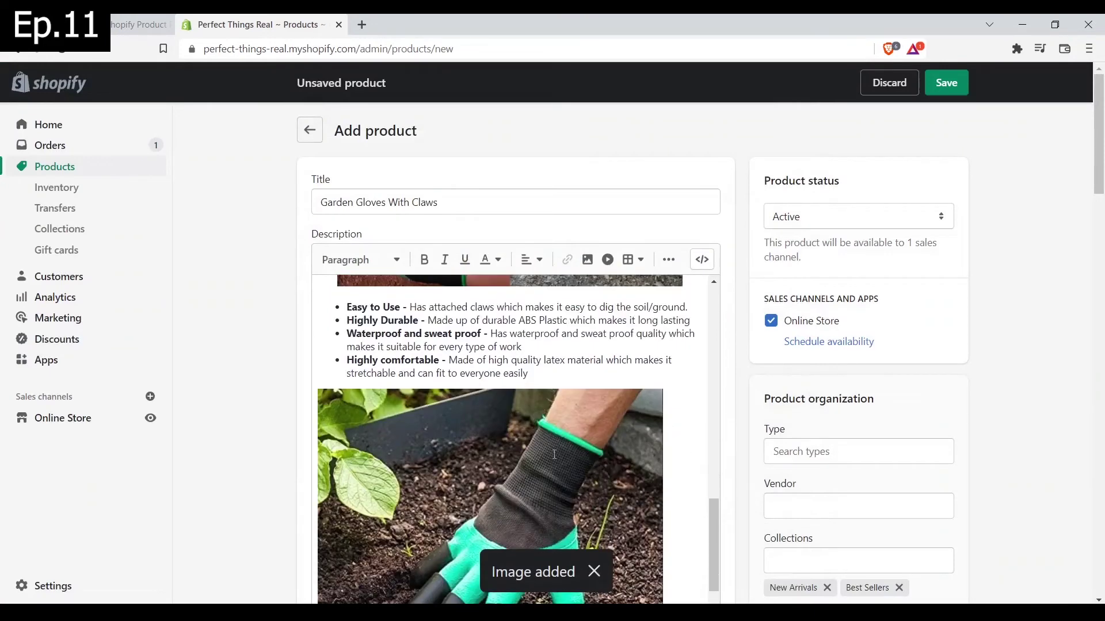
pyautogui.click(554, 455)
pyautogui.click(531, 259)
pyautogui.click(532, 304)
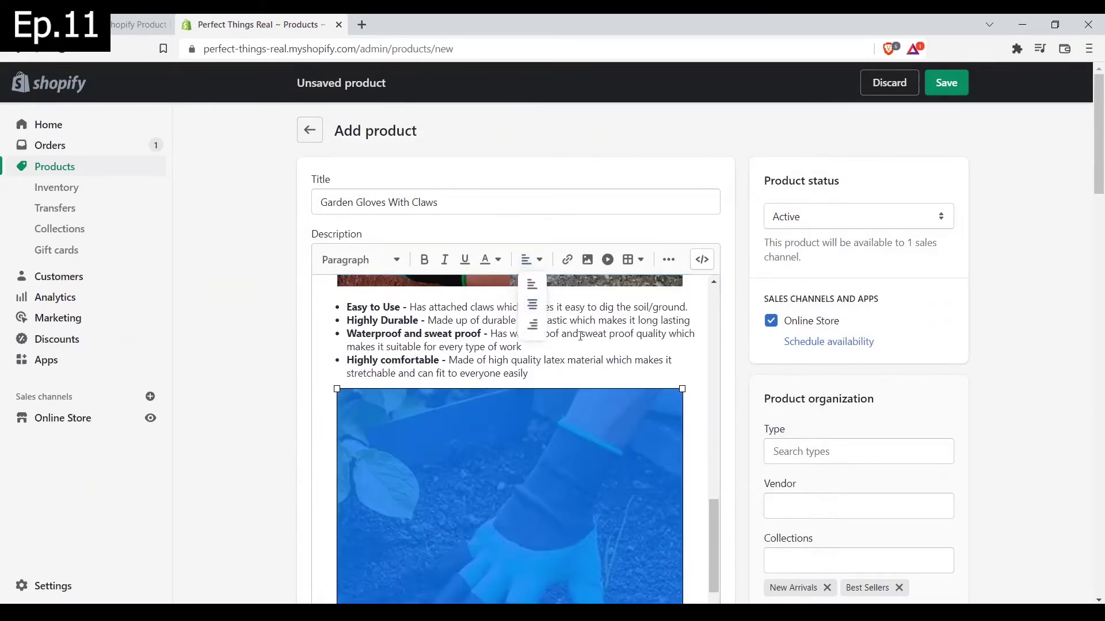
pyautogui.click(580, 335)
# Step: Check the end of the description and save the new product
pyautogui.scroll(-6, 688, 391)
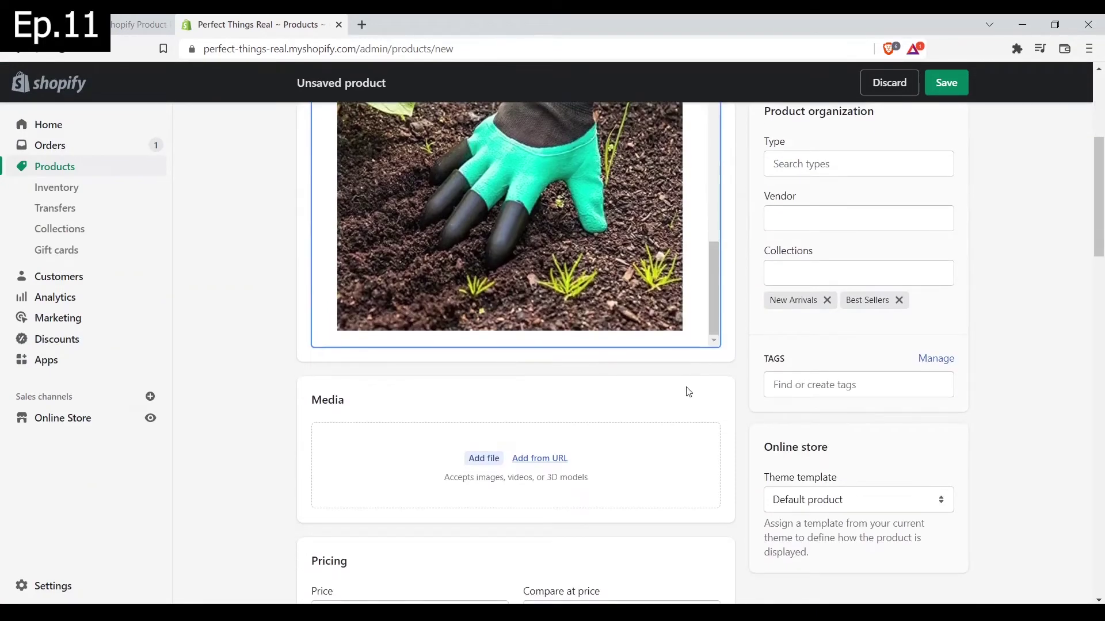
pyautogui.scroll(-1, 633, 402)
pyautogui.click(945, 88)
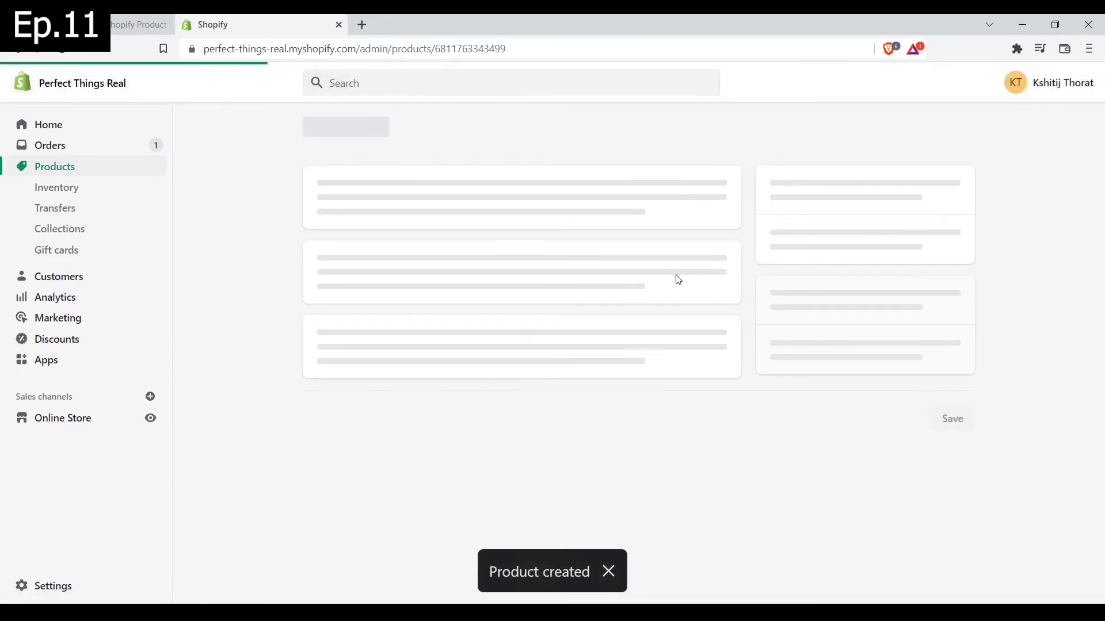
# Step: Upload all six glove images grouped under Today in Downloads to the product's media
pyautogui.scroll(-6, 827, 293)
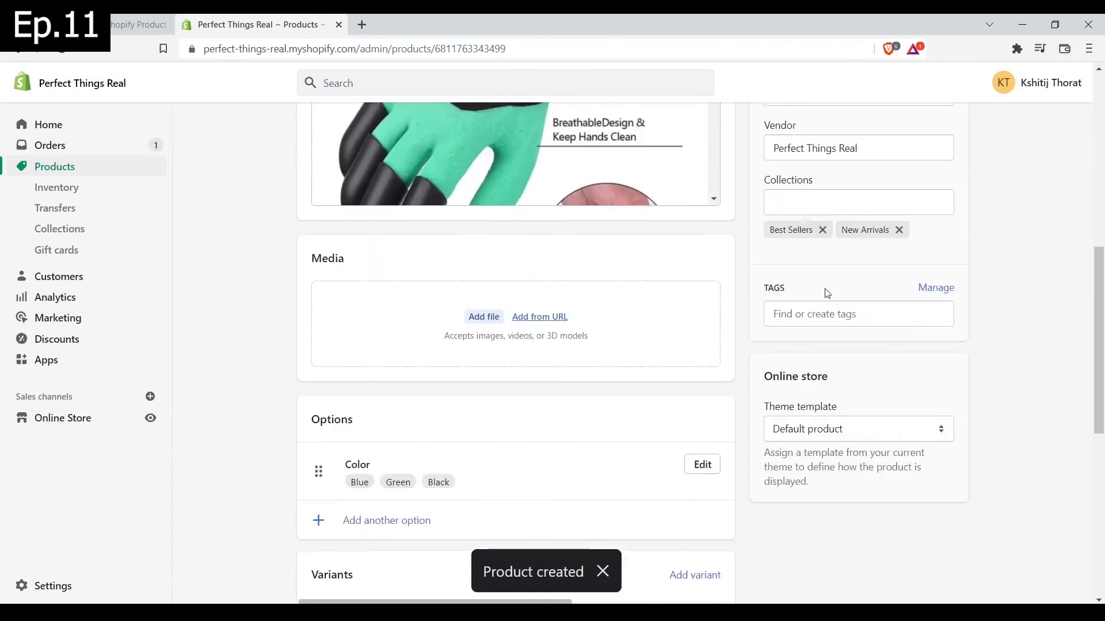
pyautogui.scroll(-2, 825, 290)
pyautogui.scroll(1, 825, 290)
pyautogui.click(481, 245)
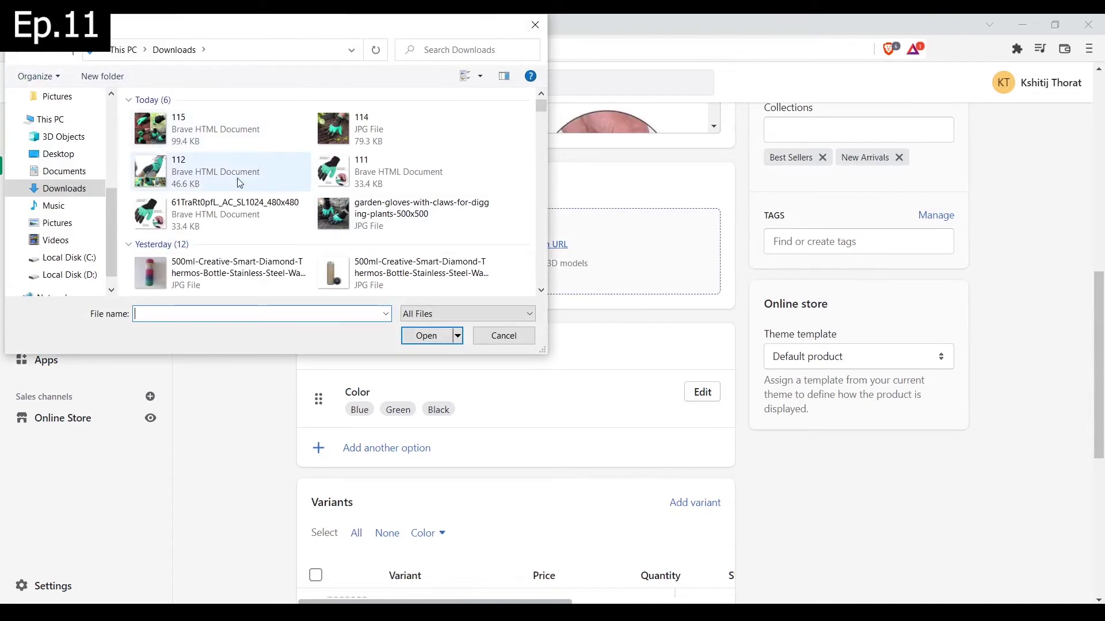
pyautogui.click(230, 214)
pyautogui.keyDown('shift'); pyautogui.click(374, 173); pyautogui.keyUp('shift')
pyautogui.keyDown('shift'); pyautogui.click(246, 173); pyautogui.keyUp('shift')
pyautogui.keyDown('shift'); pyautogui.click(354, 213); pyautogui.keyUp('shift')
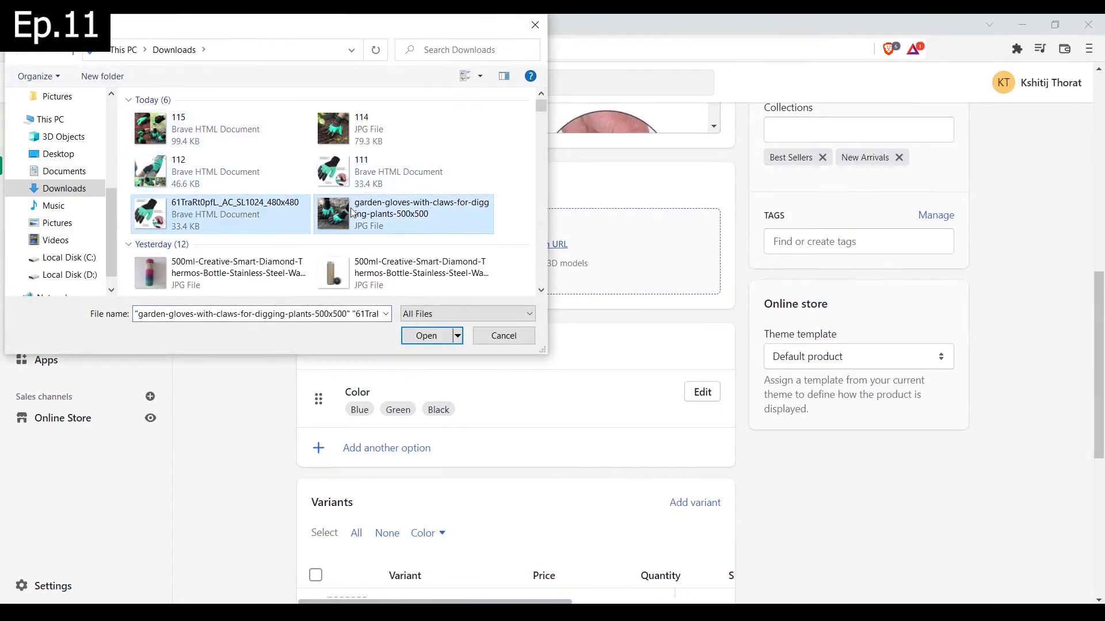
pyautogui.keyDown('shift'); pyautogui.click(374, 130); pyautogui.keyUp('shift')
pyautogui.click(360, 227)
pyautogui.hotkey('ctrl', 'a')
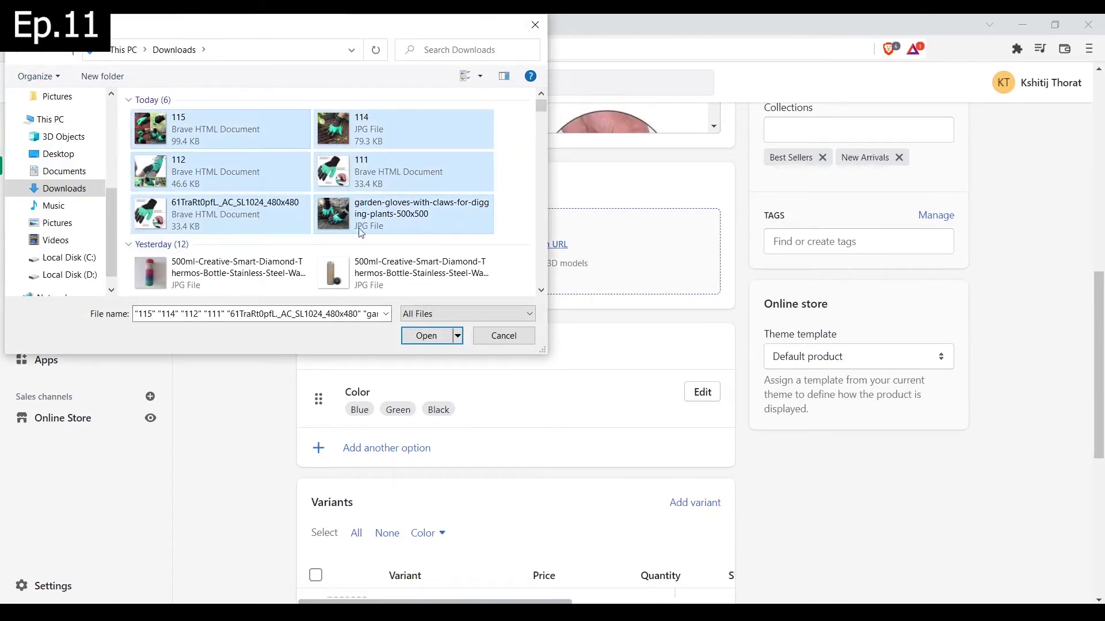
pyautogui.click(431, 335)
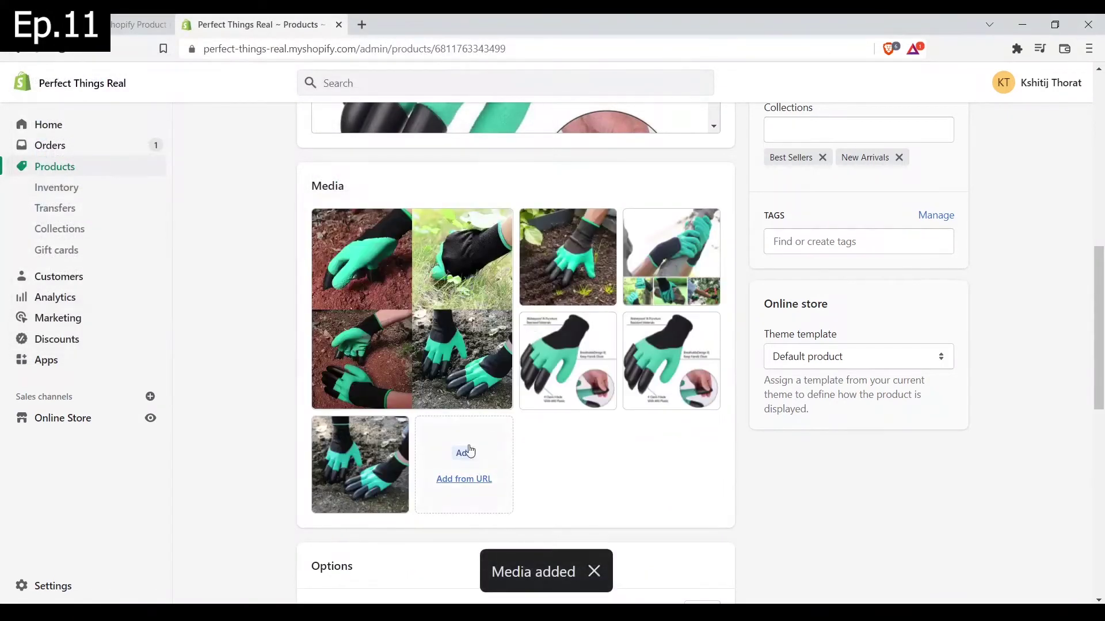
# Step: Make the photo of two gloves on soil the first media image, review the product page and dismiss the product-added notice
pyautogui.moveTo(360, 418); pyautogui.dragTo(403, 247)
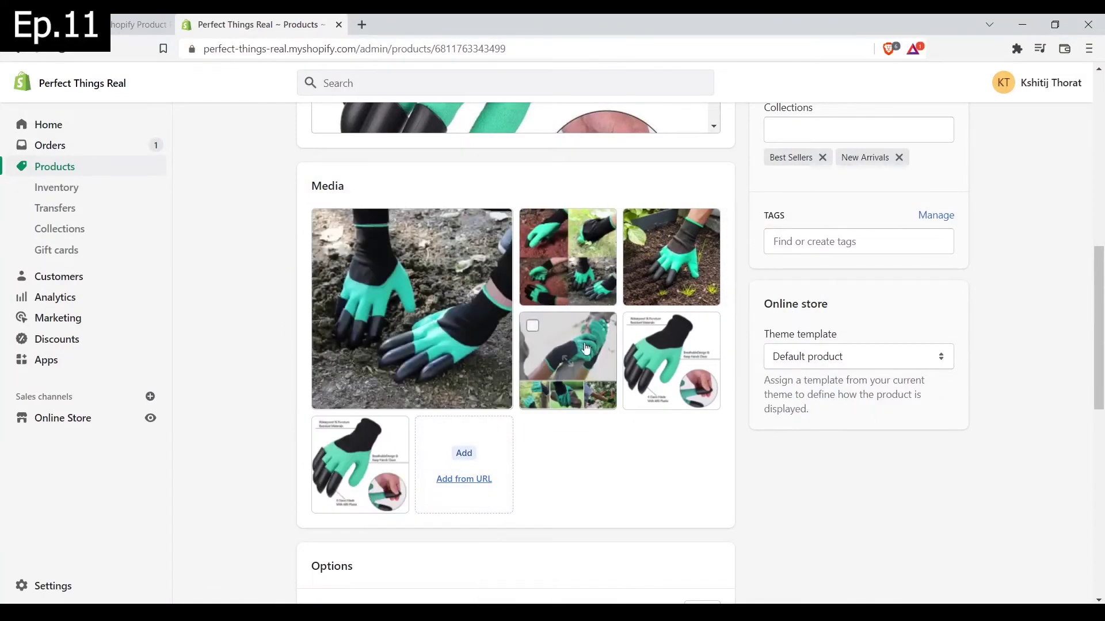
pyautogui.scroll(10, 814, 291)
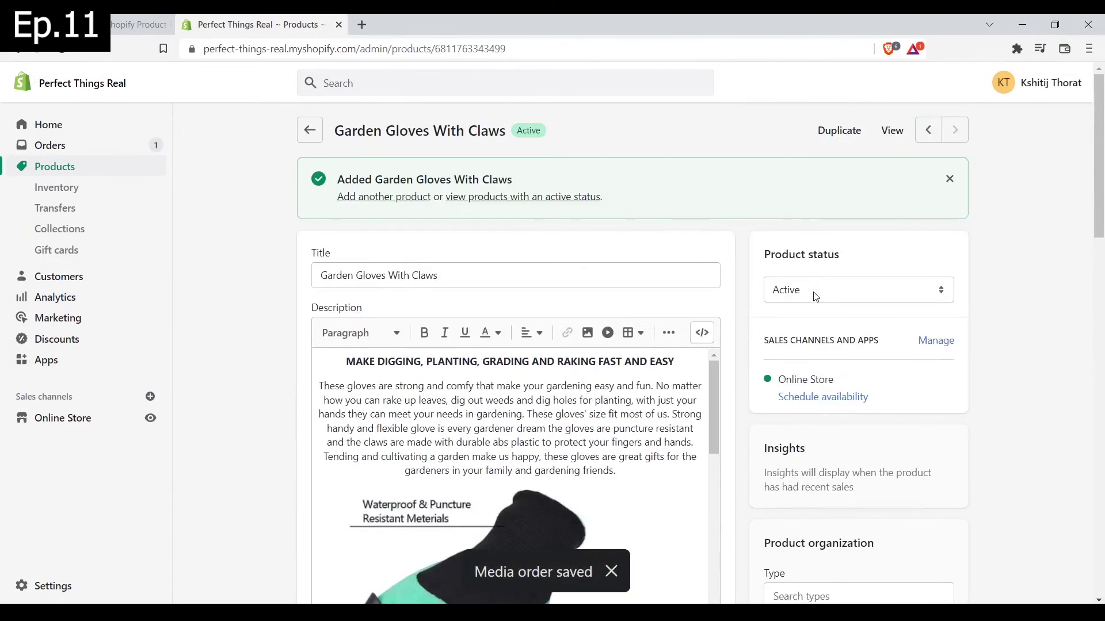
pyautogui.scroll(-15, 816, 305)
pyautogui.scroll(-6, 819, 320)
pyautogui.scroll(15, 819, 318)
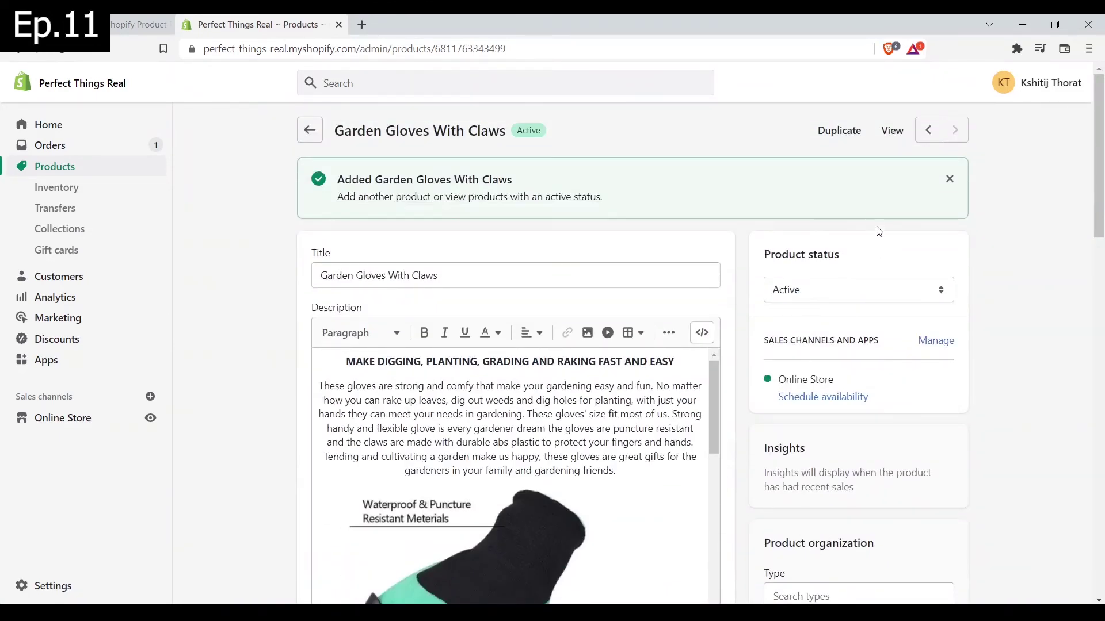
pyautogui.click(950, 179)
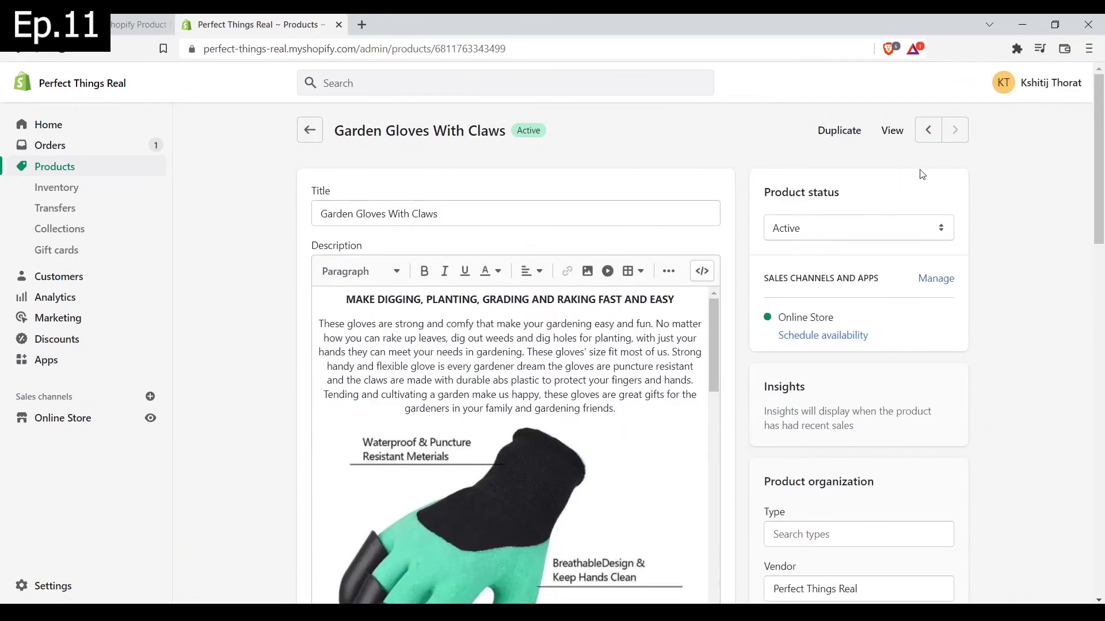
# Step: View the product in the online store and compare its price and colors with the media, options and variants in the admin
pyautogui.click(891, 133)
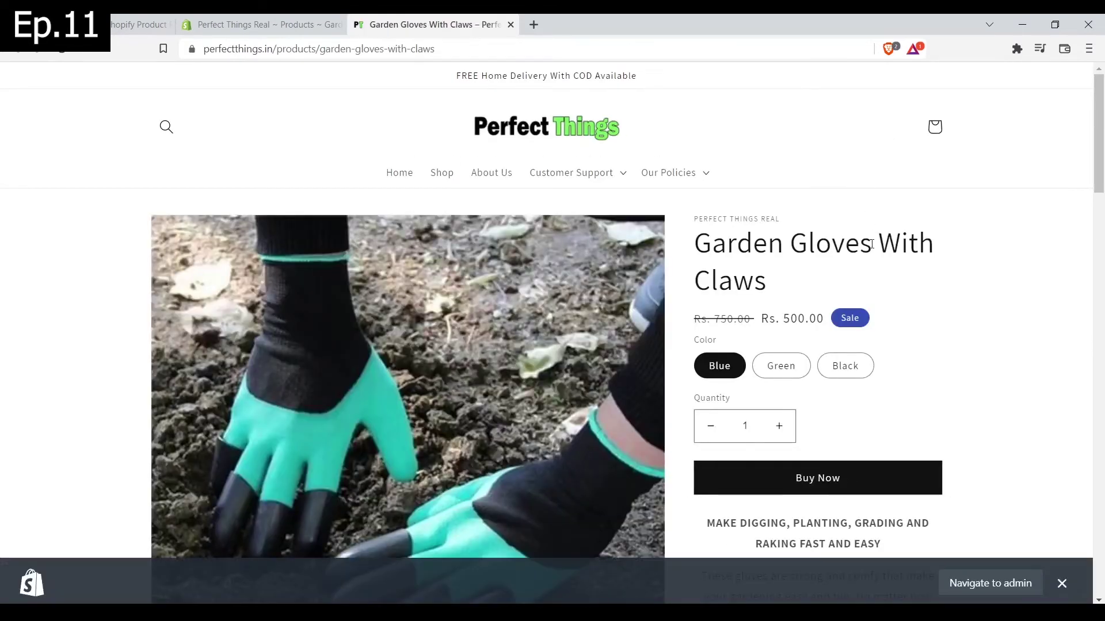
pyautogui.click(300, 24)
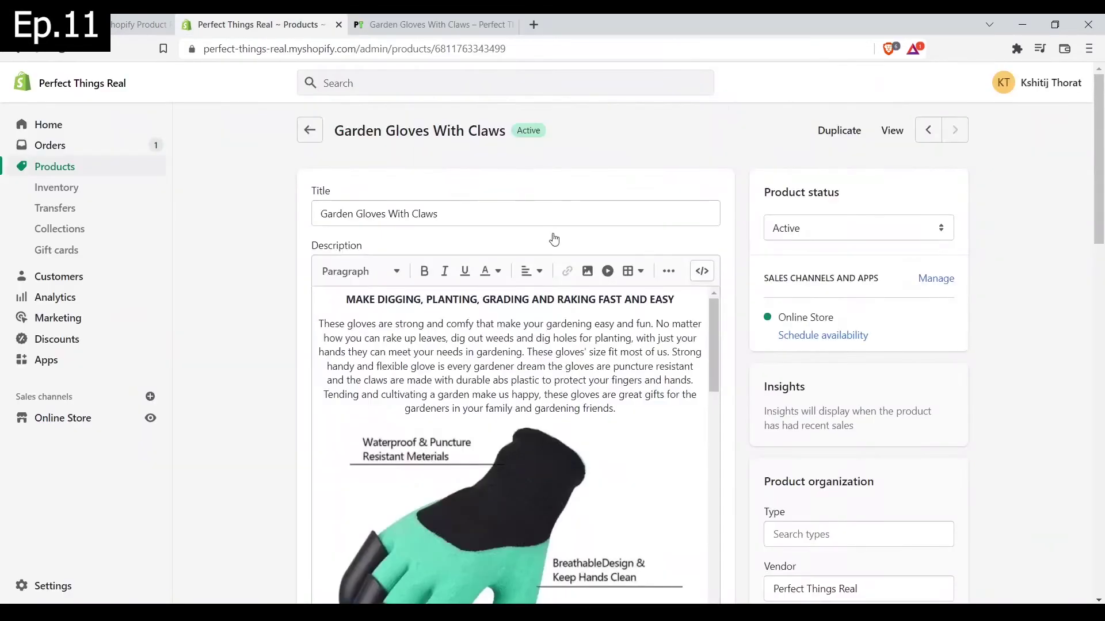
pyautogui.scroll(-12, 724, 339)
pyautogui.scroll(-6, 724, 338)
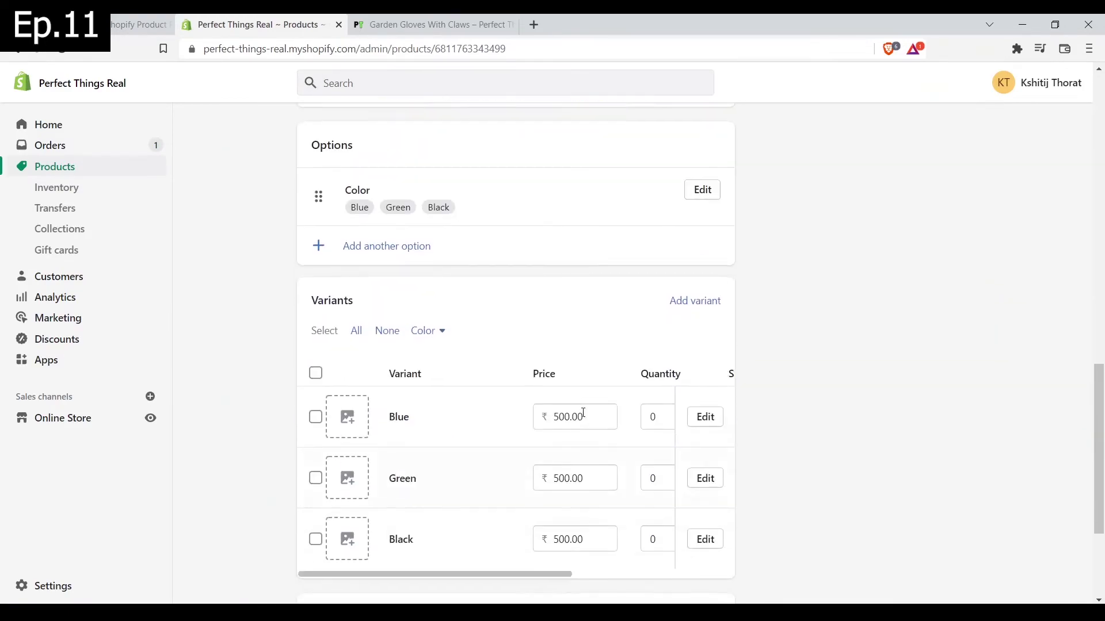
pyautogui.scroll(7, 586, 417)
pyautogui.scroll(10, 585, 417)
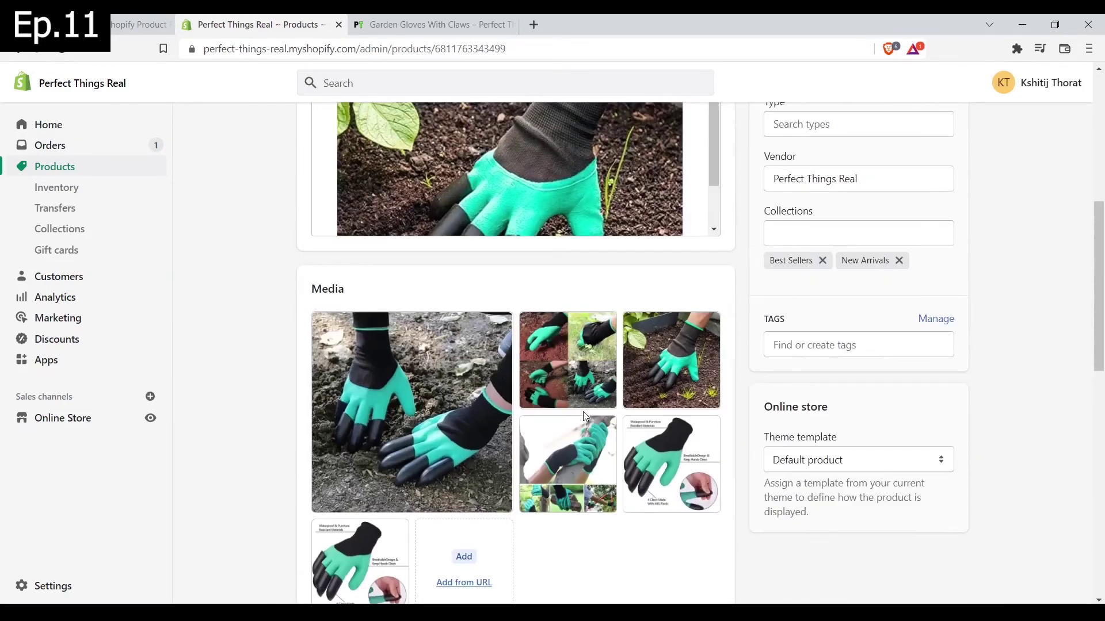
pyautogui.scroll(-11, 585, 417)
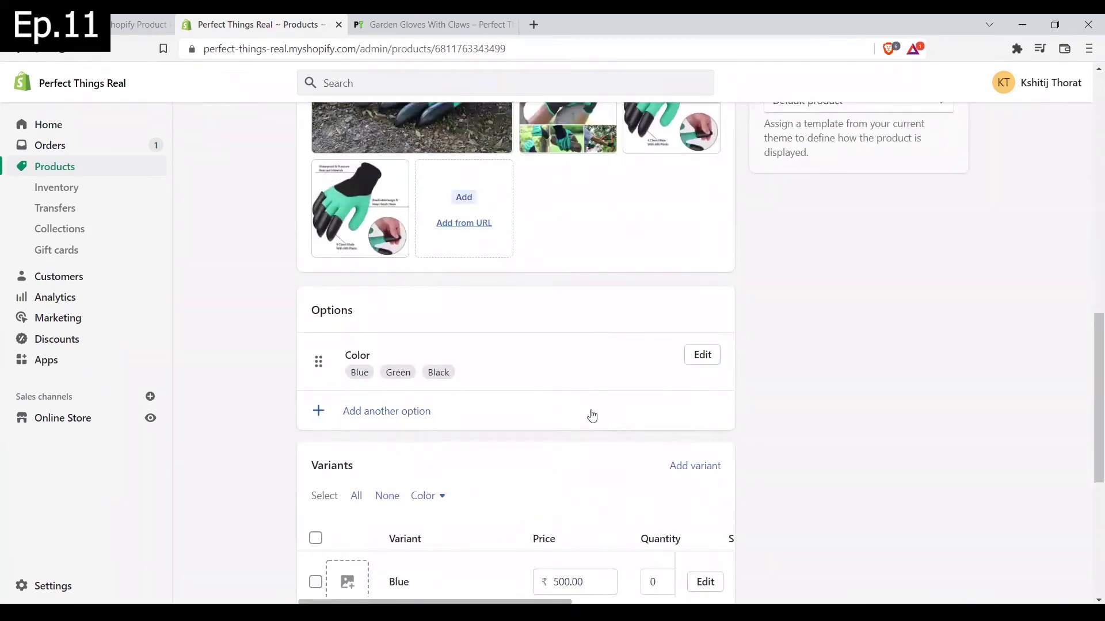
pyautogui.scroll(-4, 592, 416)
pyautogui.scroll(2, 567, 298)
pyautogui.scroll(-4, 575, 382)
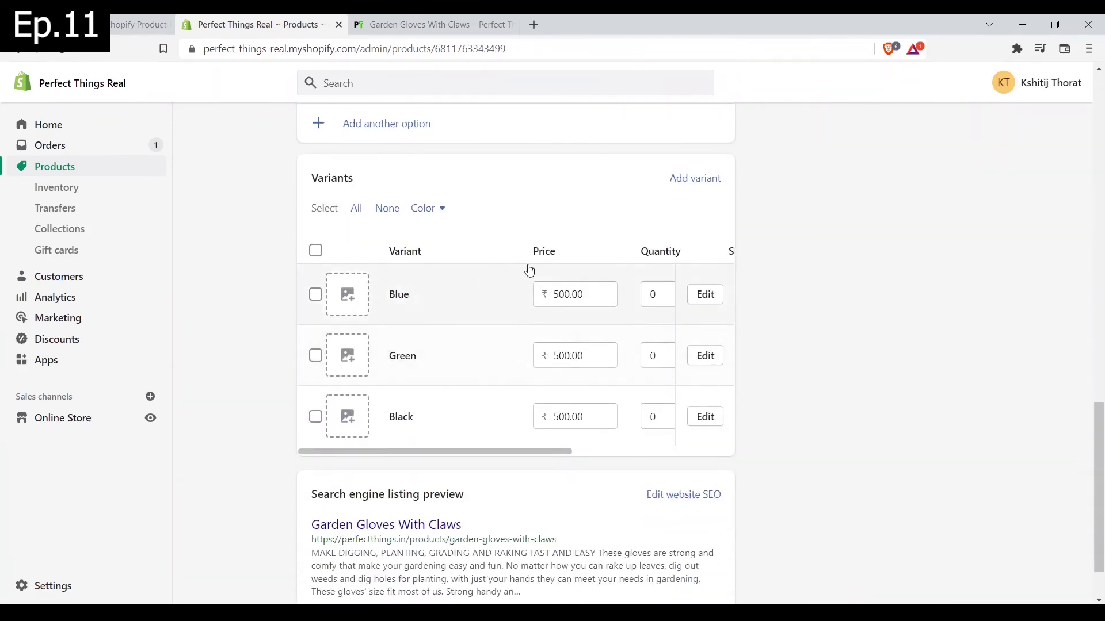
pyautogui.hotkey('ctrl', 'Tab')
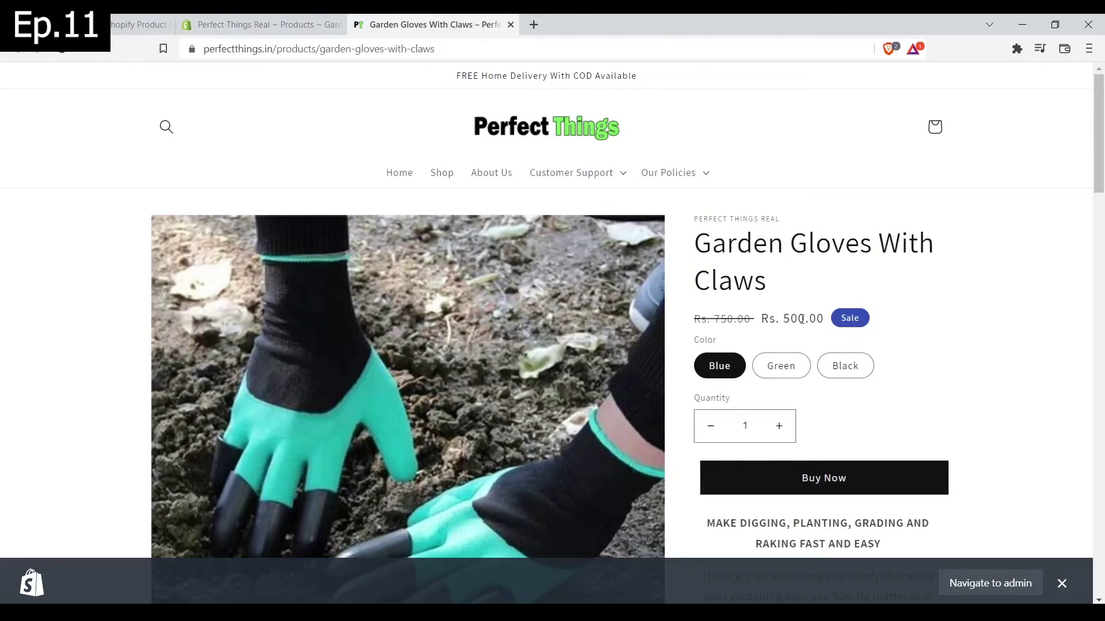
# Step: Return to the variants list in the admin, open the image selection for the Blue variant and close it without choosing one
pyautogui.hotkey('ctrl', 'shift', 'Tab')
pyautogui.scroll(-2, 604, 399)
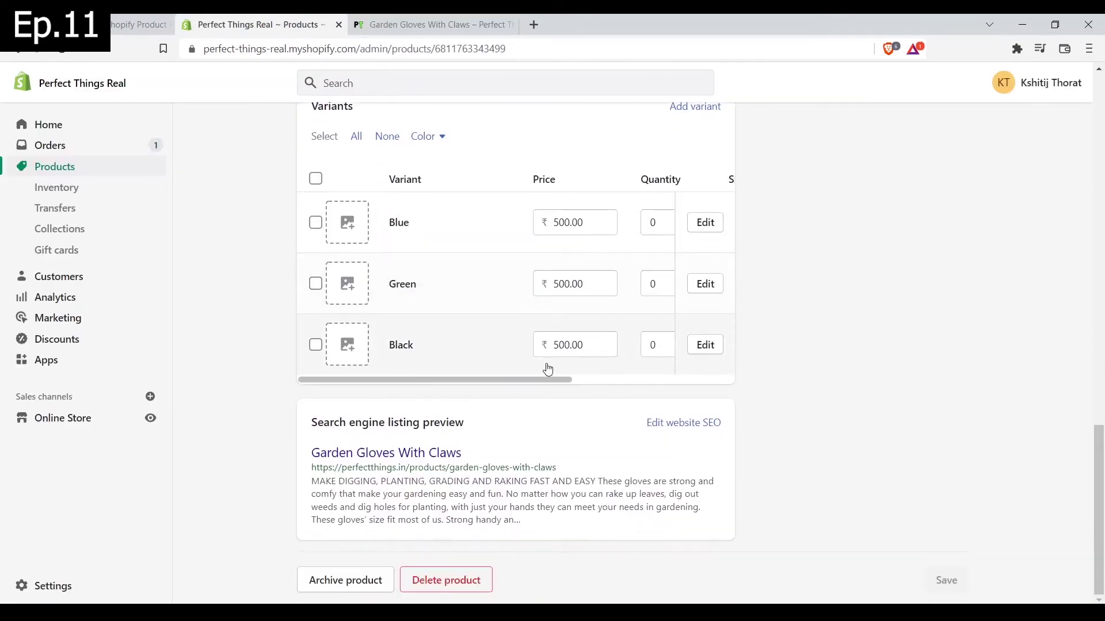
pyautogui.moveTo(544, 380)
pyautogui.mouseDown()
pyautogui.moveTo(658, 386)
pyautogui.moveTo(604, 399)
pyautogui.moveTo(541, 391)
pyautogui.mouseUp()
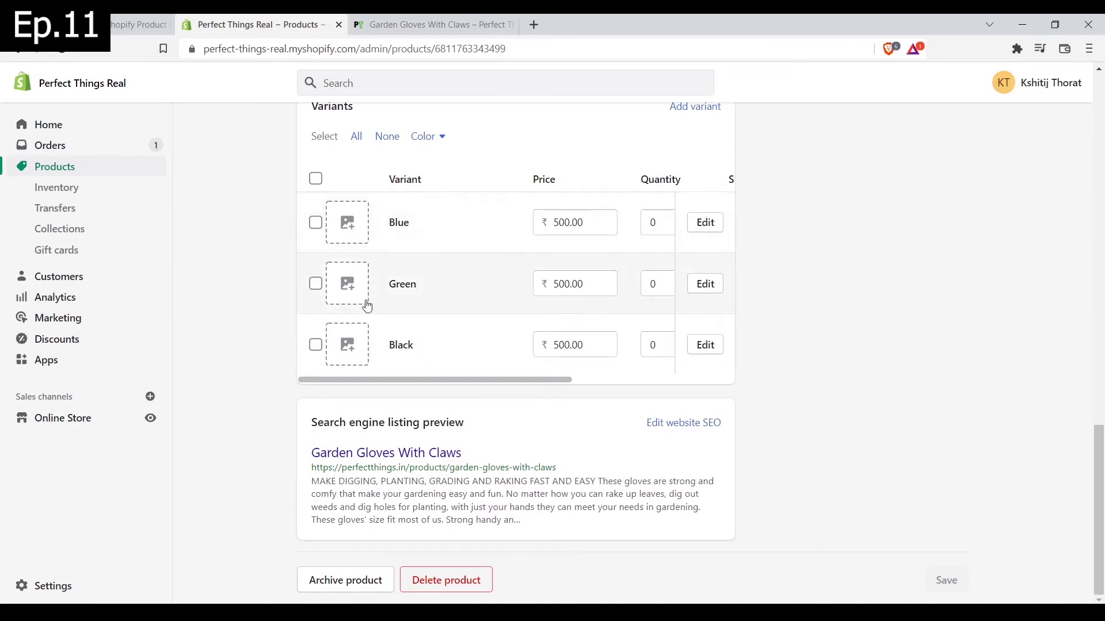
pyautogui.click(344, 220)
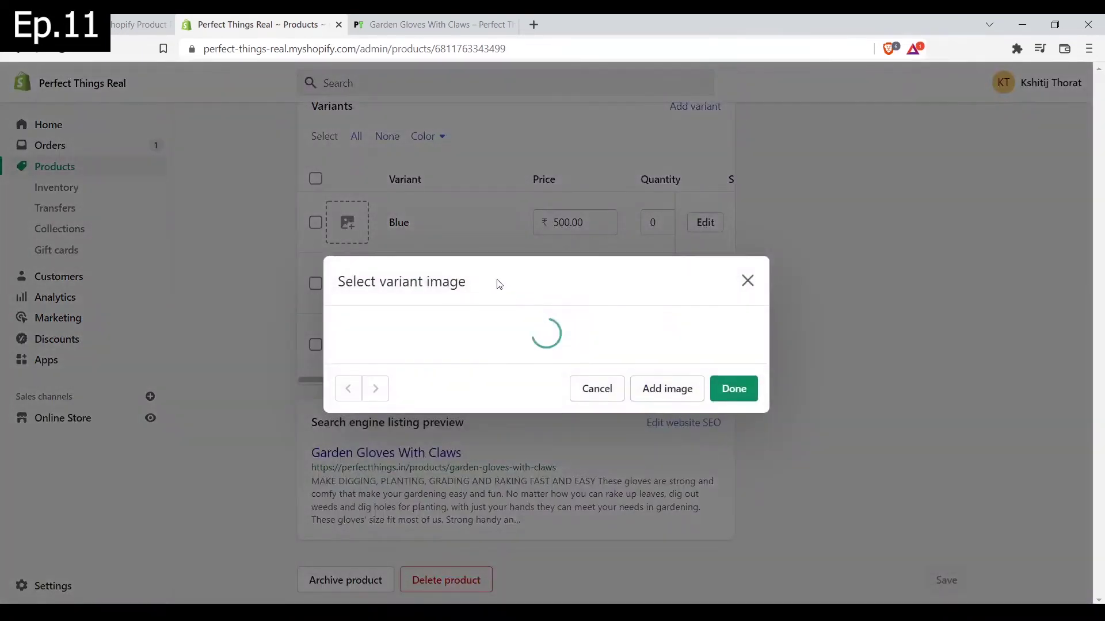
pyautogui.click(748, 179)
# Step: Try the Green, Black and Blue color options on the live product page, ending on Blue
pyautogui.click(389, 19)
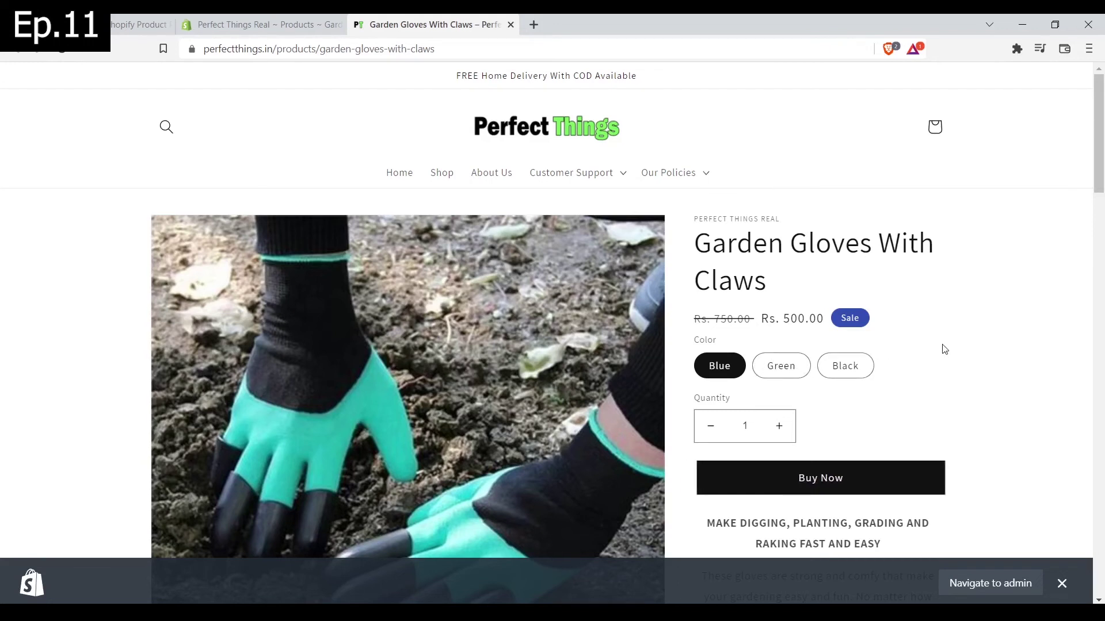
pyautogui.scroll(-1, 944, 350)
pyautogui.click(782, 296)
pyautogui.click(844, 294)
pyautogui.click(719, 294)
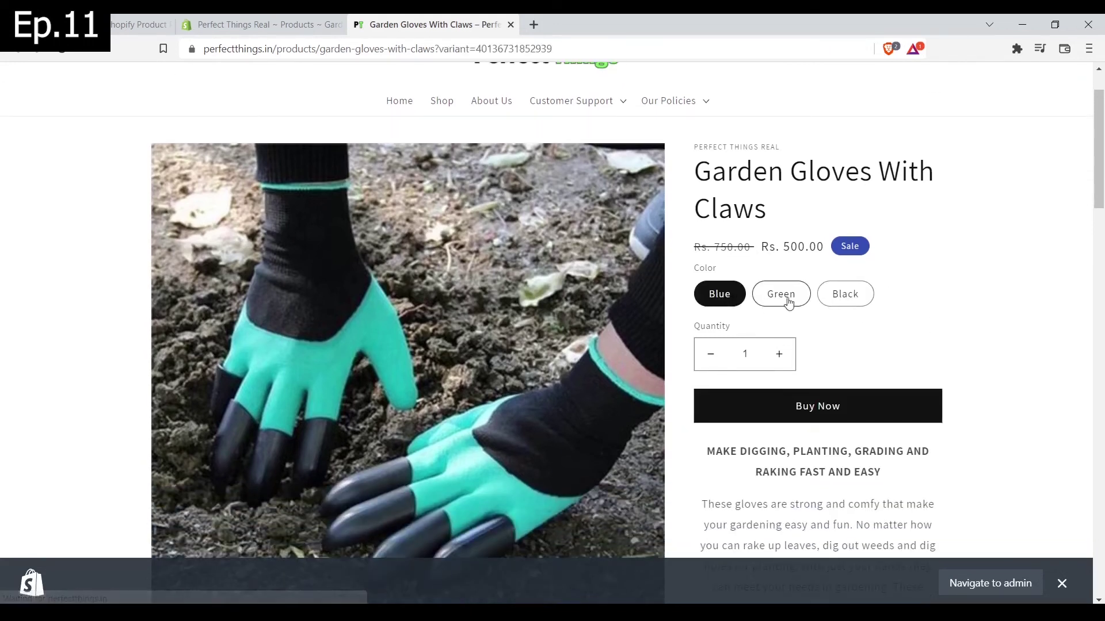
pyautogui.click(844, 294)
pyautogui.click(781, 294)
pyautogui.click(720, 294)
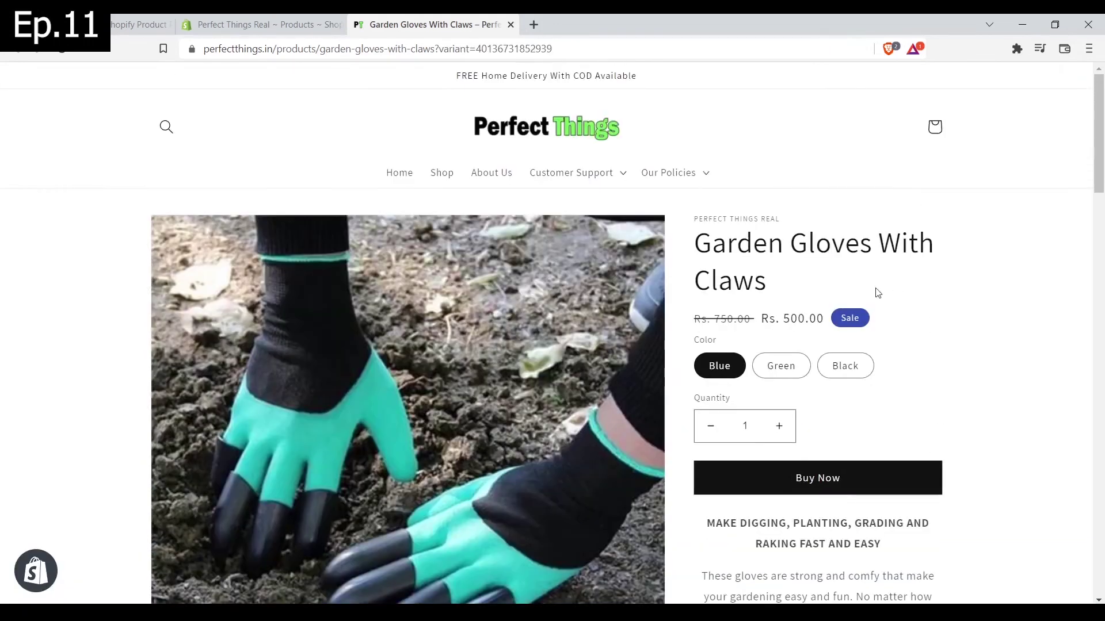
# Step: Look through the description and images on the live product page, and return to the products list in the admin
pyautogui.scroll(-15, 877, 293)
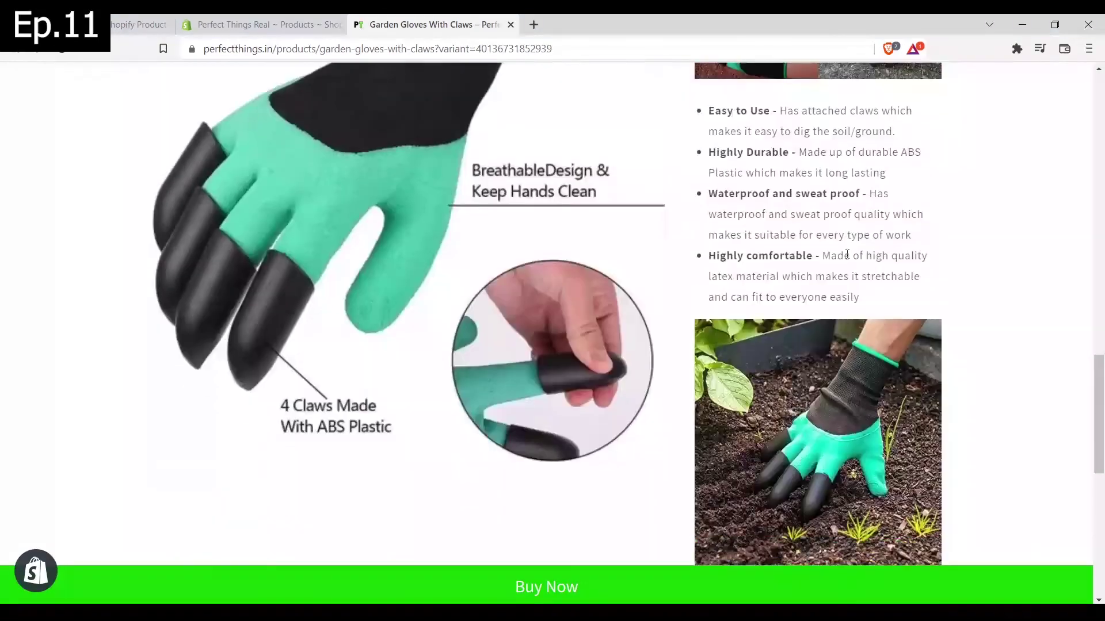
pyautogui.scroll(15, 847, 255)
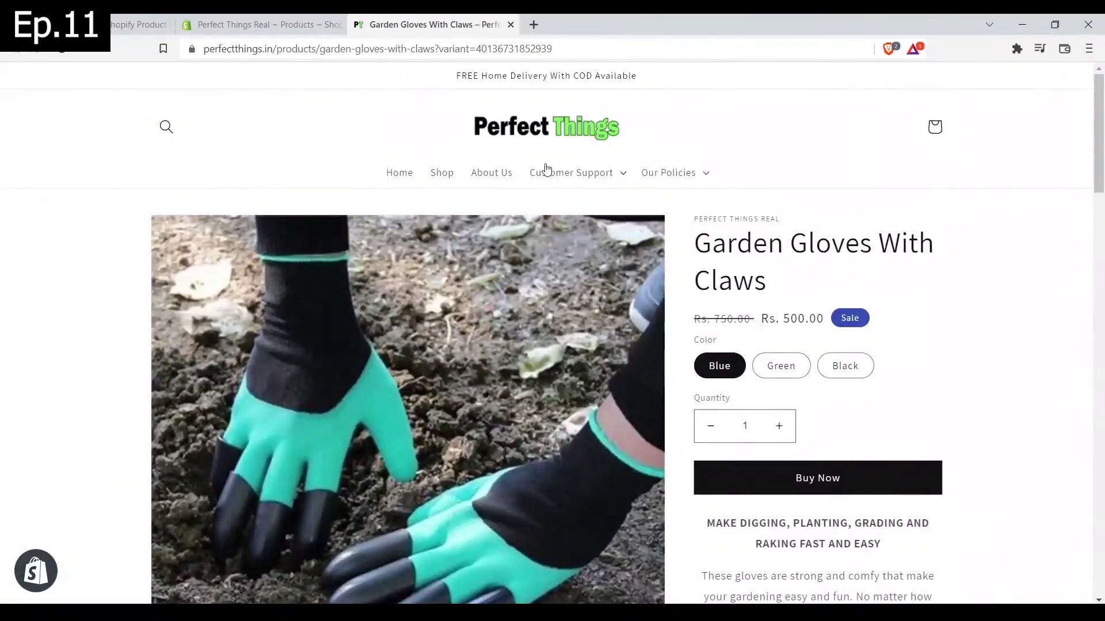
pyautogui.click(258, 23)
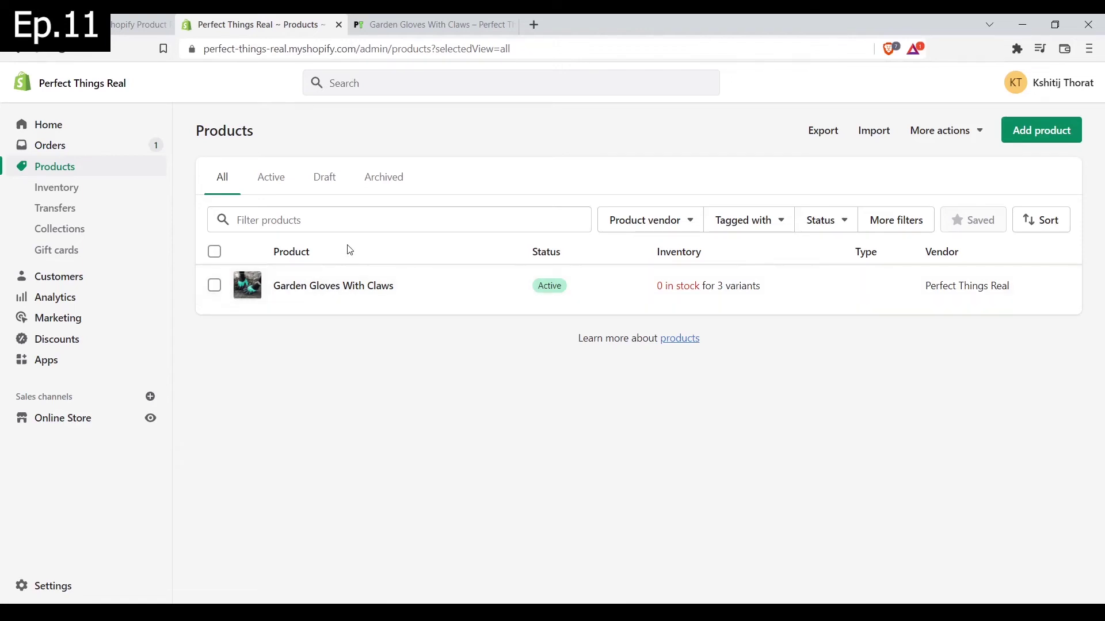
# Step: Review the Garden Gloves With Claws description in the admin, return to the products list and close the live store page
pyautogui.click(346, 288)
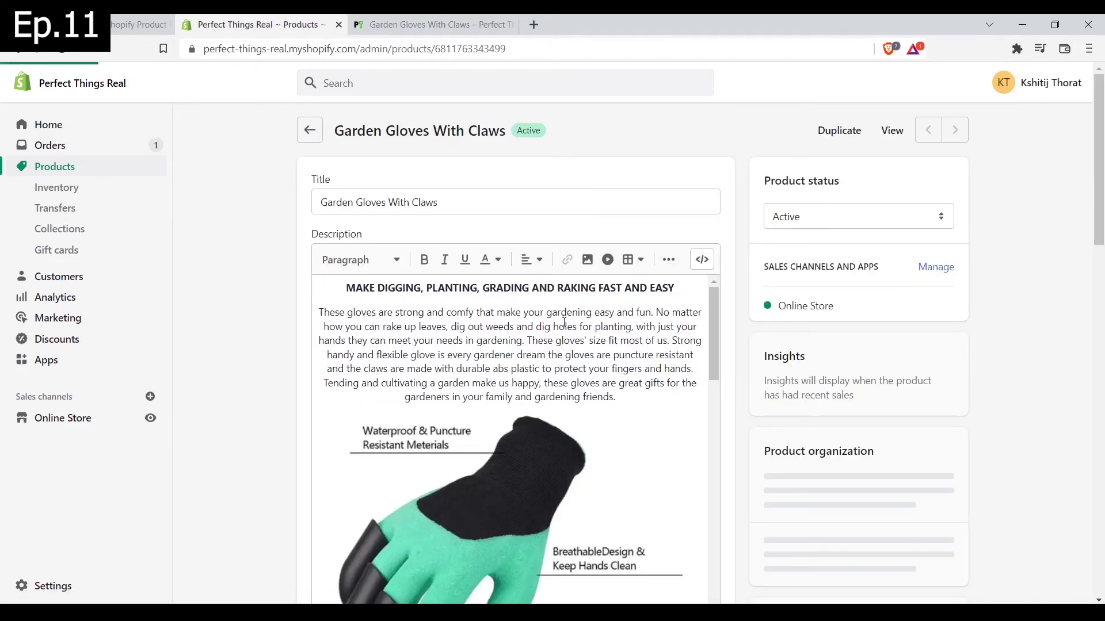
pyautogui.scroll(-1, 364, 326)
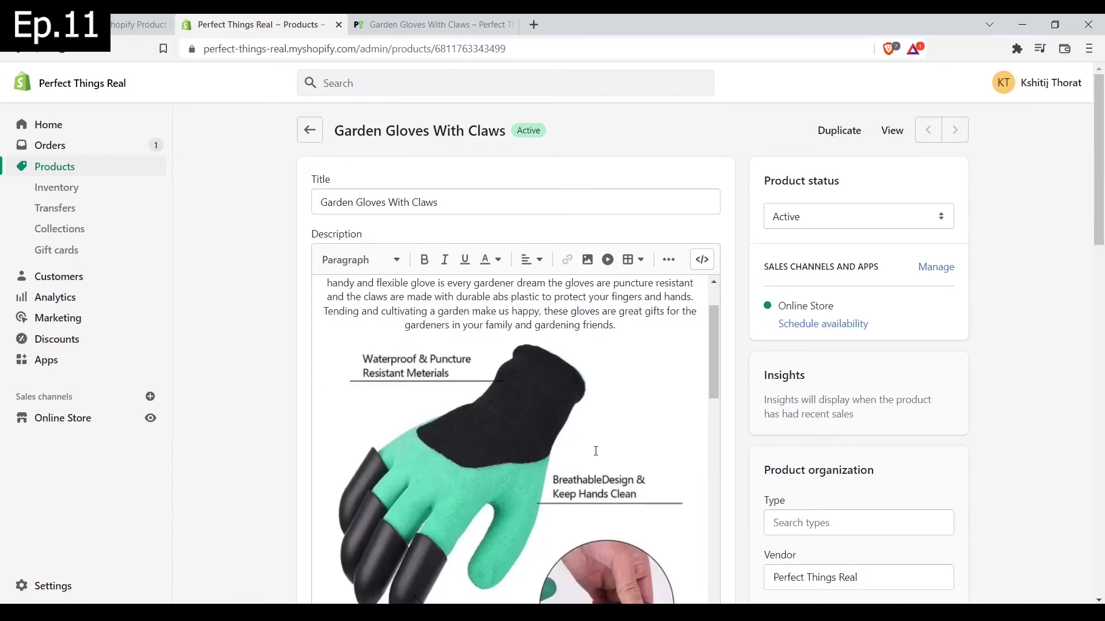
pyautogui.scroll(1, 667, 360)
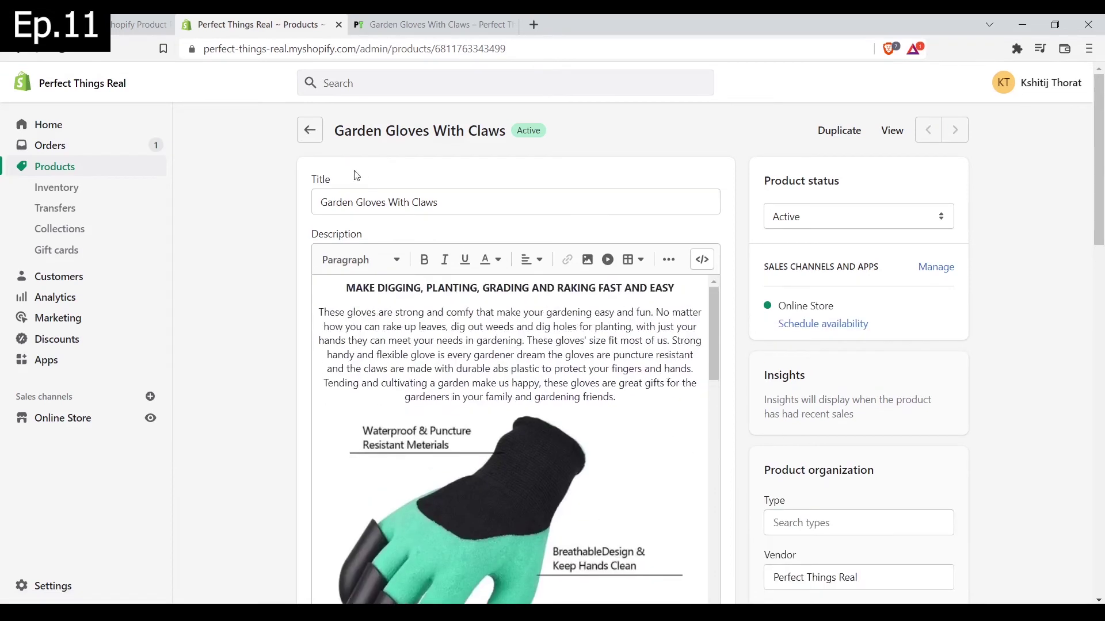
pyautogui.click(304, 140)
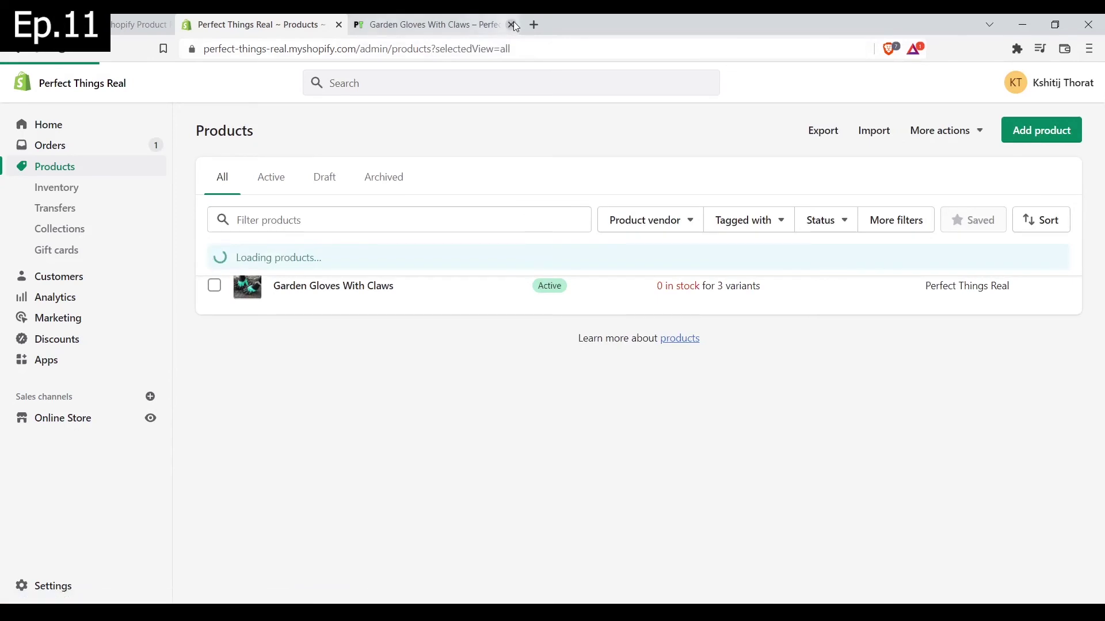
pyautogui.click(512, 24)
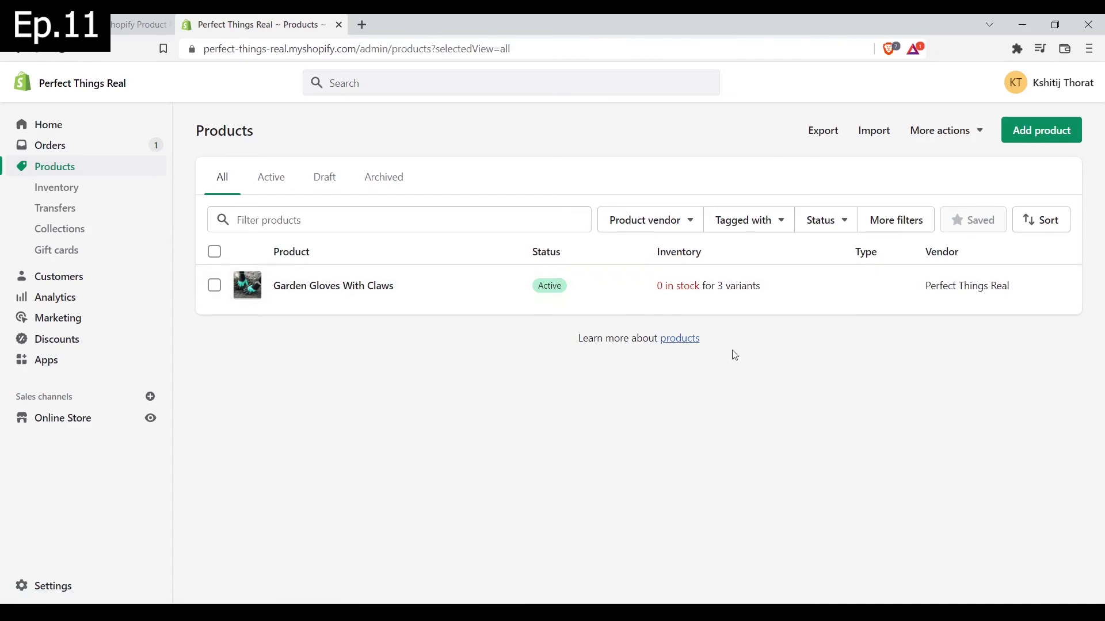
# Step: Switch to the YouTube video "How To Optimize Shopify Product Page For Dropshipping", highlight its full title and clear the highlight
pyautogui.hotkey('ctrl', 'shift', 'Tab')
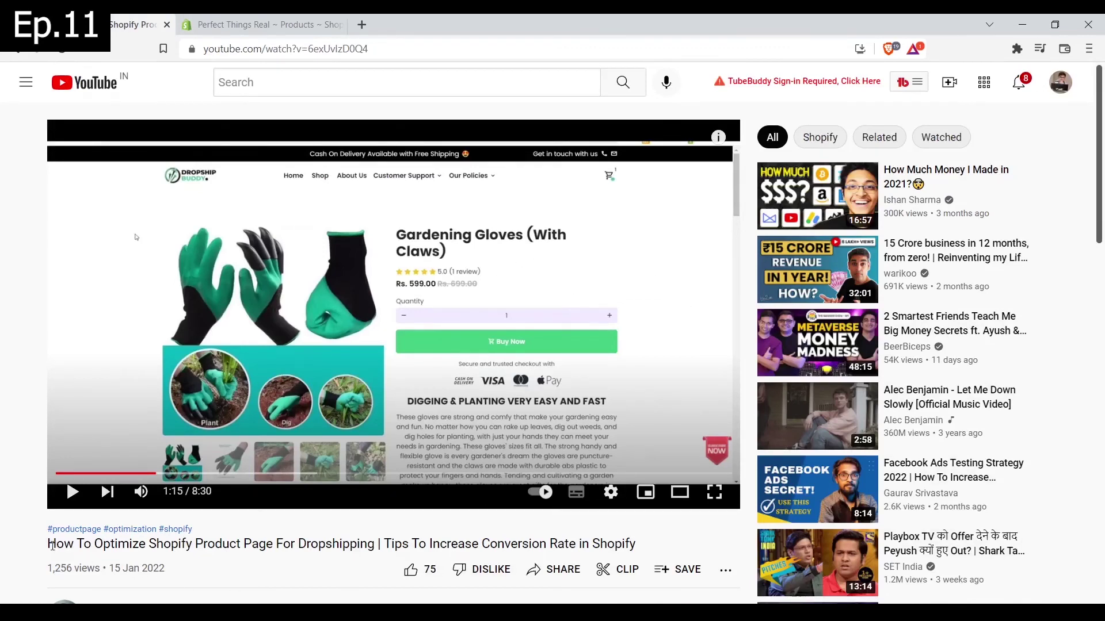
pyautogui.moveTo(51, 545); pyautogui.dragTo(656, 546)
pyautogui.click(705, 533)
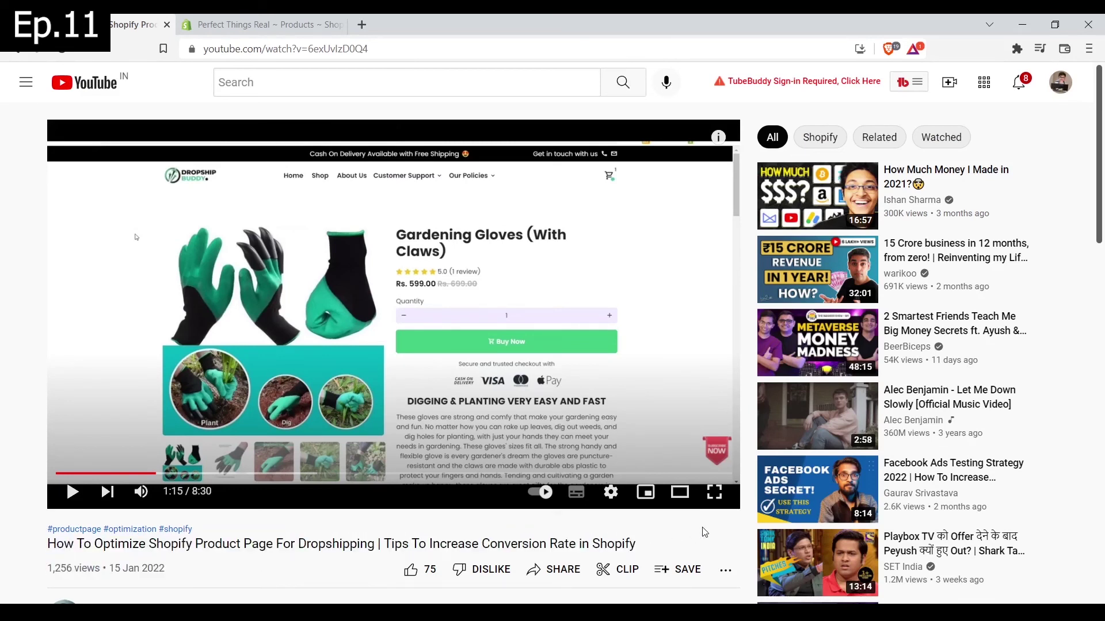